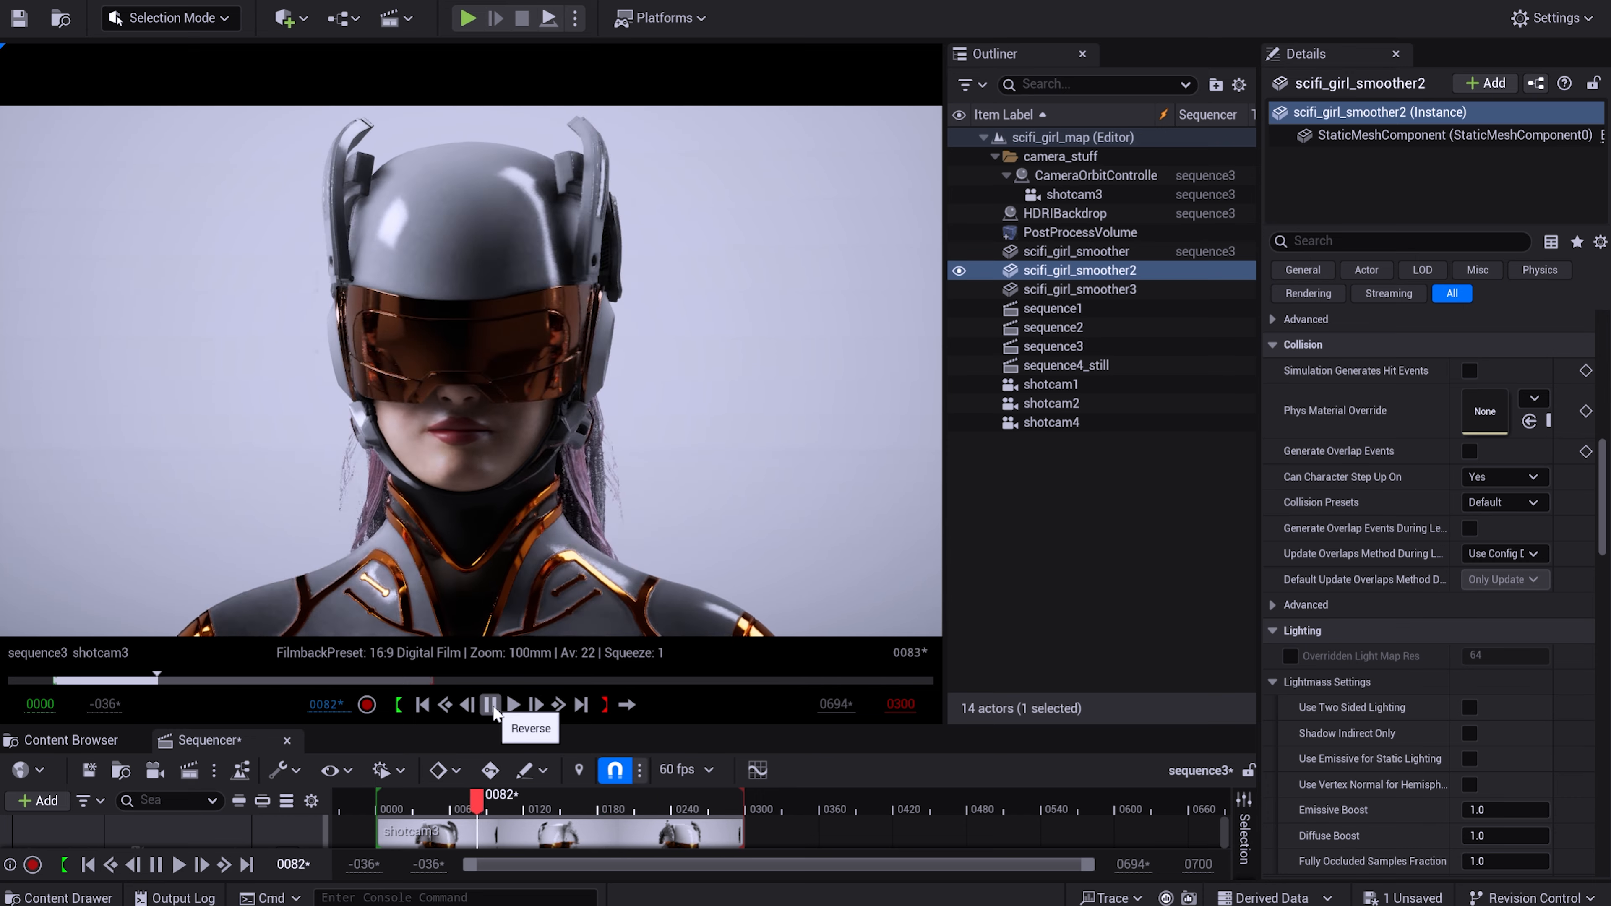
# Open the sequence3 level sequence from the render_sequences folder.
pyautogui.click(511, 706)
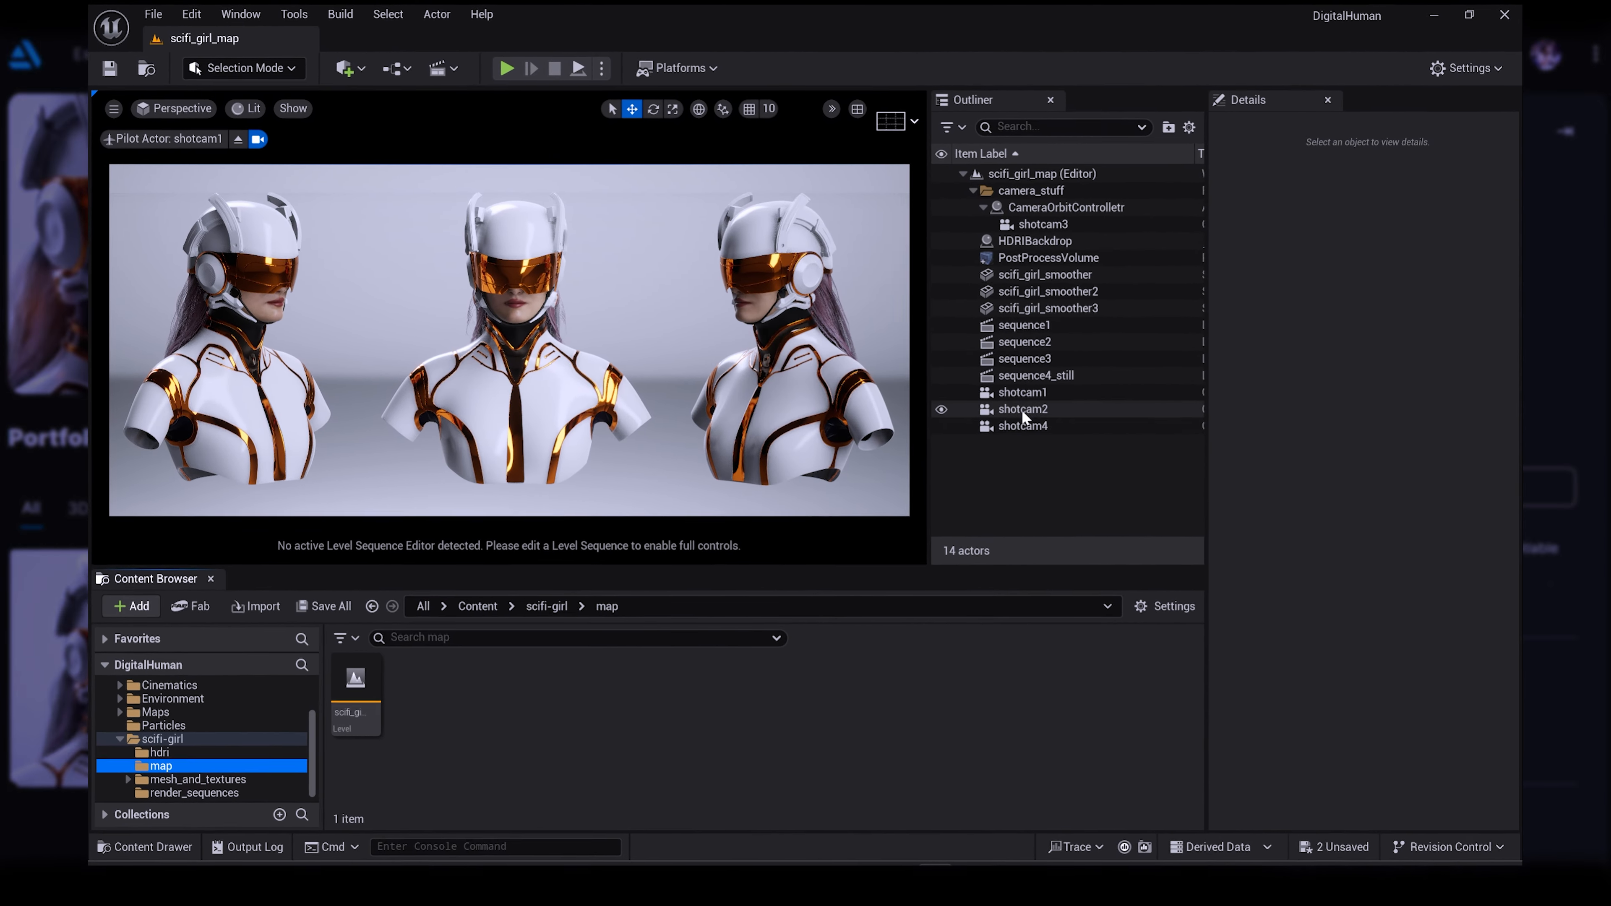
pyautogui.click(203, 787)
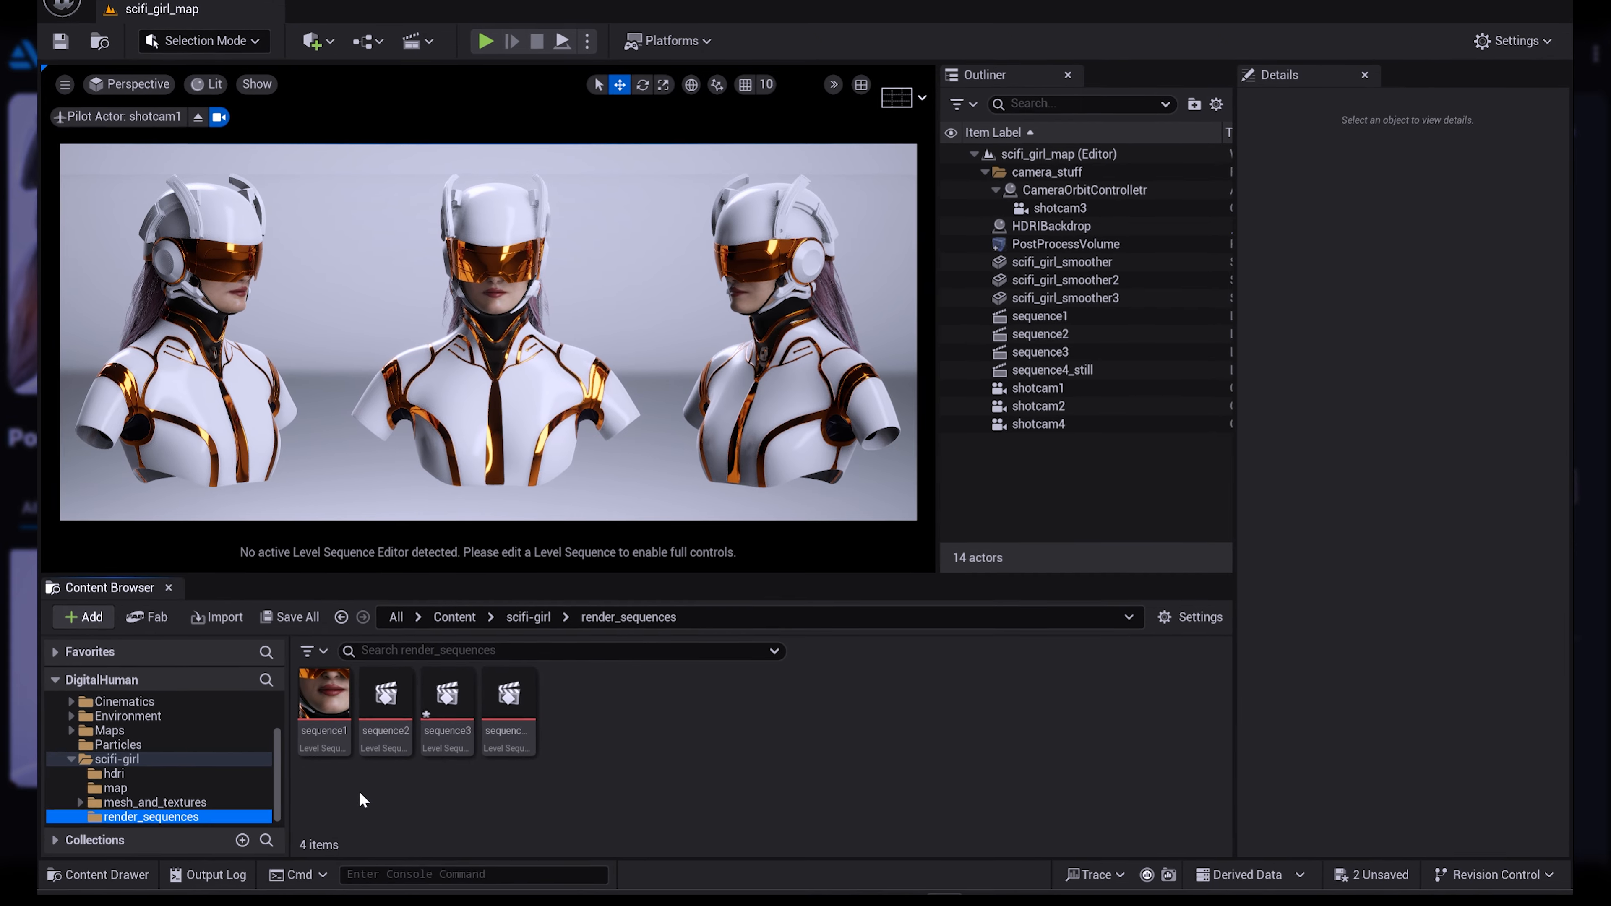
pyautogui.click(453, 695)
pyautogui.doubleClick(429, 711)
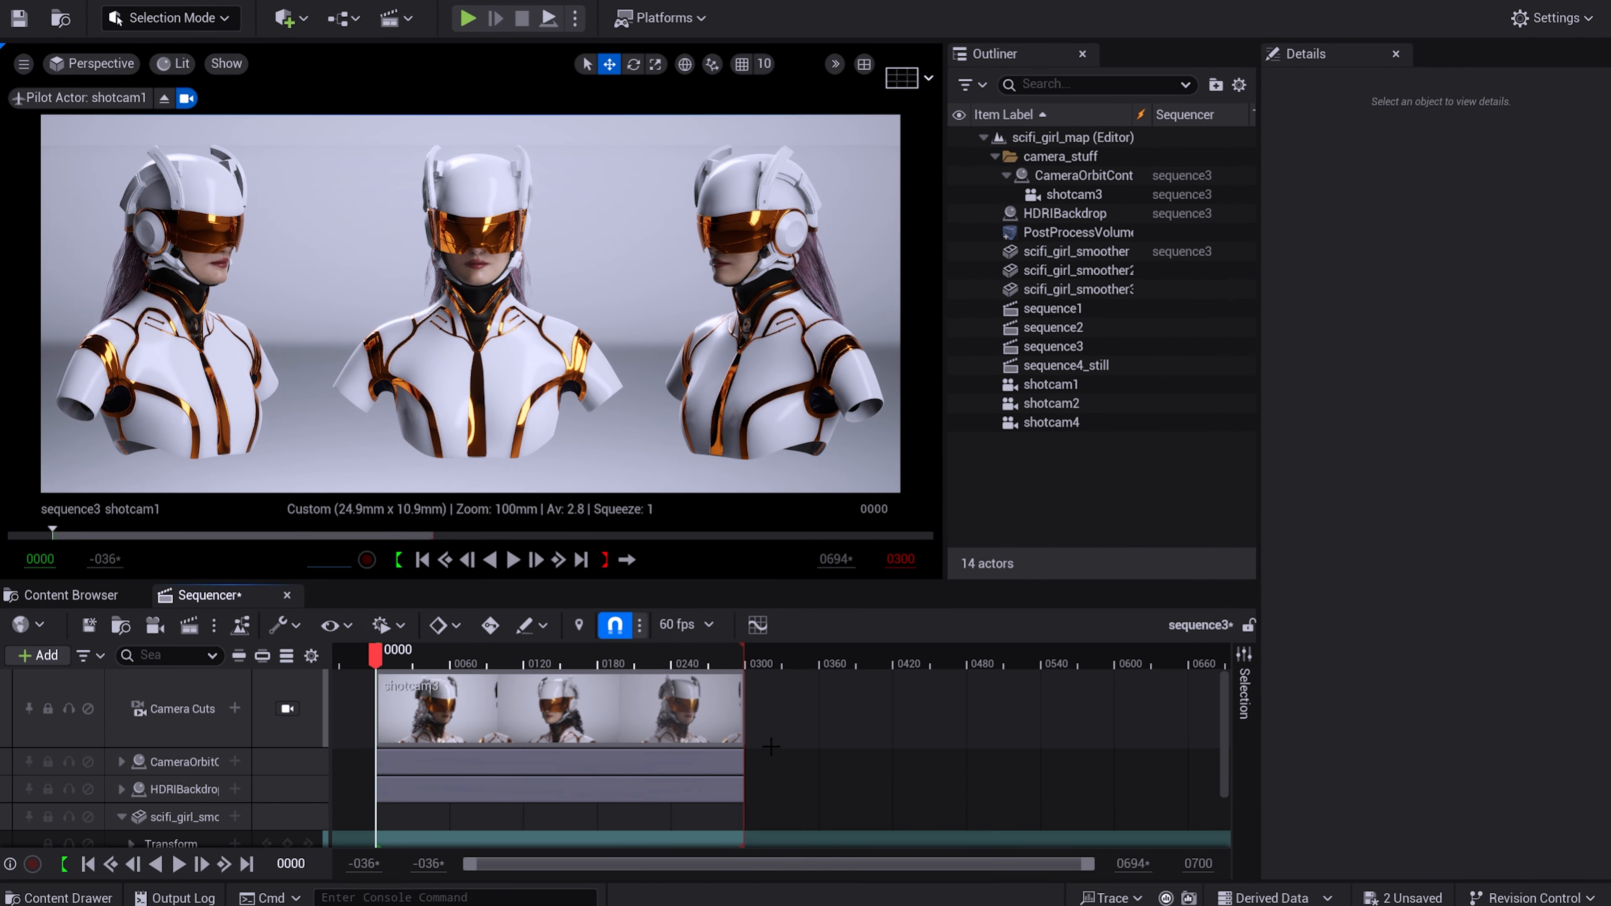
# Switch the viewport to the shotcam3 camera and scrub the start of sequence3 to preview the shot in an enlarged view.
pyautogui.moveTo(376, 653); pyautogui.dragTo(435, 666)
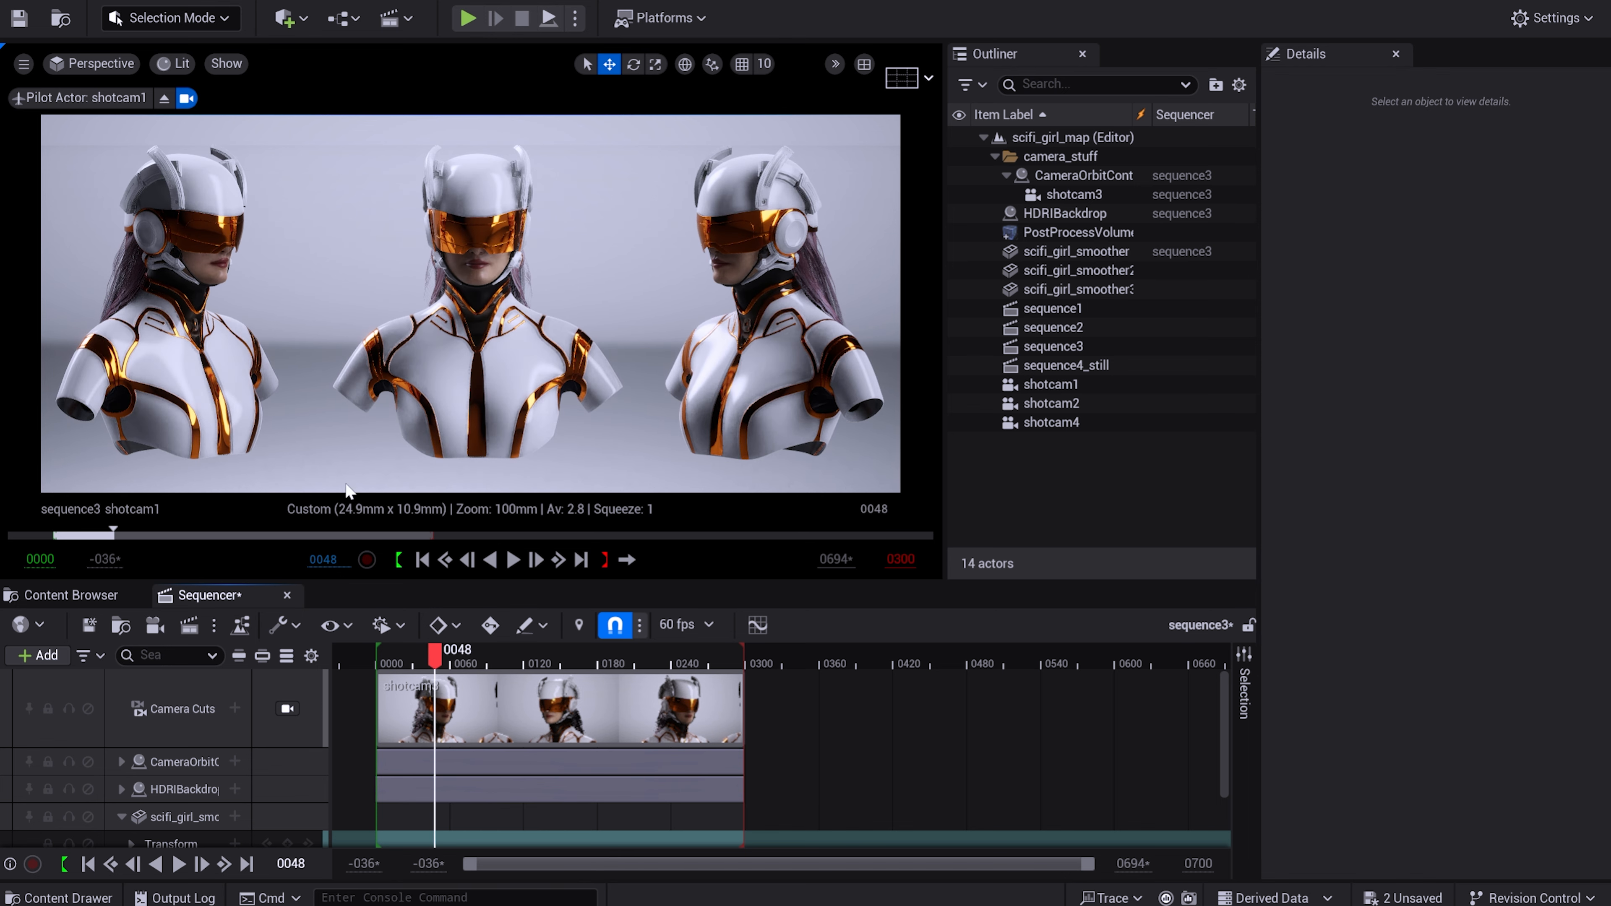
pyautogui.click(95, 63)
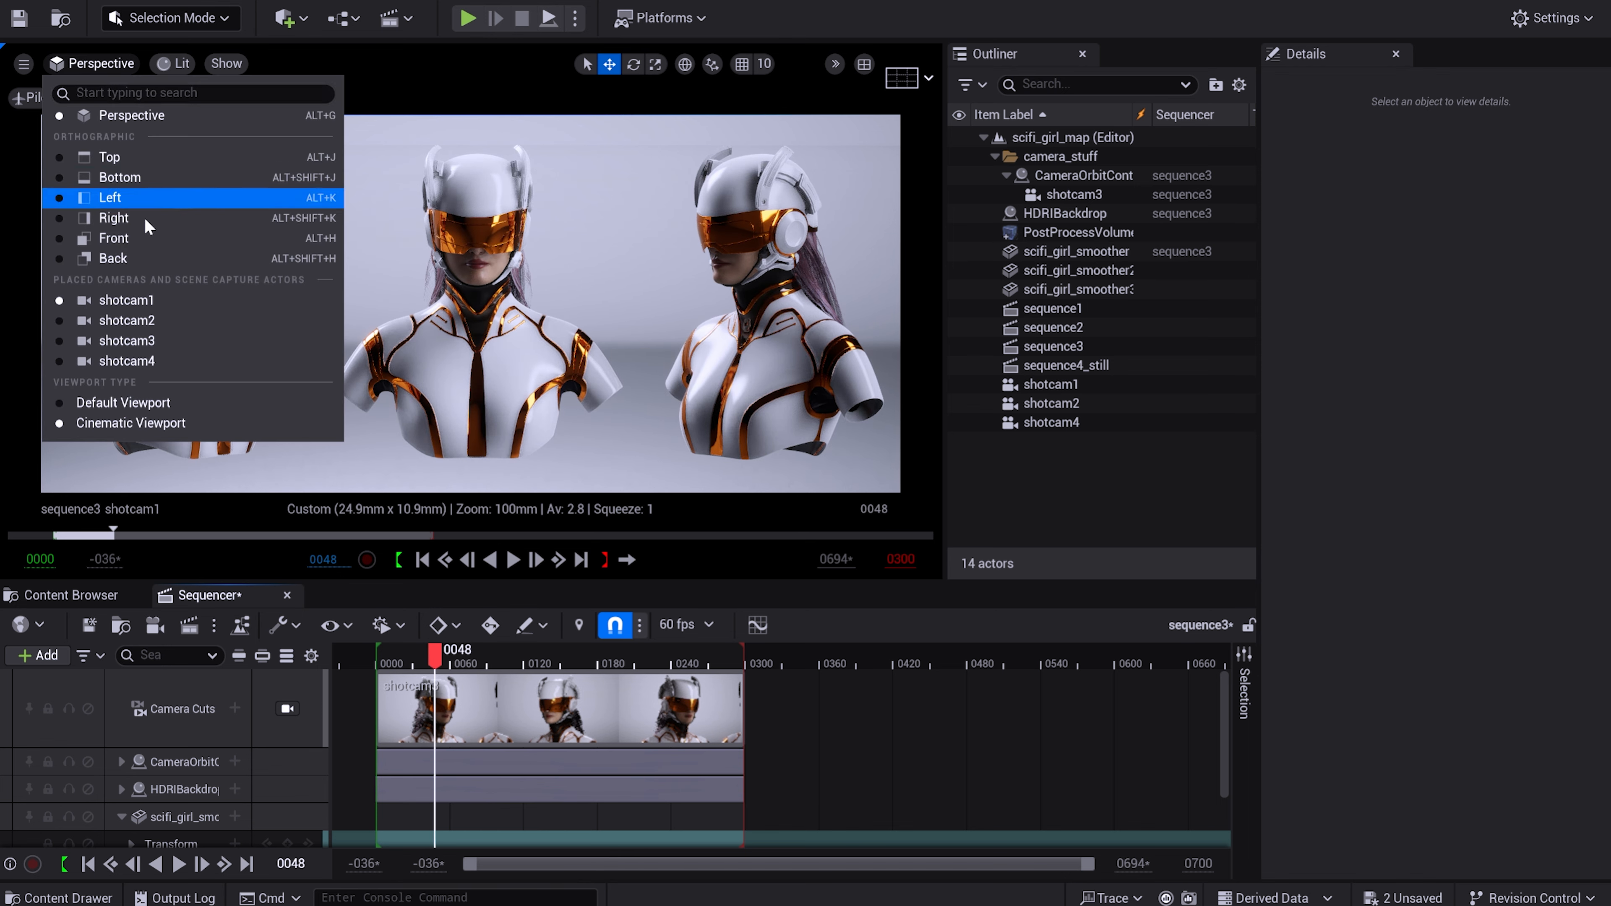
pyautogui.click(152, 342)
pyautogui.moveTo(461, 581); pyautogui.dragTo(461, 727)
pyautogui.moveTo(441, 809); pyautogui.dragTo(384, 811)
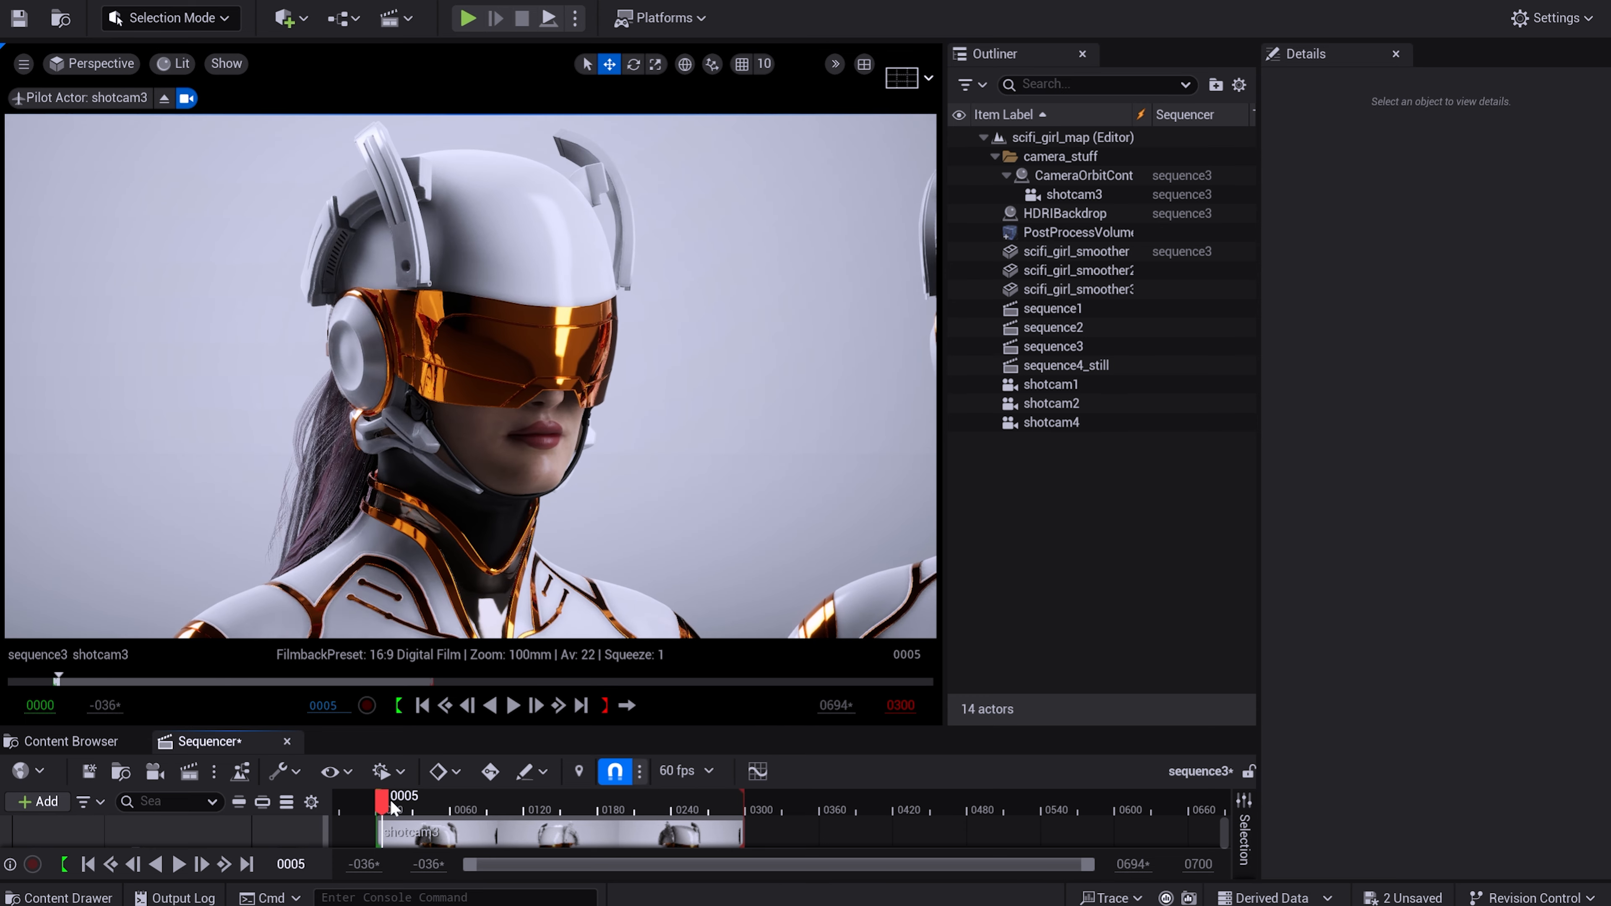
pyautogui.moveTo(539, 727); pyautogui.dragTo(539, 606)
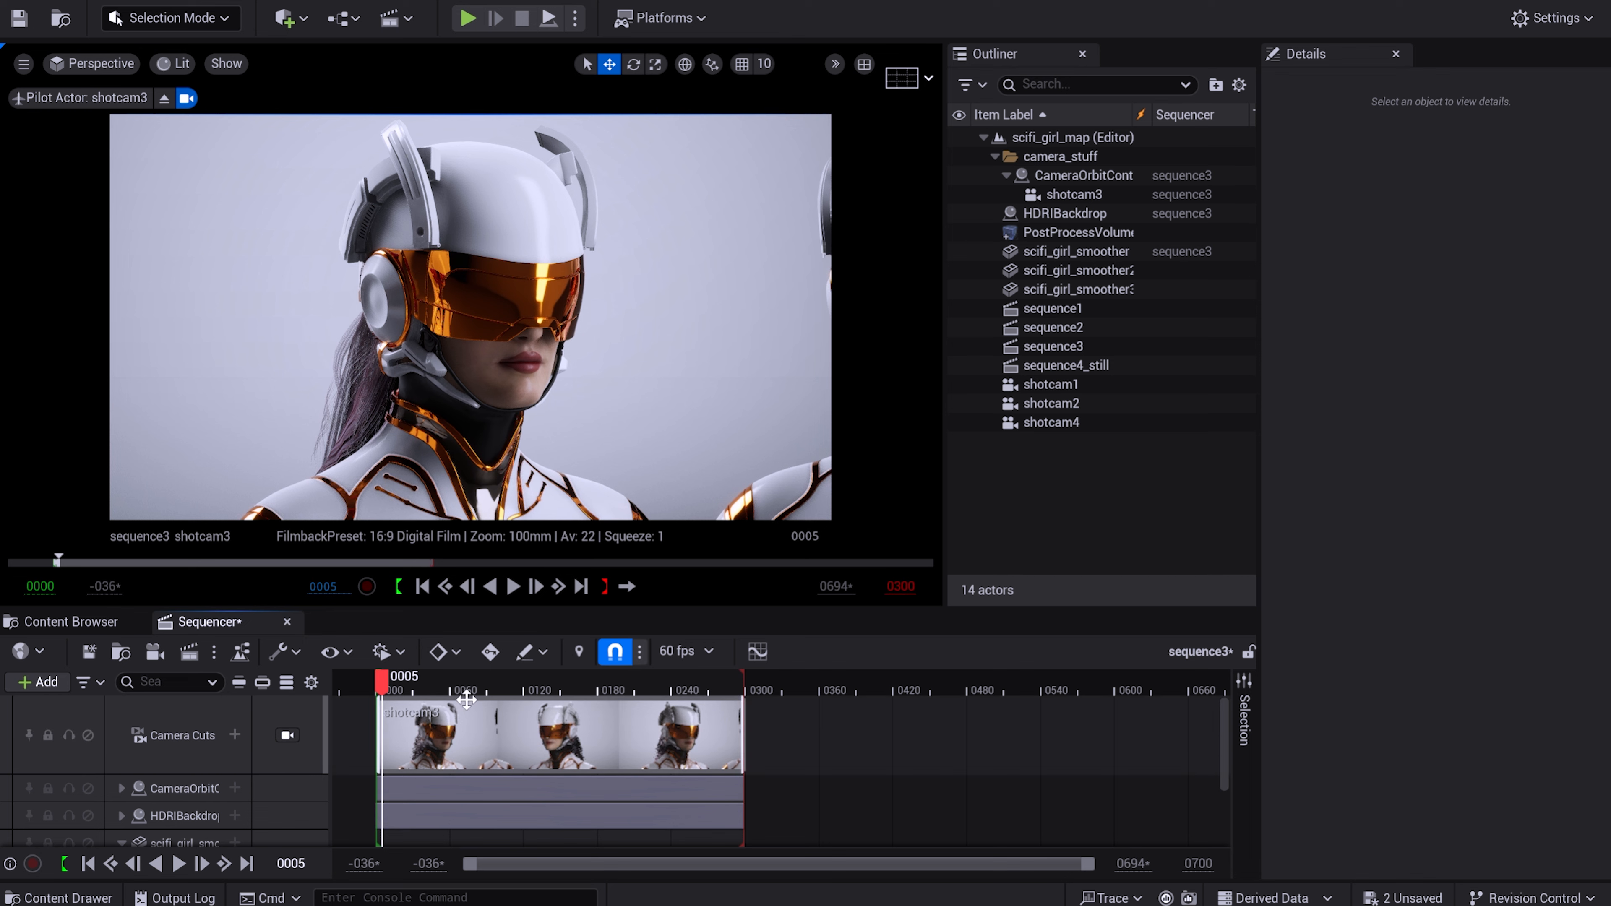
# Open the body_smoother_M material from the mesh_and_textures folder.
pyautogui.click(84, 623)
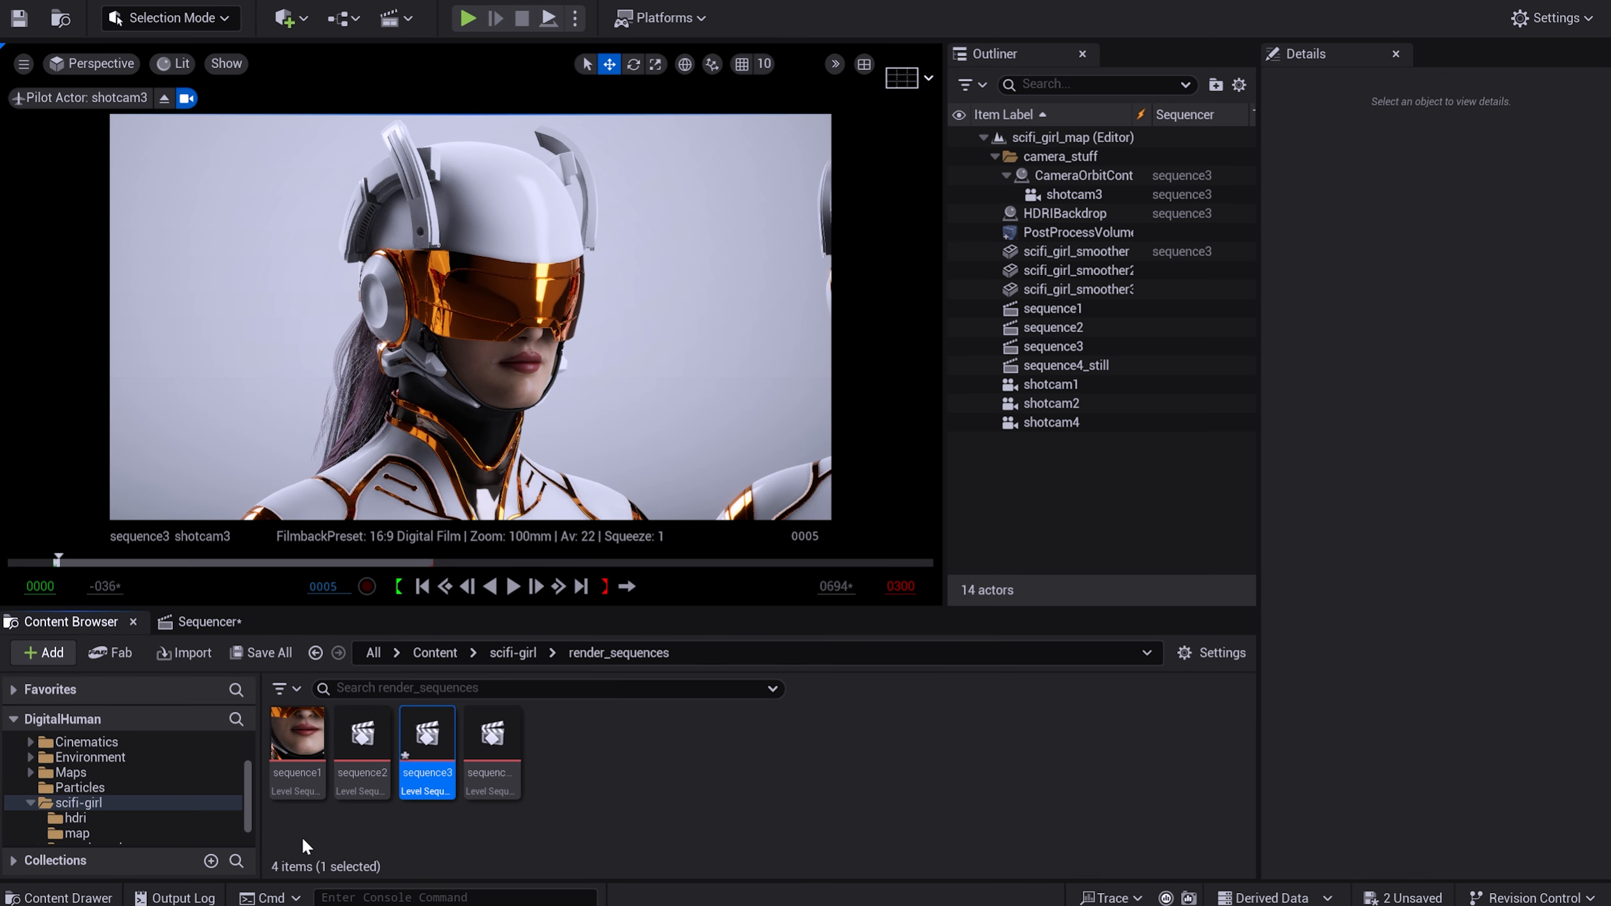
pyautogui.click(126, 832)
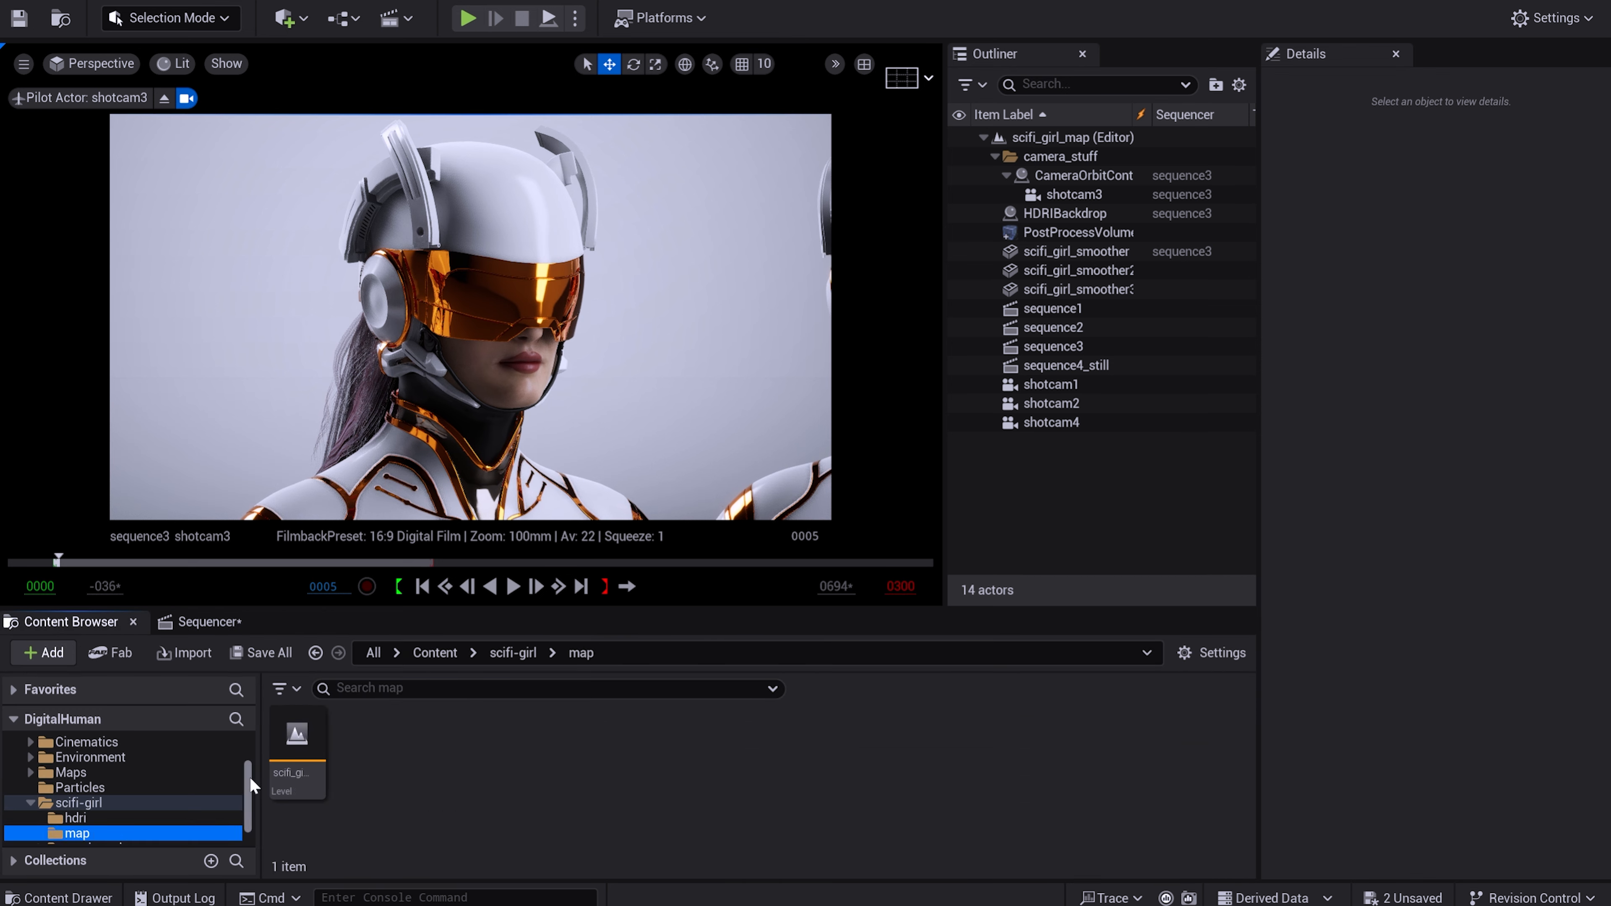
pyautogui.scroll(-1, 227, 811)
pyautogui.click(123, 822)
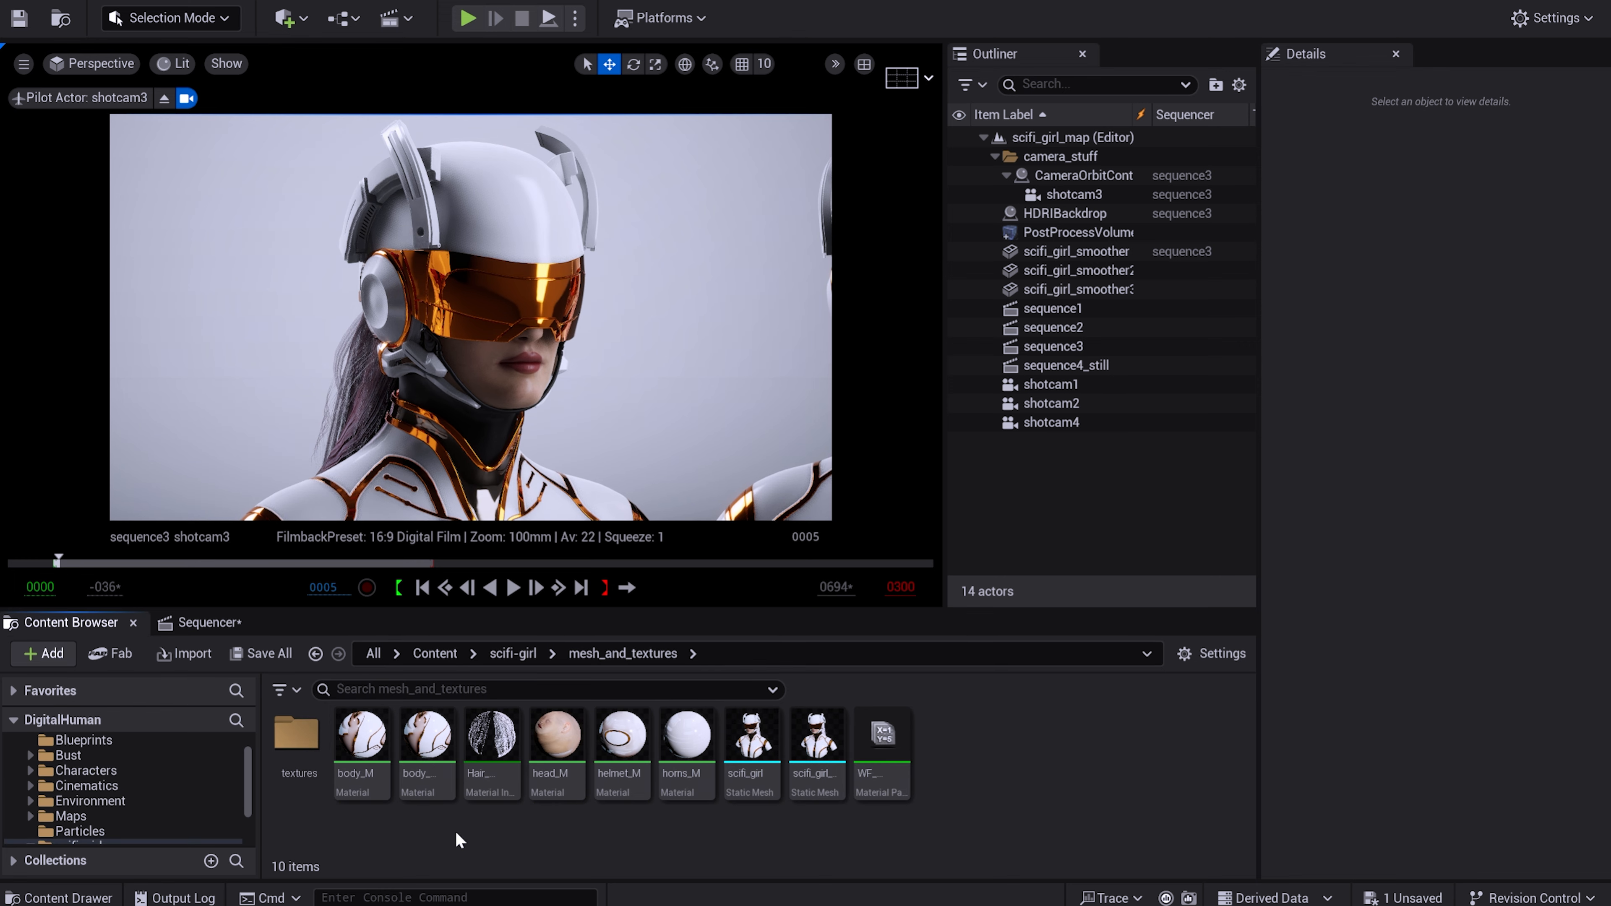
pyautogui.doubleClick(420, 731)
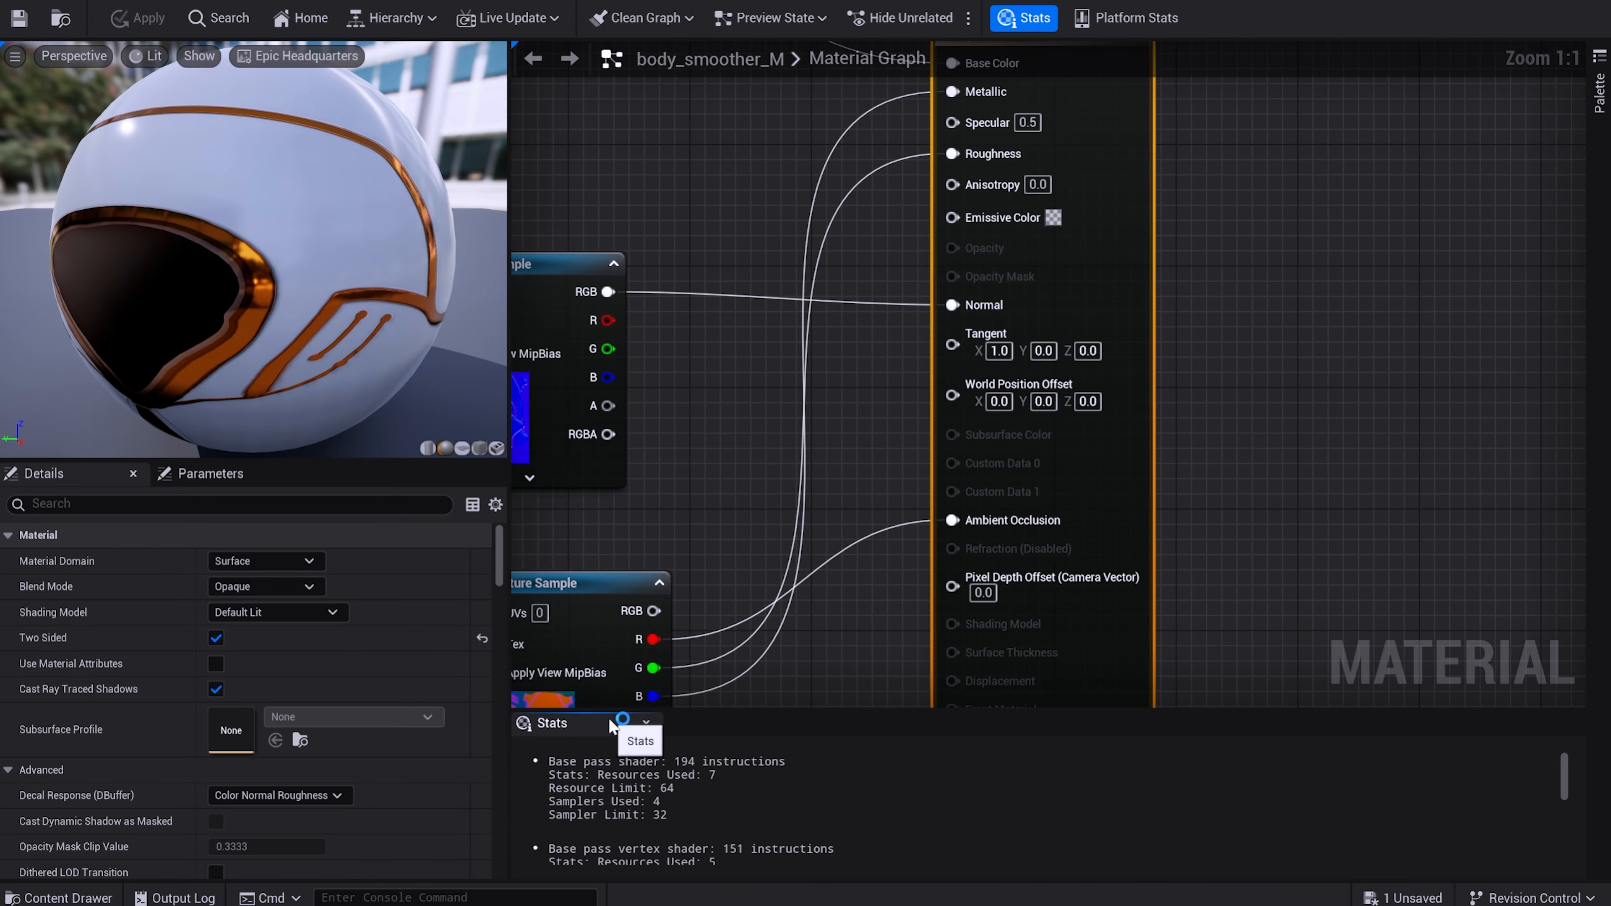
# Break the link between the white body texture sample and the material's Base Color input.
pyautogui.scroll(-2, 711, 433)
pyautogui.moveTo(672, 254); pyautogui.dragTo(1053, 468, button='right')
pyautogui.moveTo(941, 440); pyautogui.dragTo(912, 111, button='right')
pyautogui.moveTo(806, 187); pyautogui.dragTo(805, 542, button='right')
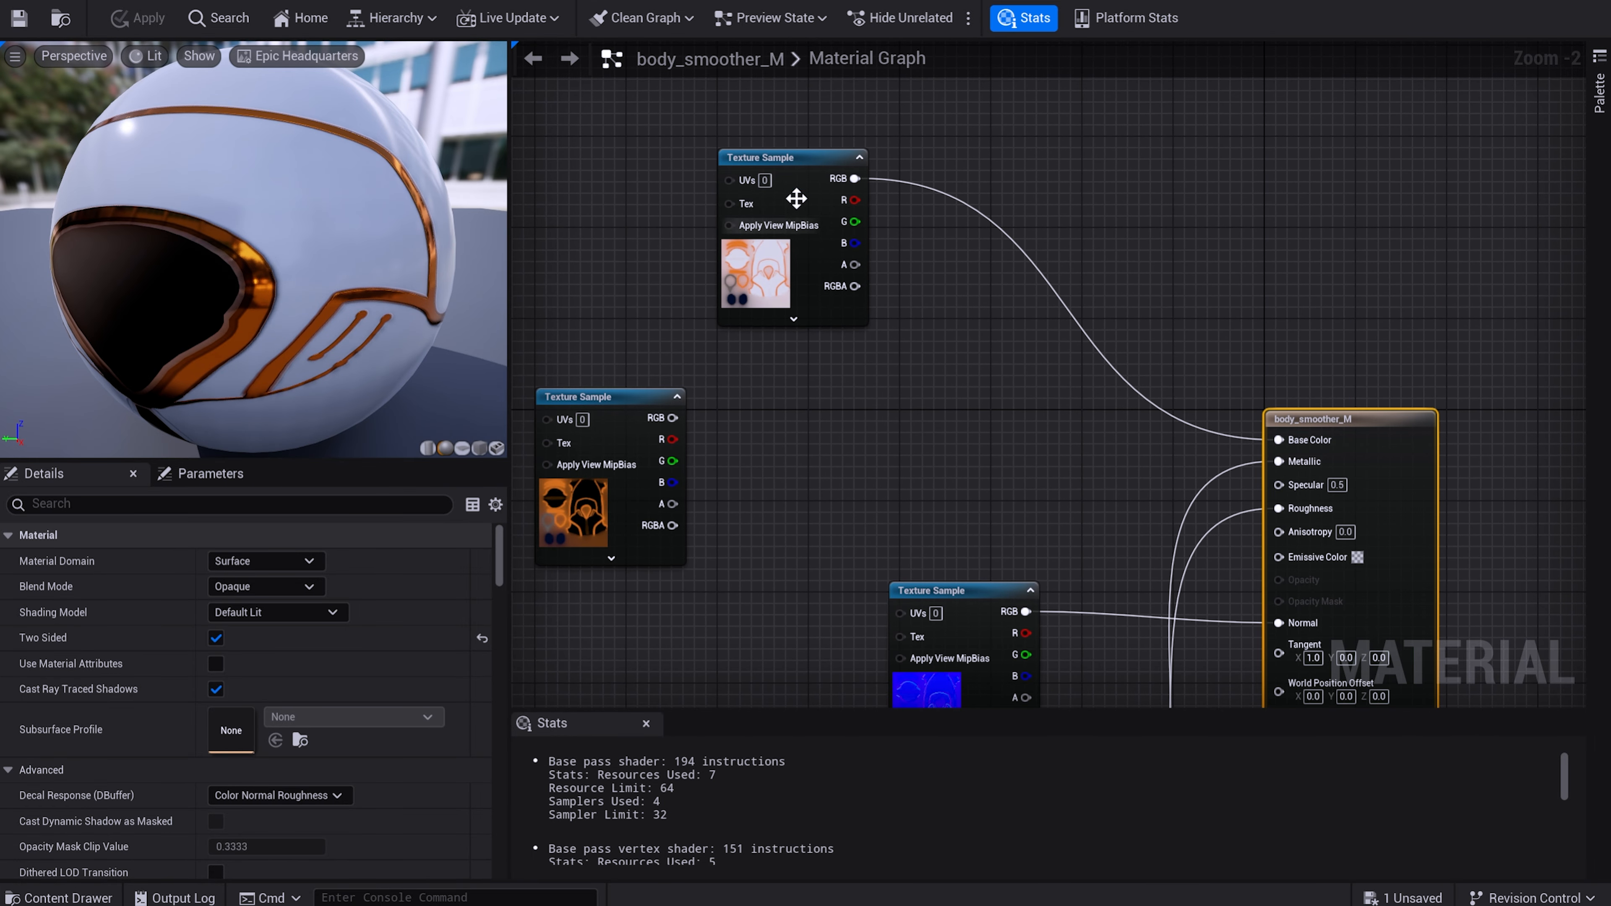
pyautogui.rightClick(1297, 442)
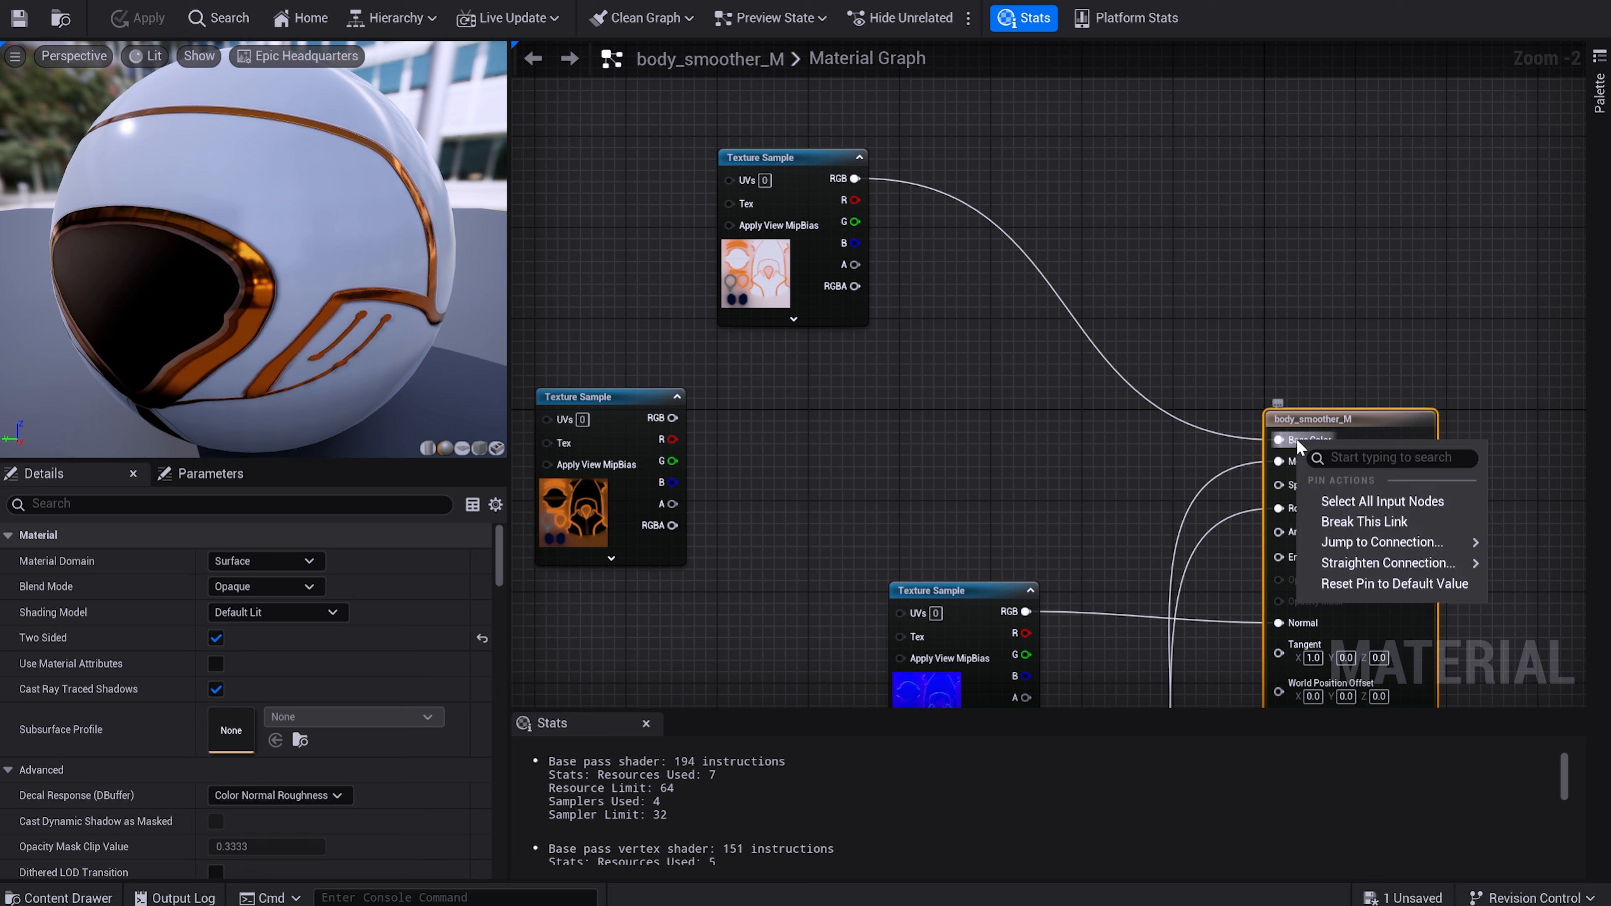
pyautogui.click(1363, 521)
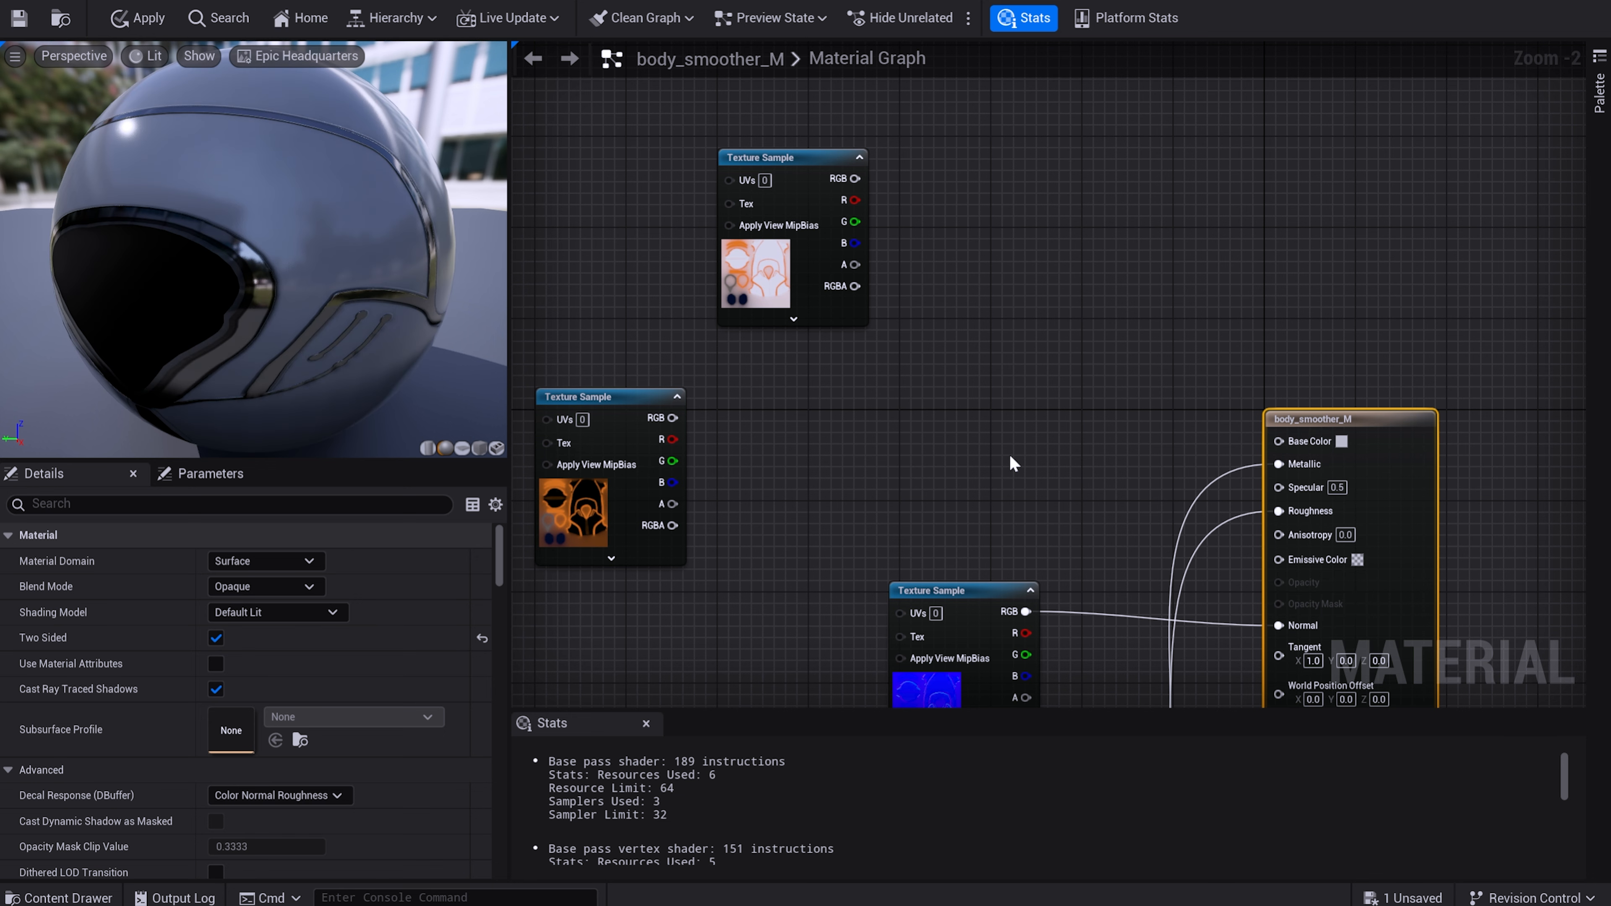
# Add a Lerp node with the white body texture's RGB feeding A and the black-and-orange texture's RGB feeding B.
pyautogui.click(943, 402)
pyautogui.moveTo(857, 179); pyautogui.dragTo(954, 432)
pyautogui.moveTo(672, 417); pyautogui.dragTo(954, 454)
pyautogui.click(782, 562)
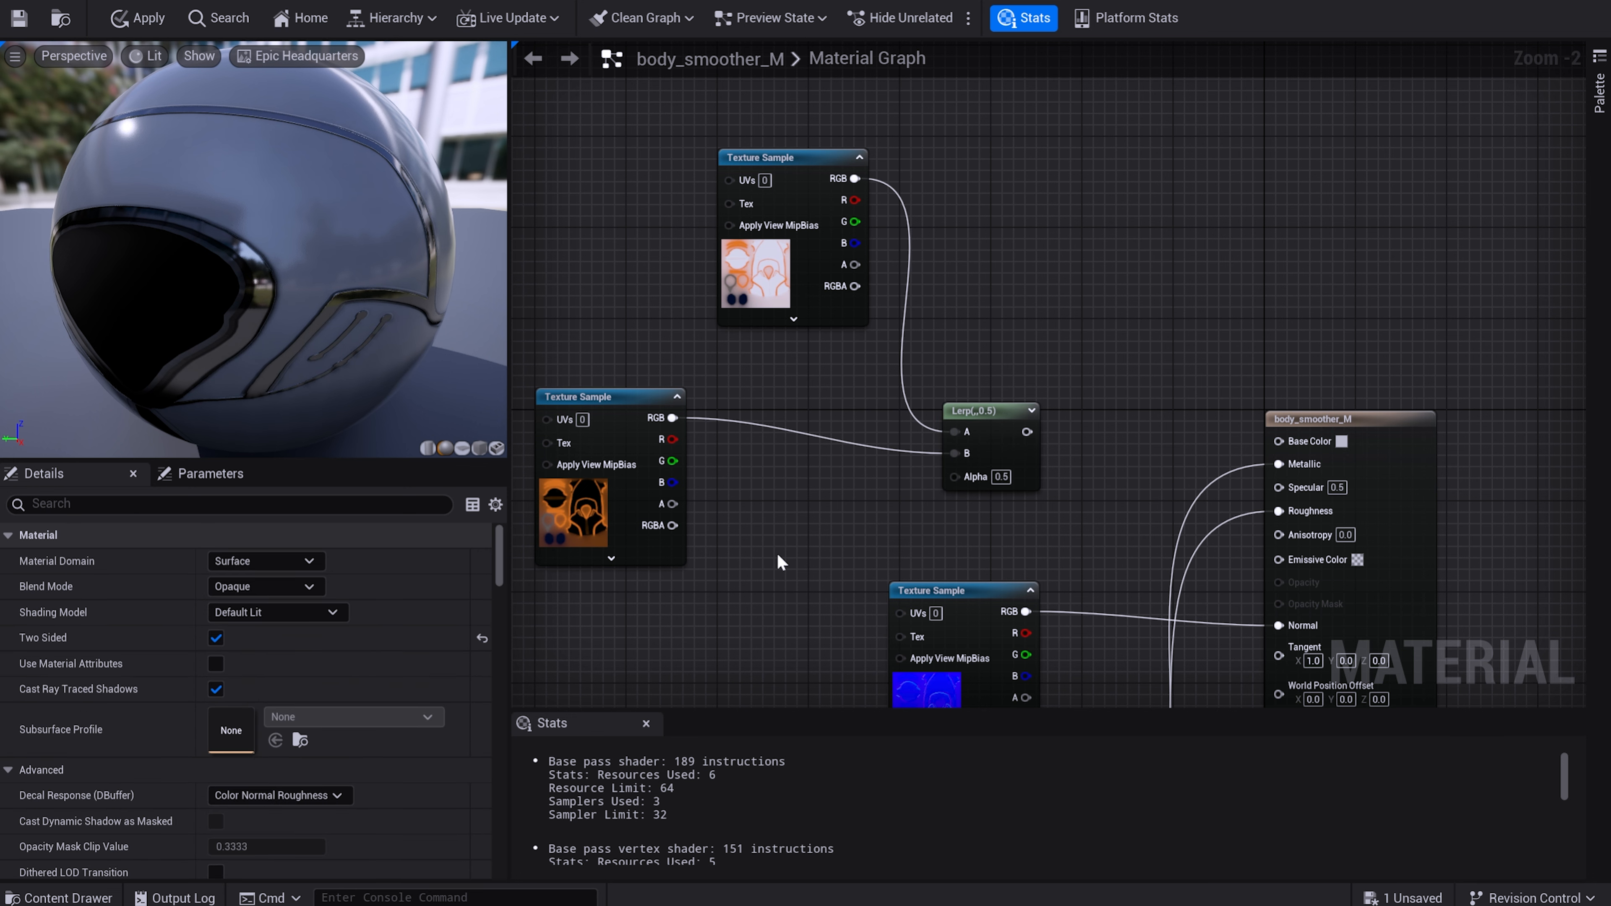
# Add a scalar parameter named "texture sw" and connect it to the Lerp node's Alpha input.
pyautogui.click(755, 557)
pyautogui.write('texture sw')
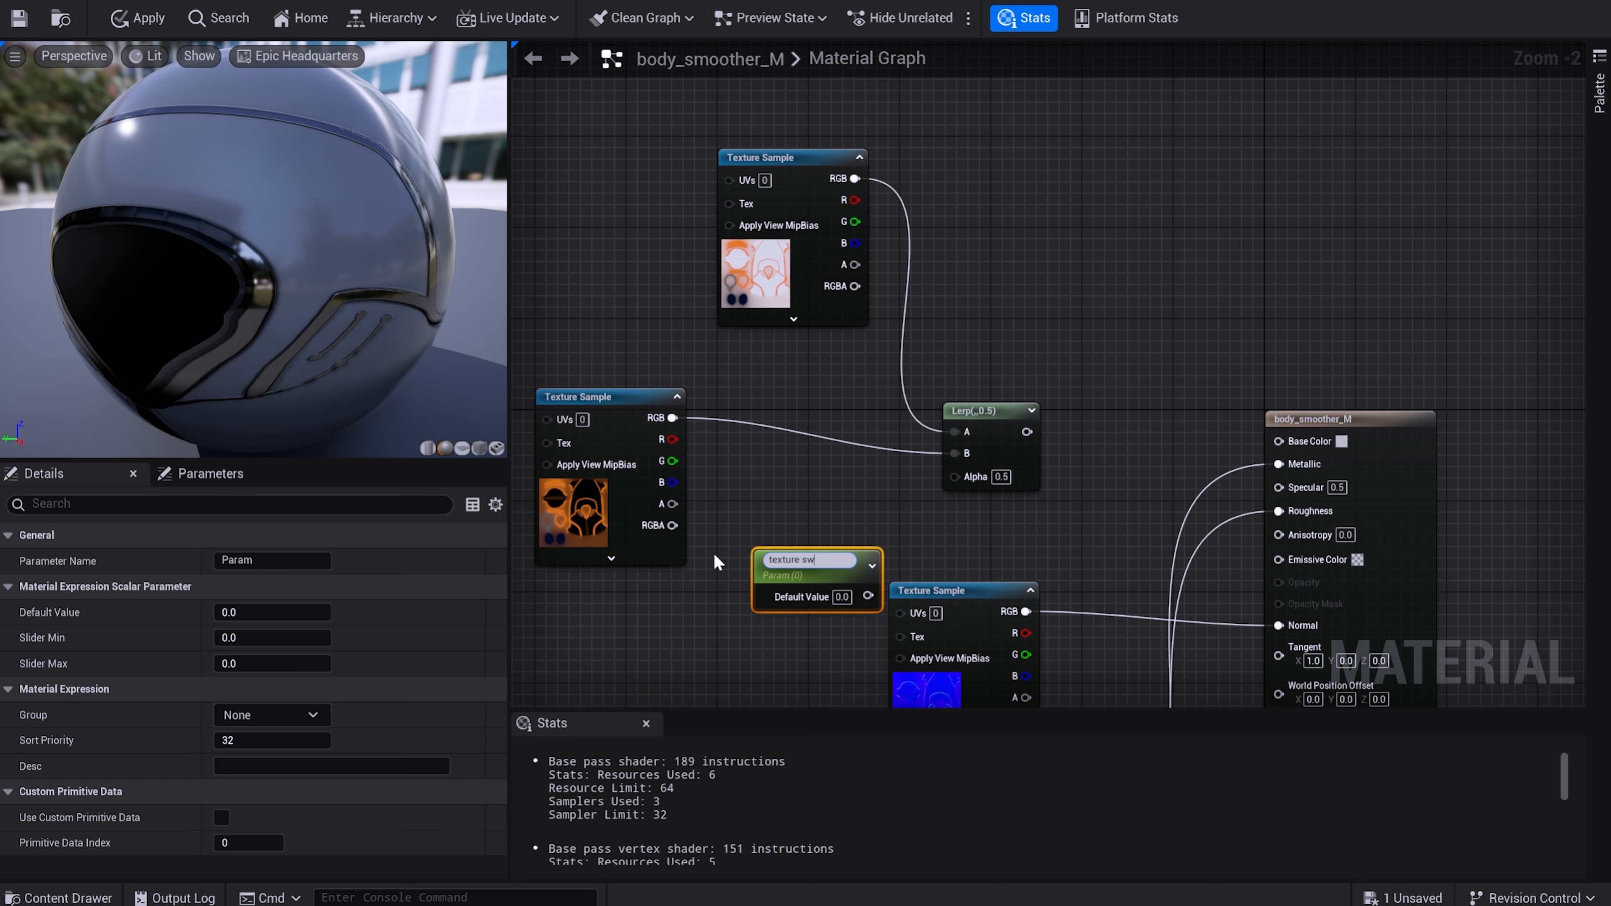
pyautogui.press('Return')
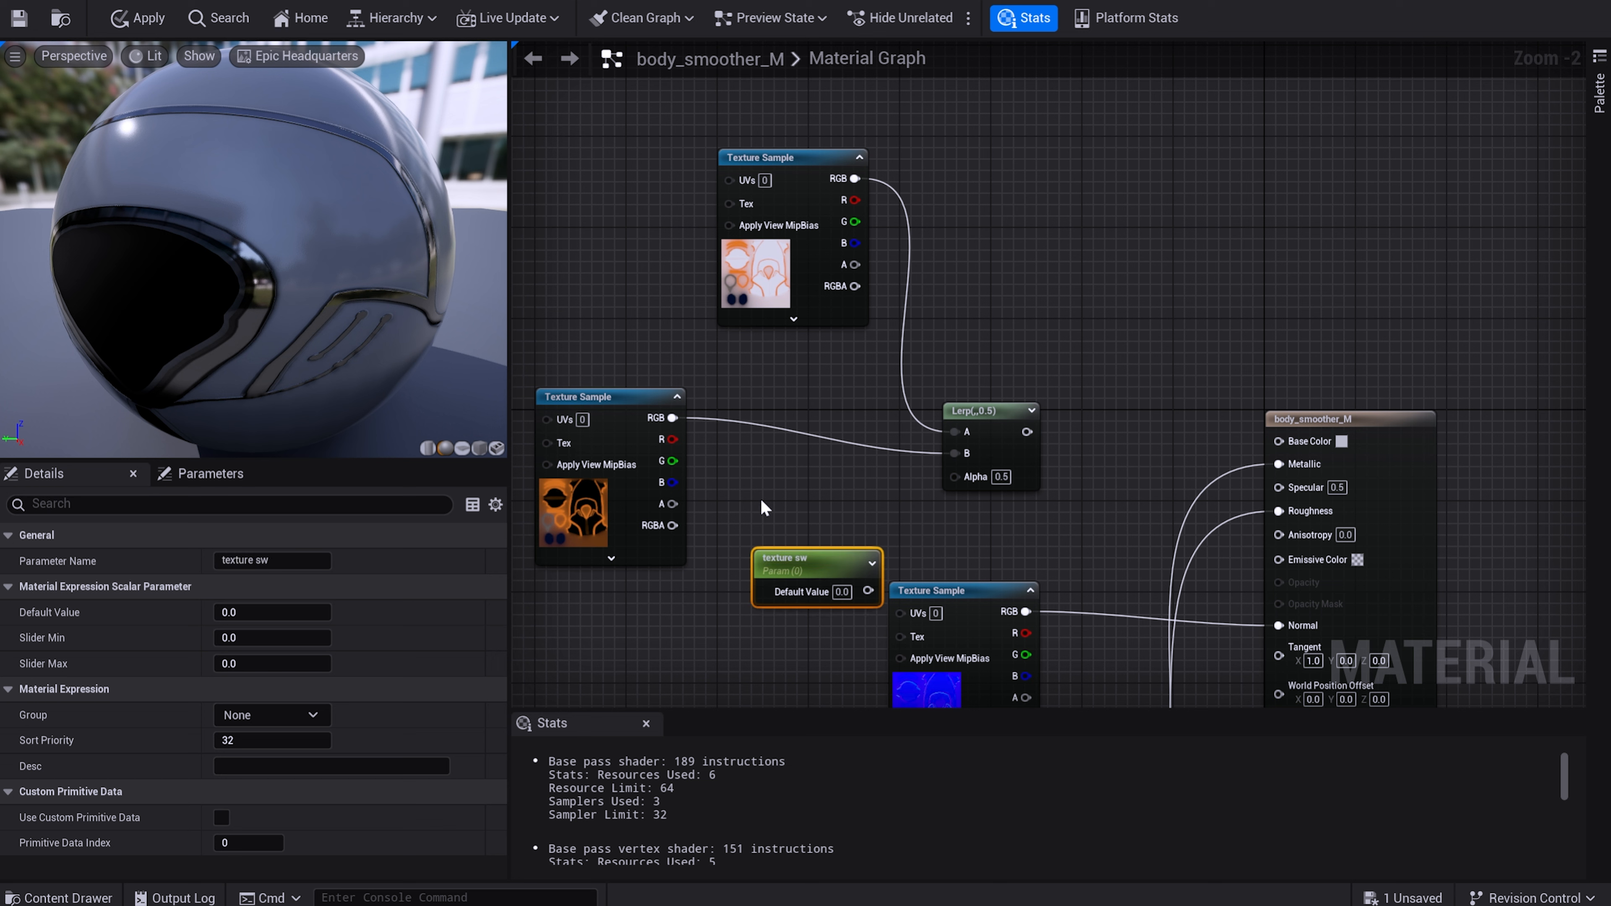
pyautogui.moveTo(792, 598); pyautogui.dragTo(954, 475)
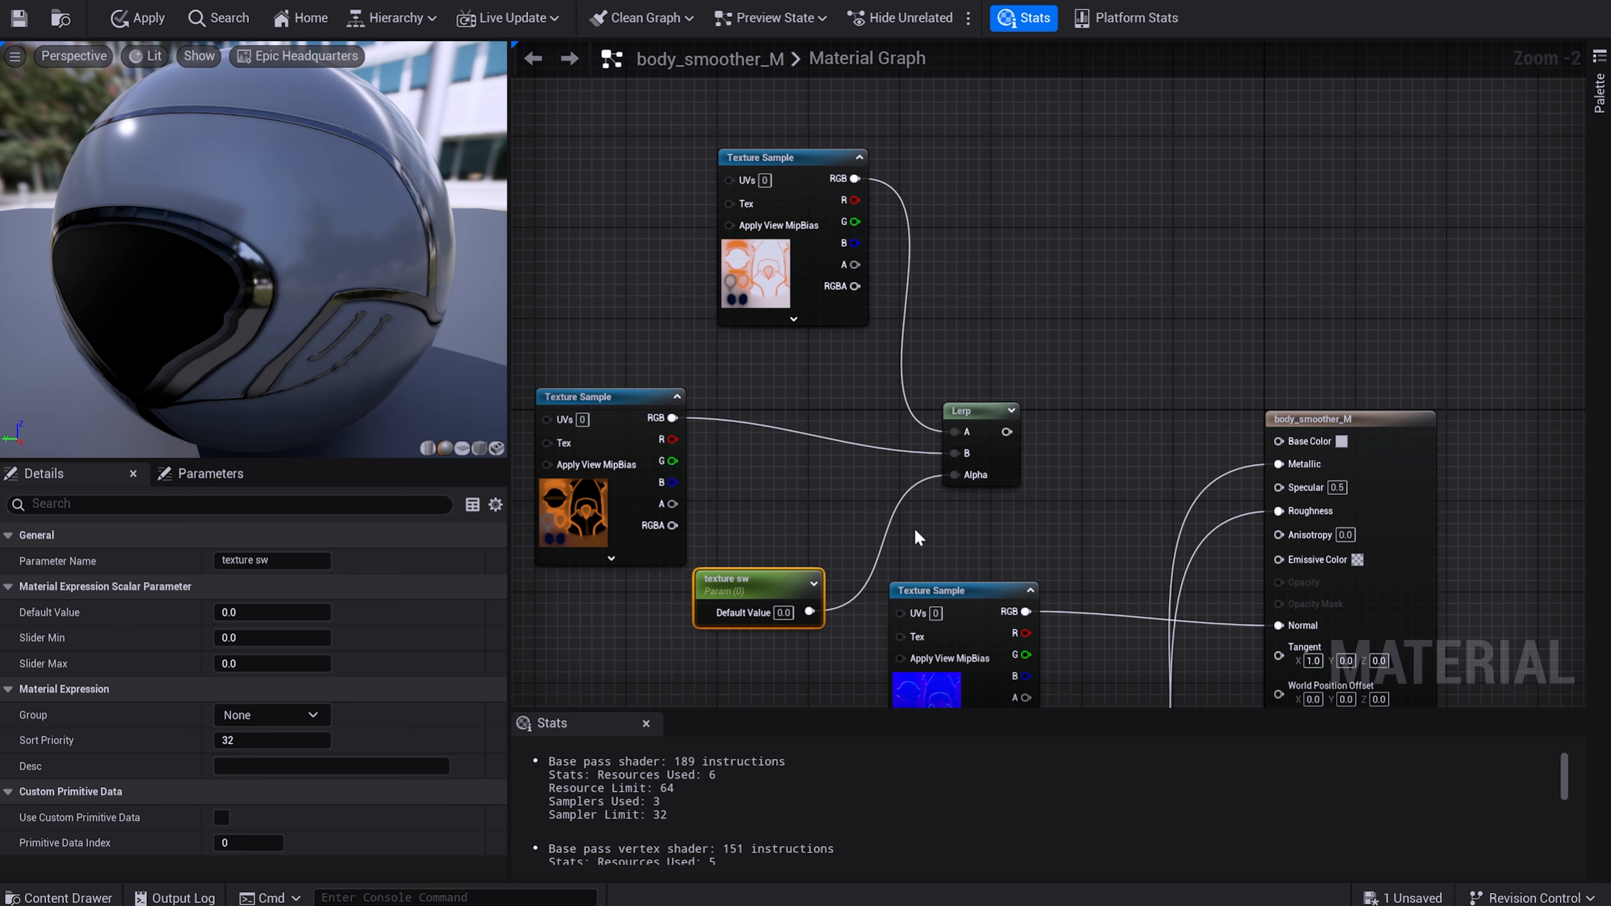
# Connect the Lerp output to the material's Base Color and save the material.
pyautogui.moveTo(1007, 432); pyautogui.dragTo(1278, 442)
pyautogui.hotkey('ctrl', 's')
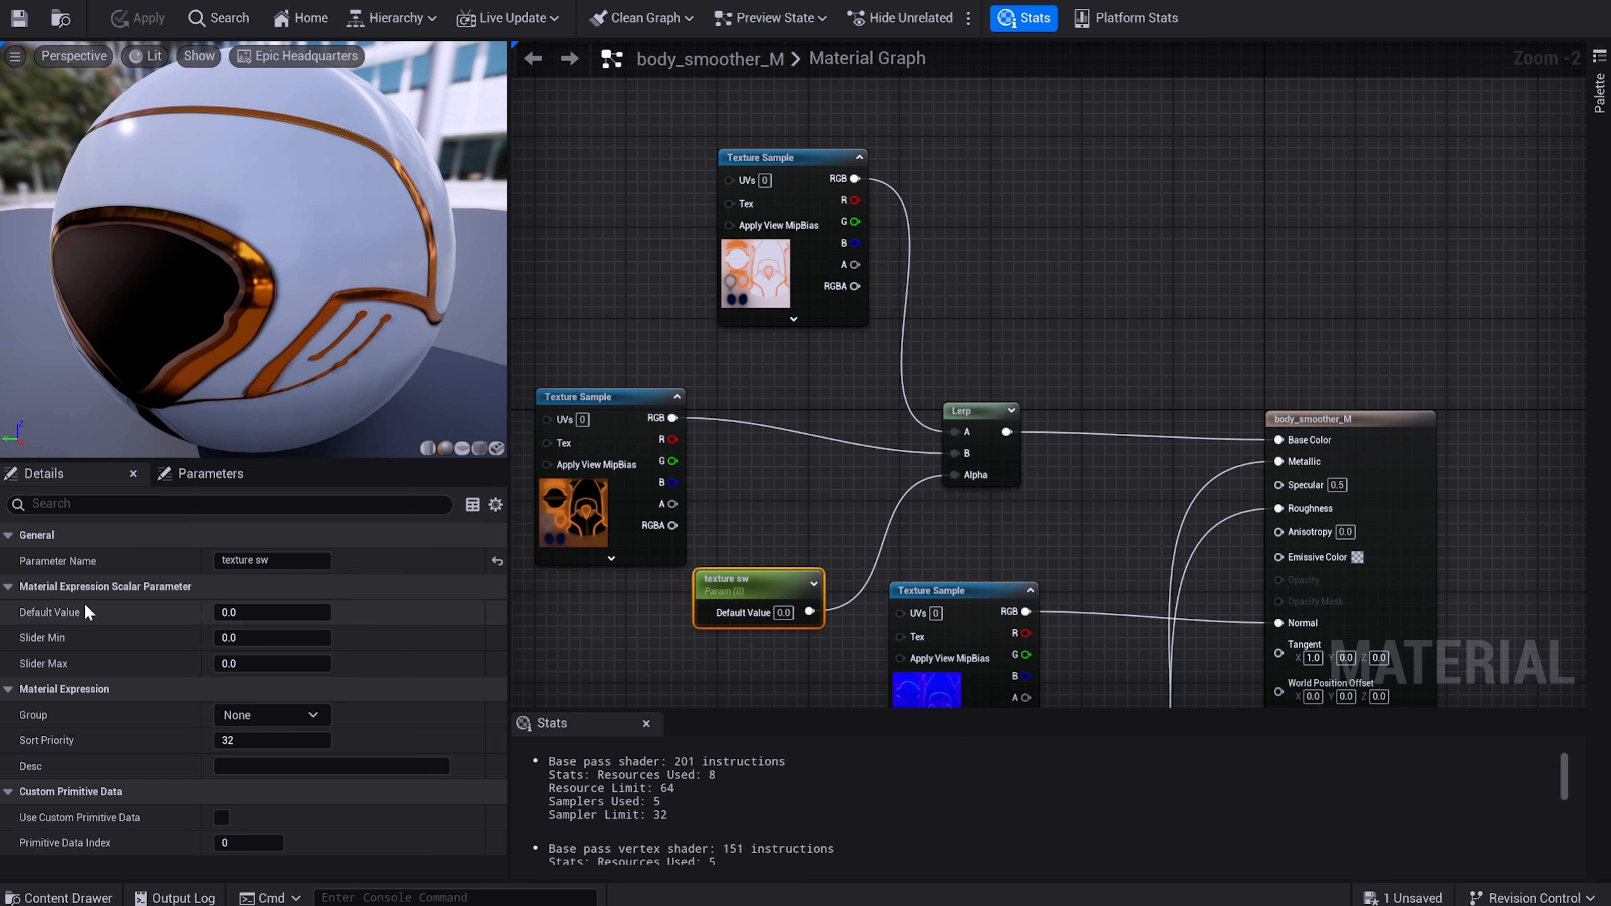
# Set the default value of the texture sw parameter to 0.
pyautogui.moveTo(248, 610)
pyautogui.mouseDown()
pyautogui.moveTo(279, 611)
pyautogui.moveTo(249, 611)
pyautogui.mouseUp()
pyautogui.click(271, 613)
pyautogui.write('0')
pyautogui.press('Return')
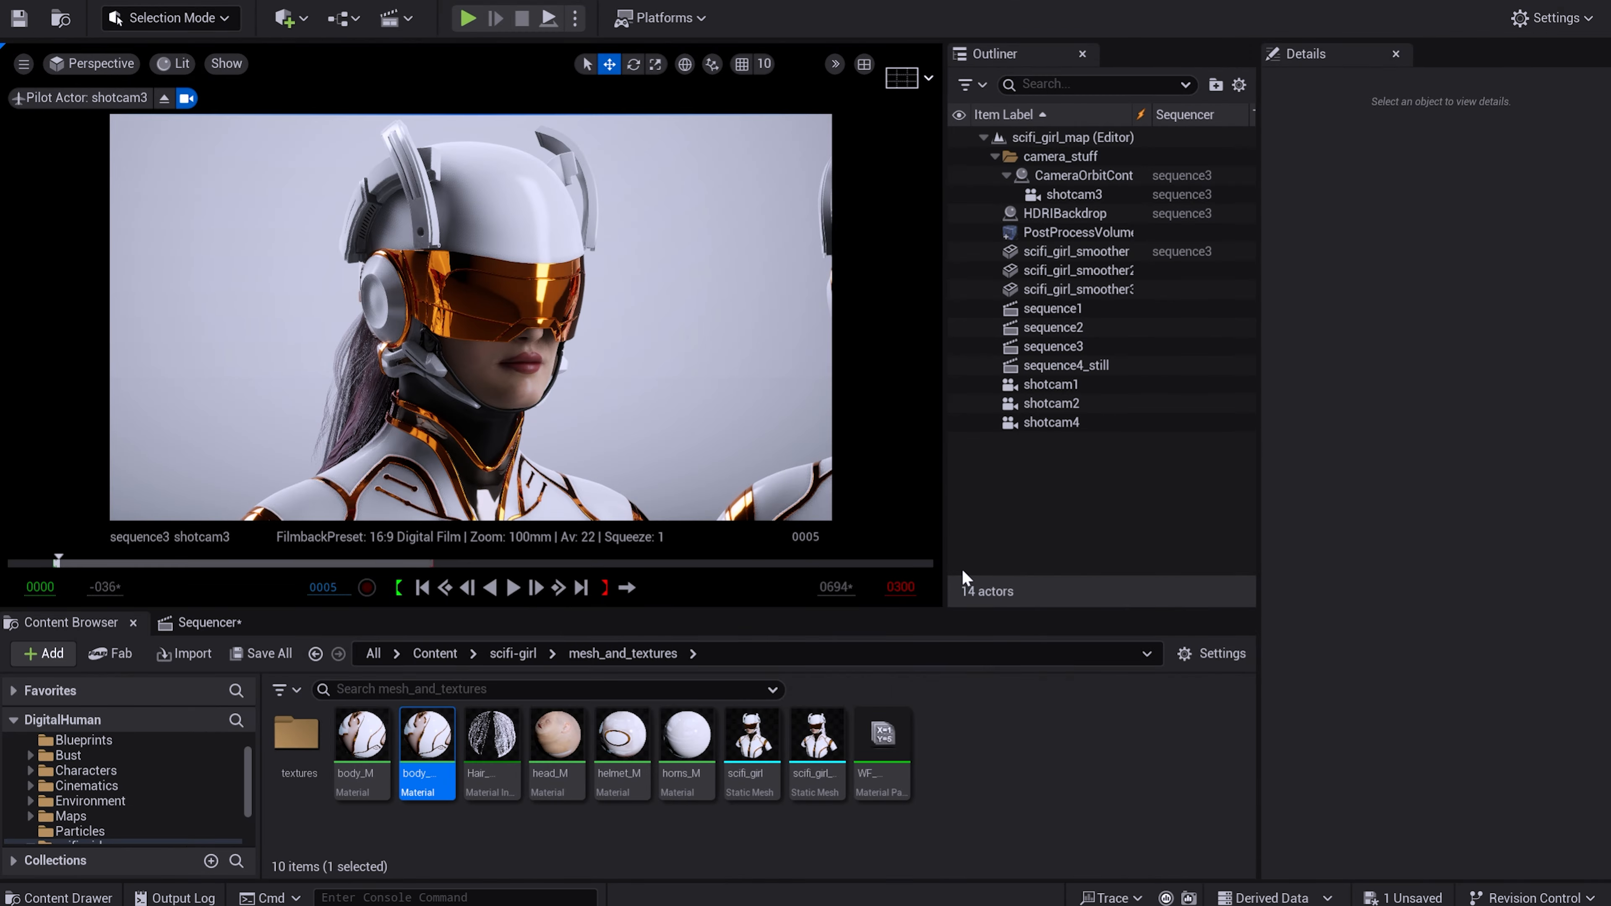
# Add a StaticMeshComponent track under scifi_girl_smoother in the sequence3 timeline.
pyautogui.moveTo(410, 616); pyautogui.dragTo(409, 499)
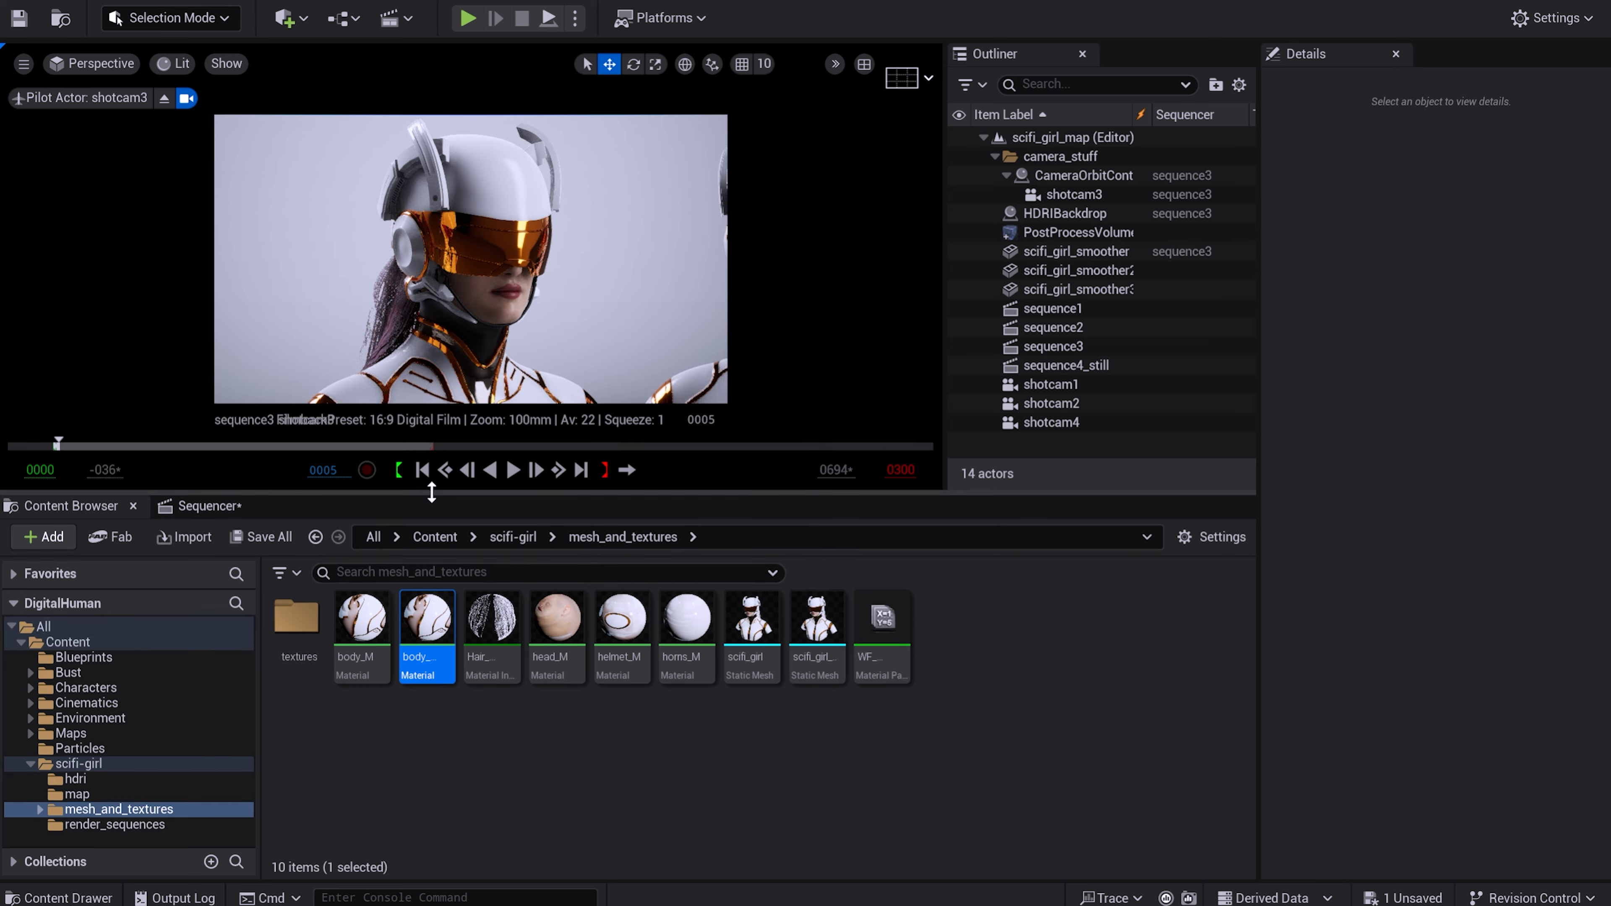
pyautogui.click(210, 505)
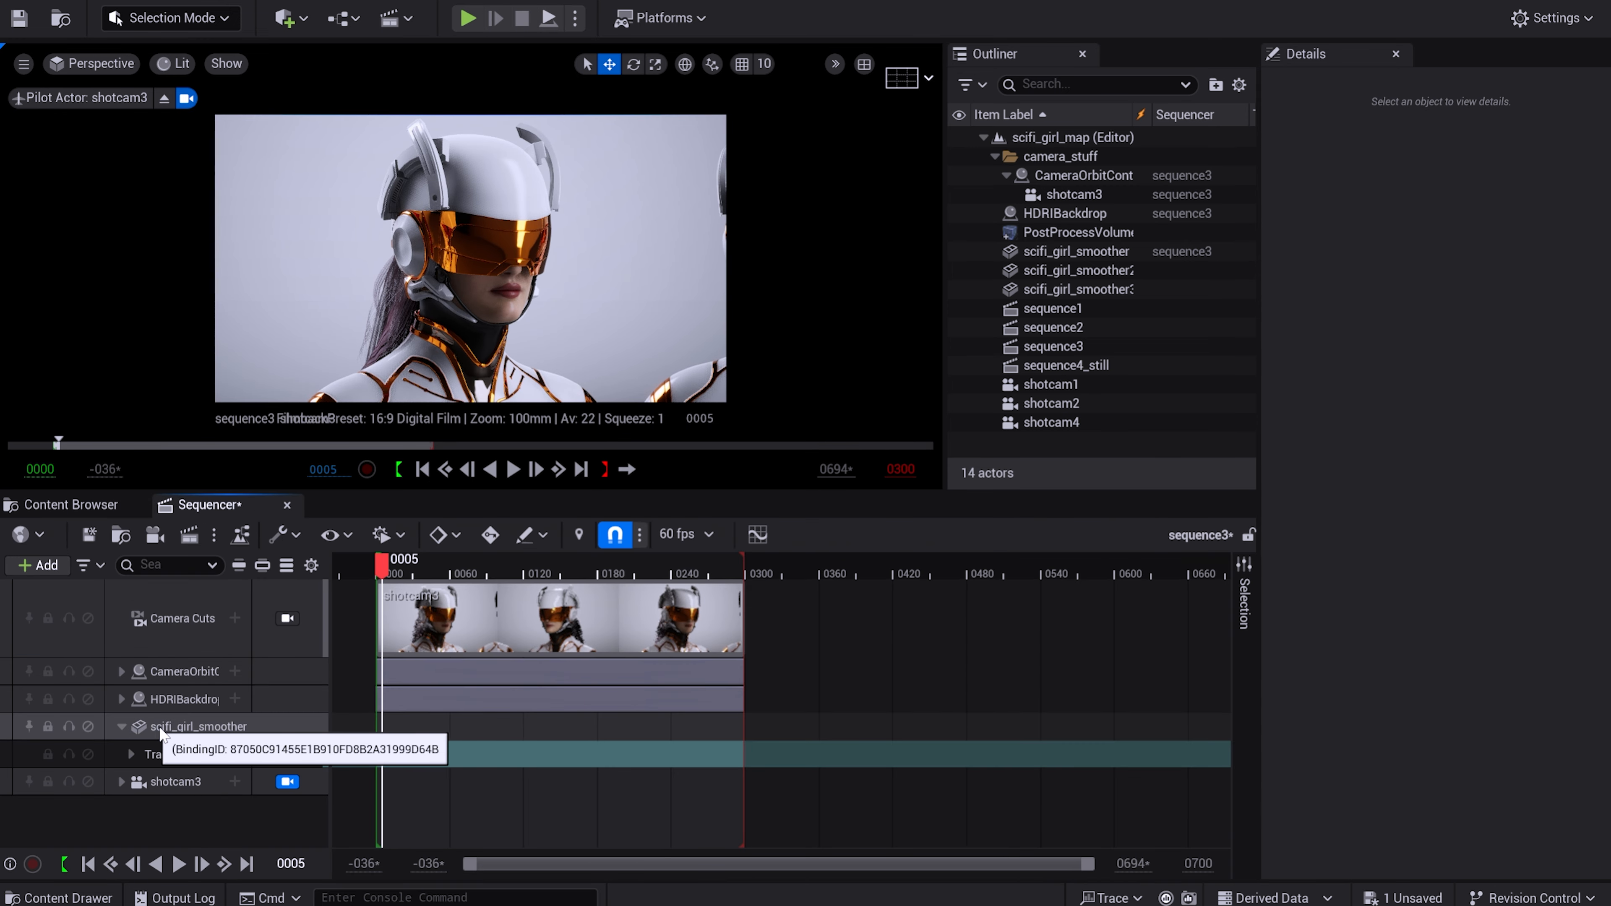
pyautogui.click(241, 727)
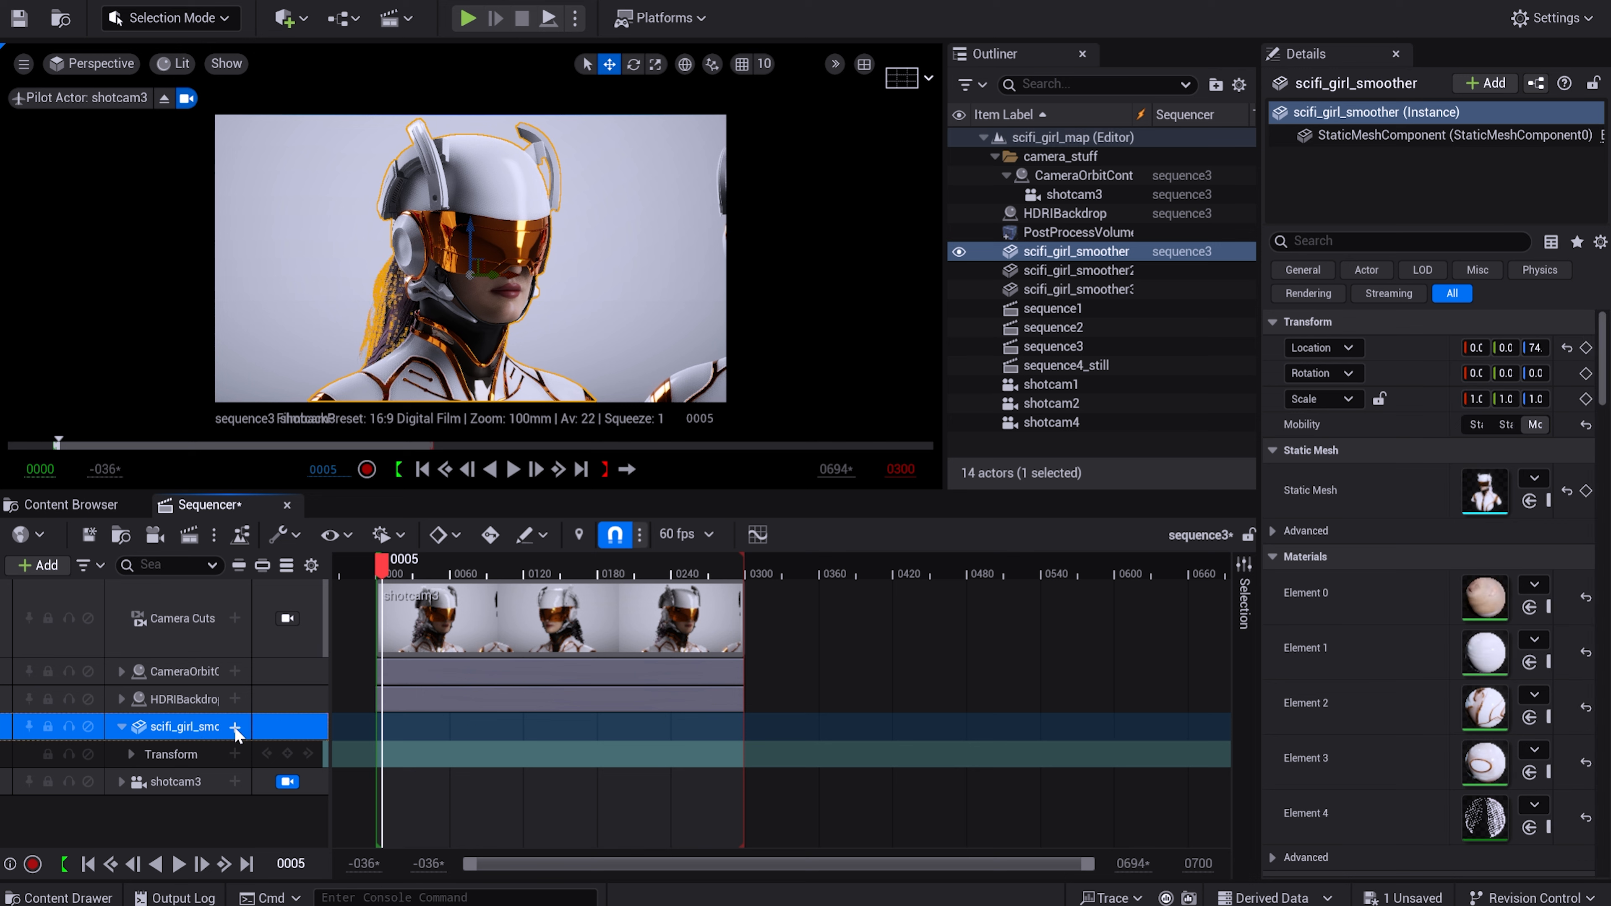
pyautogui.click(234, 727)
pyautogui.click(284, 660)
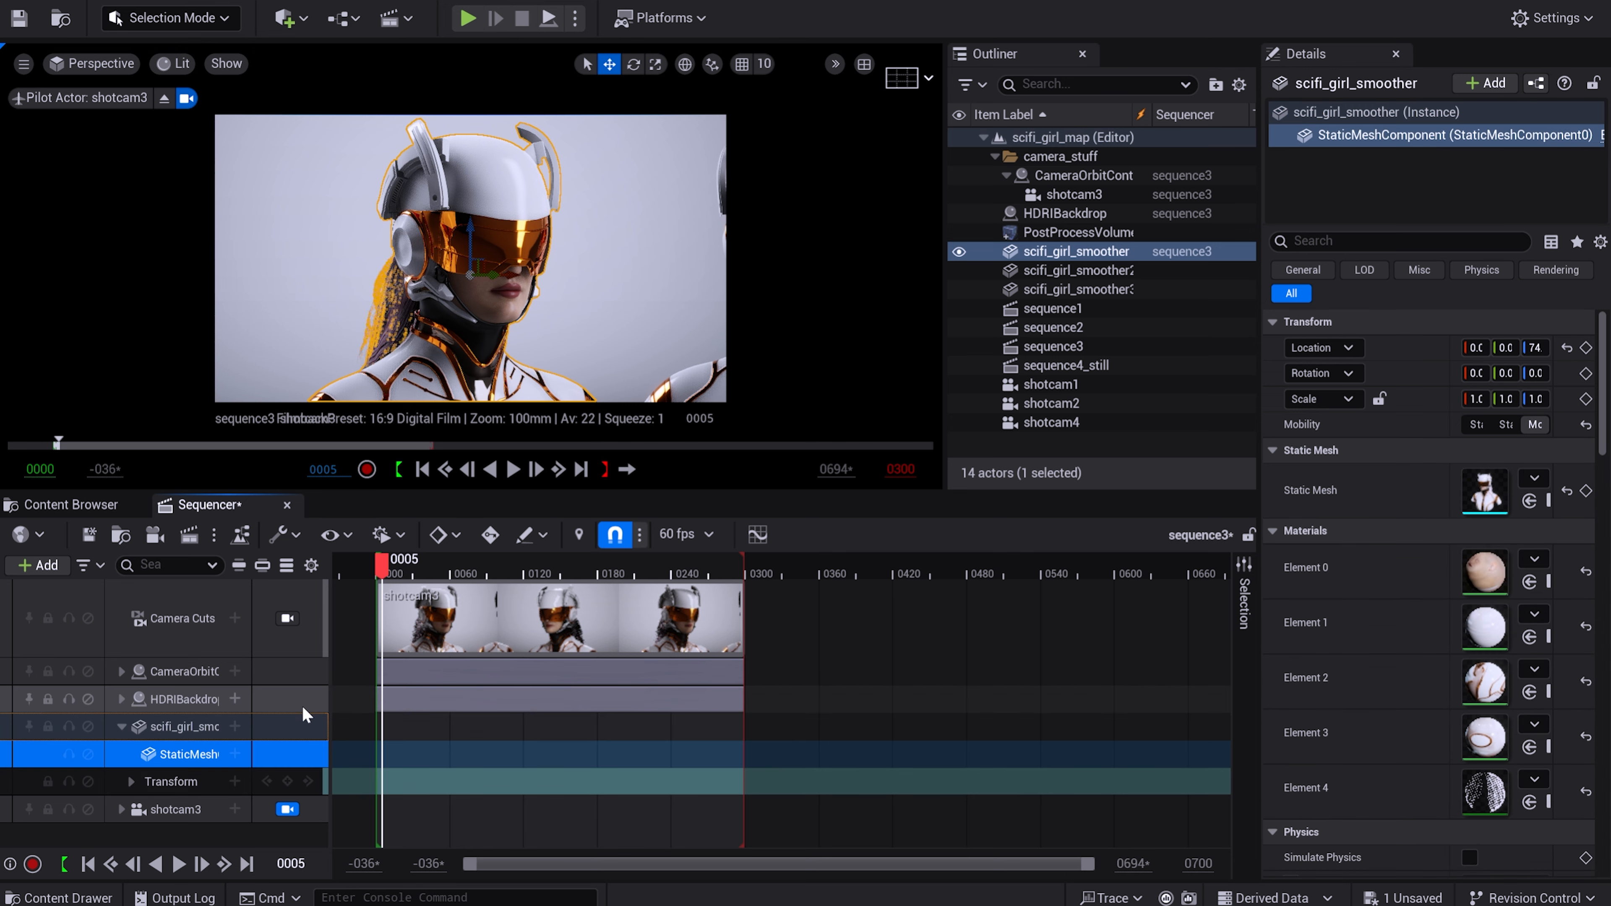
# Add the body_mtl material slot to the static mesh track, with texture sw as its animated parameter.
pyautogui.click(234, 754)
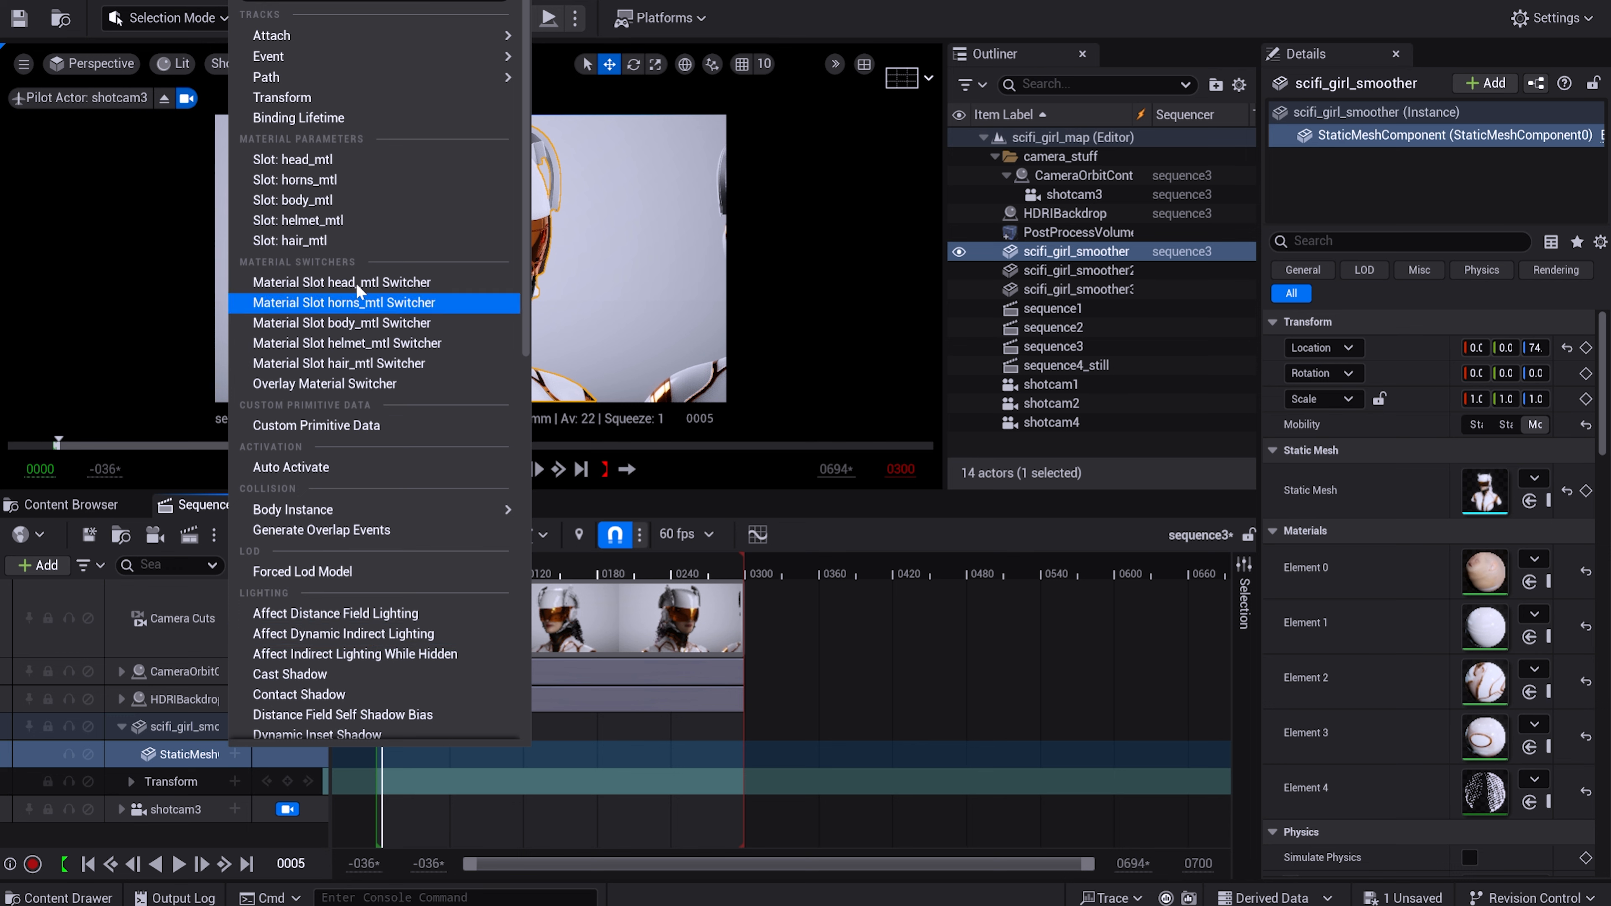
pyautogui.click(336, 199)
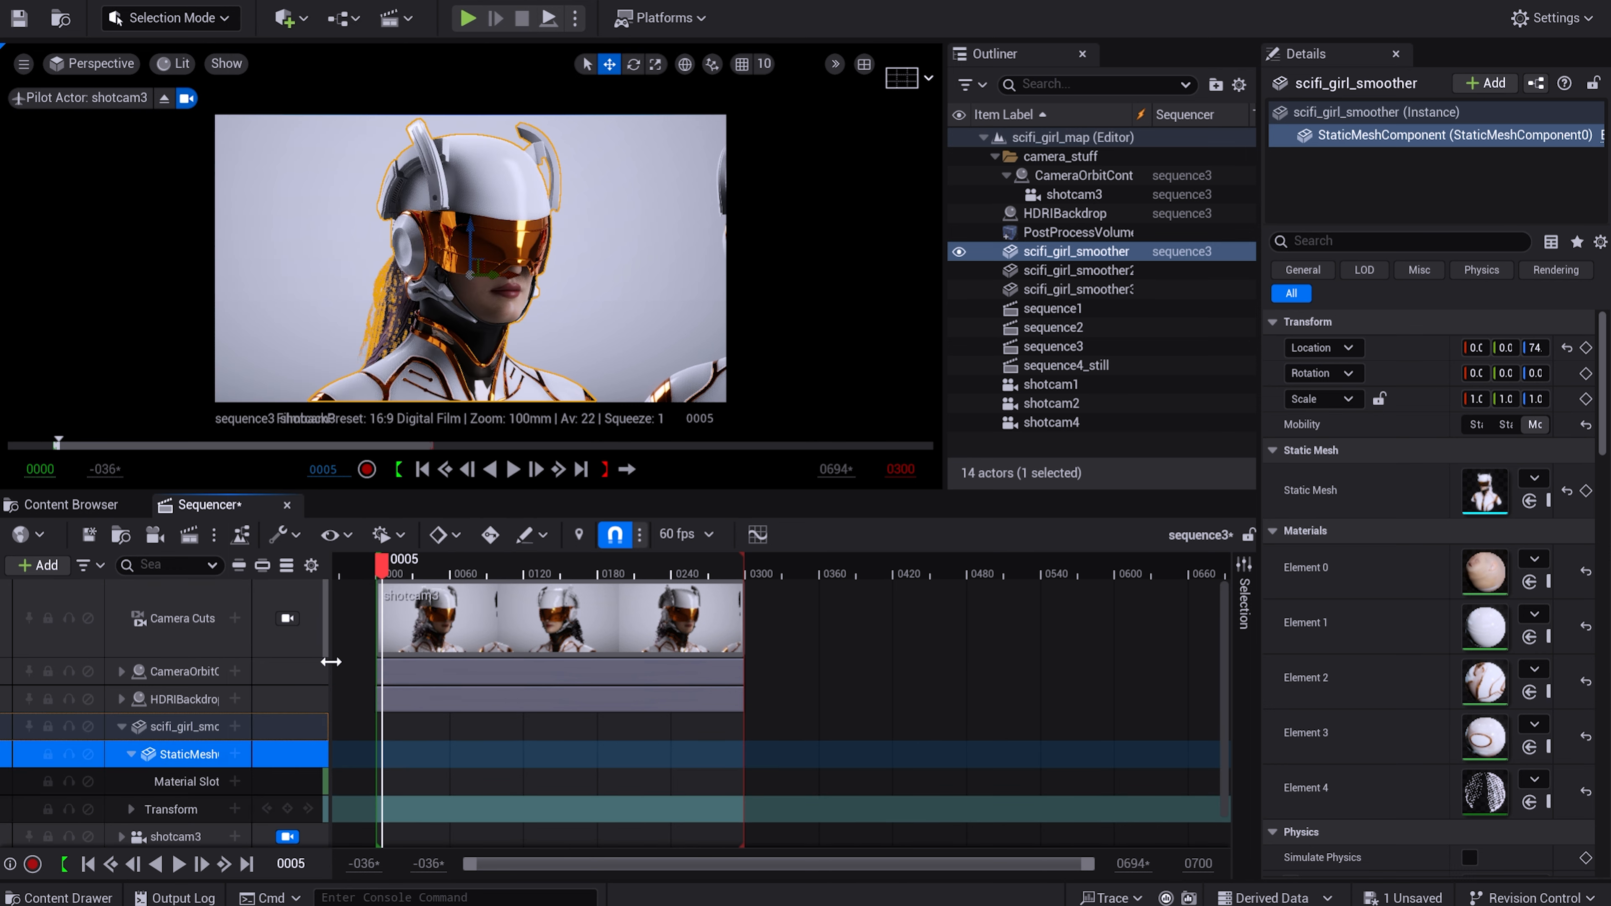
pyautogui.click(234, 781)
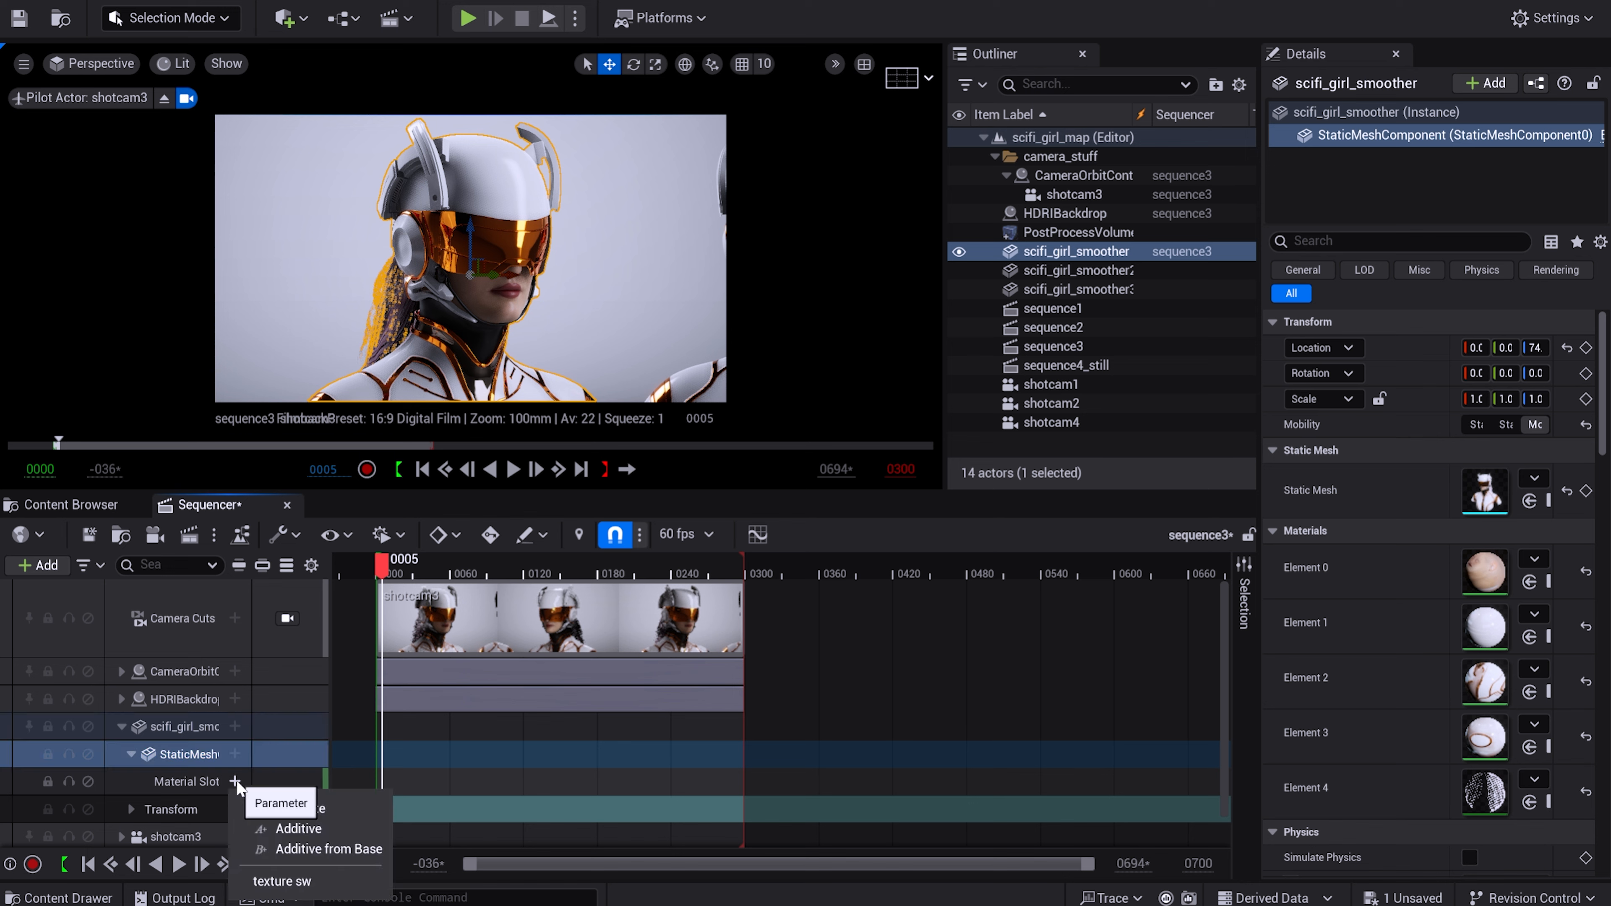
pyautogui.click(309, 880)
# Move the first texture sw key to frame 65 and key the parameter at 1 on frame 107.
pyautogui.moveTo(381, 781); pyautogui.dragTo(455, 781)
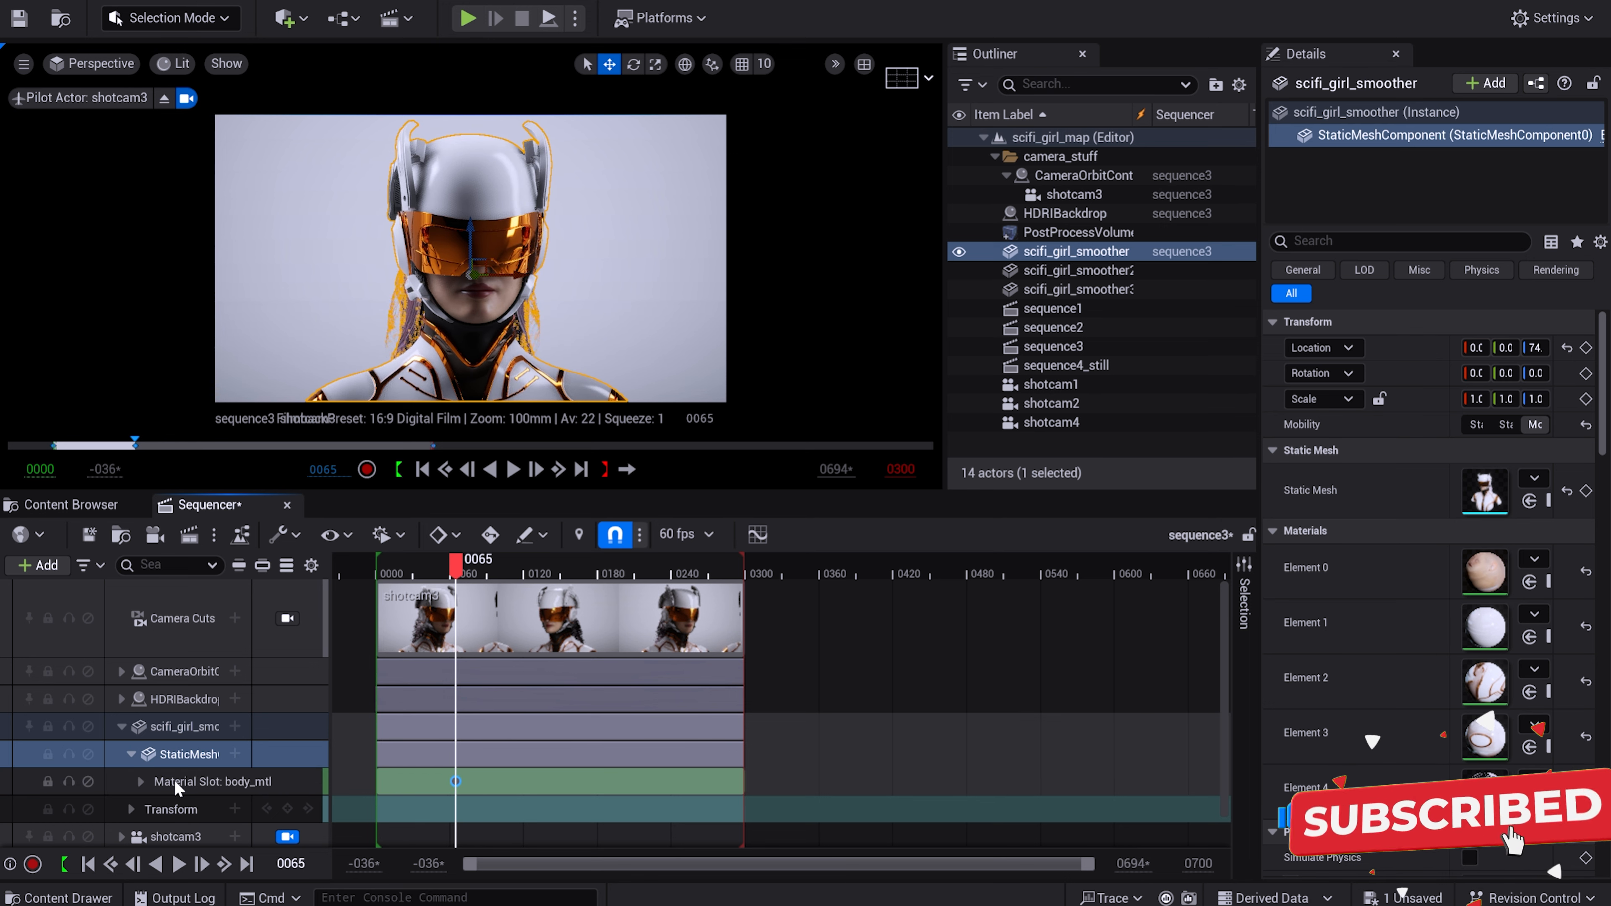
pyautogui.click(140, 781)
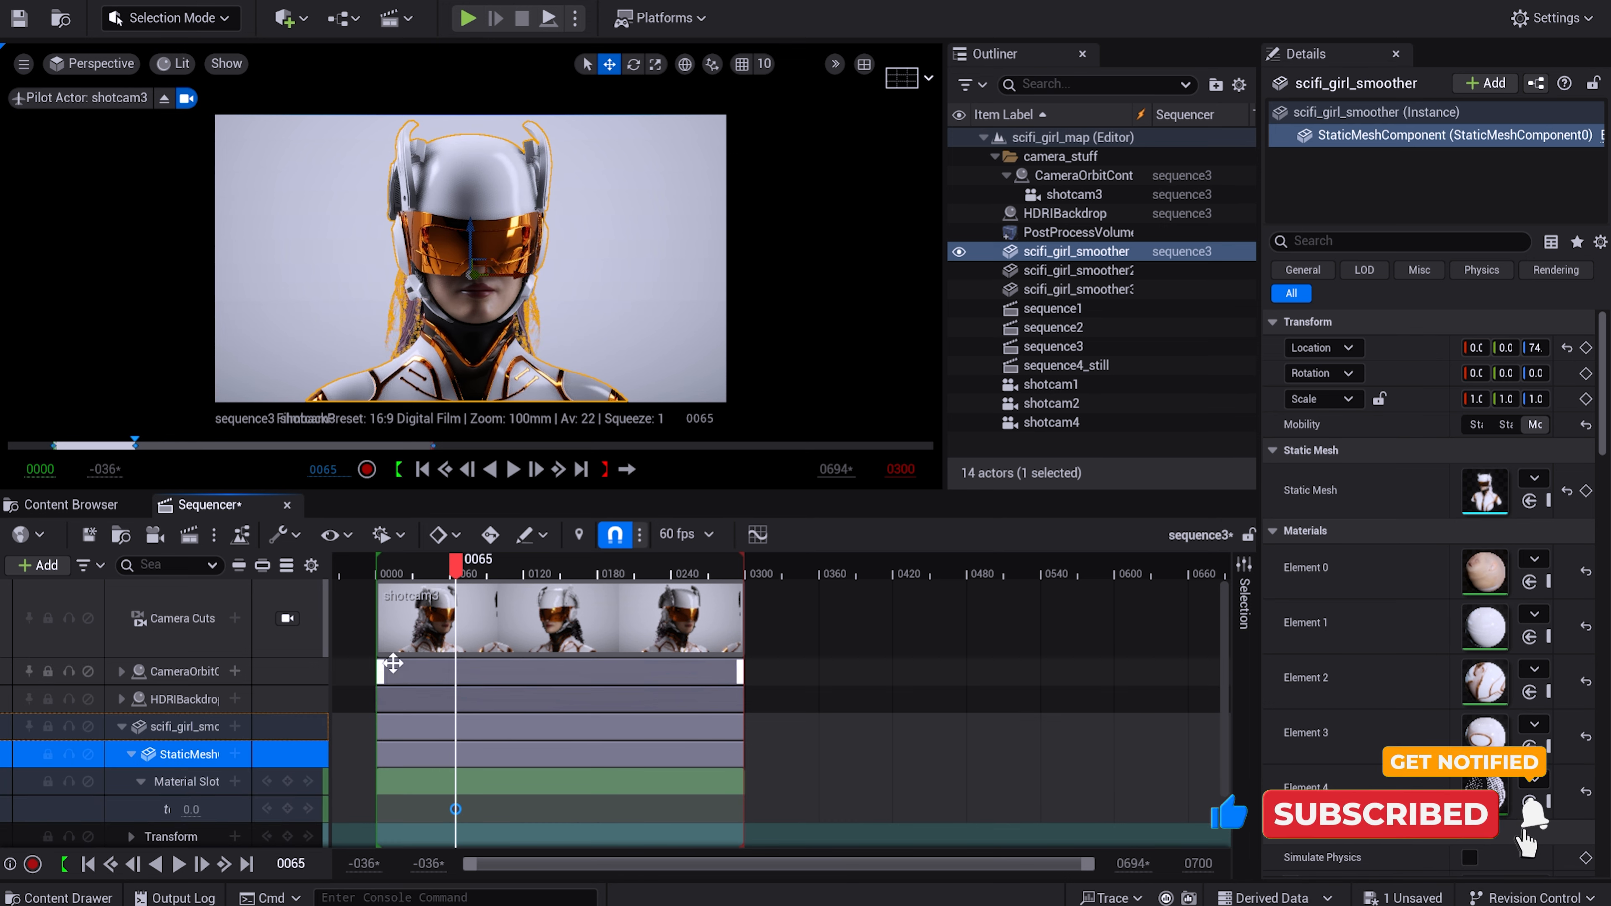
pyautogui.moveTo(457, 566); pyautogui.dragTo(508, 565)
pyautogui.click(200, 810)
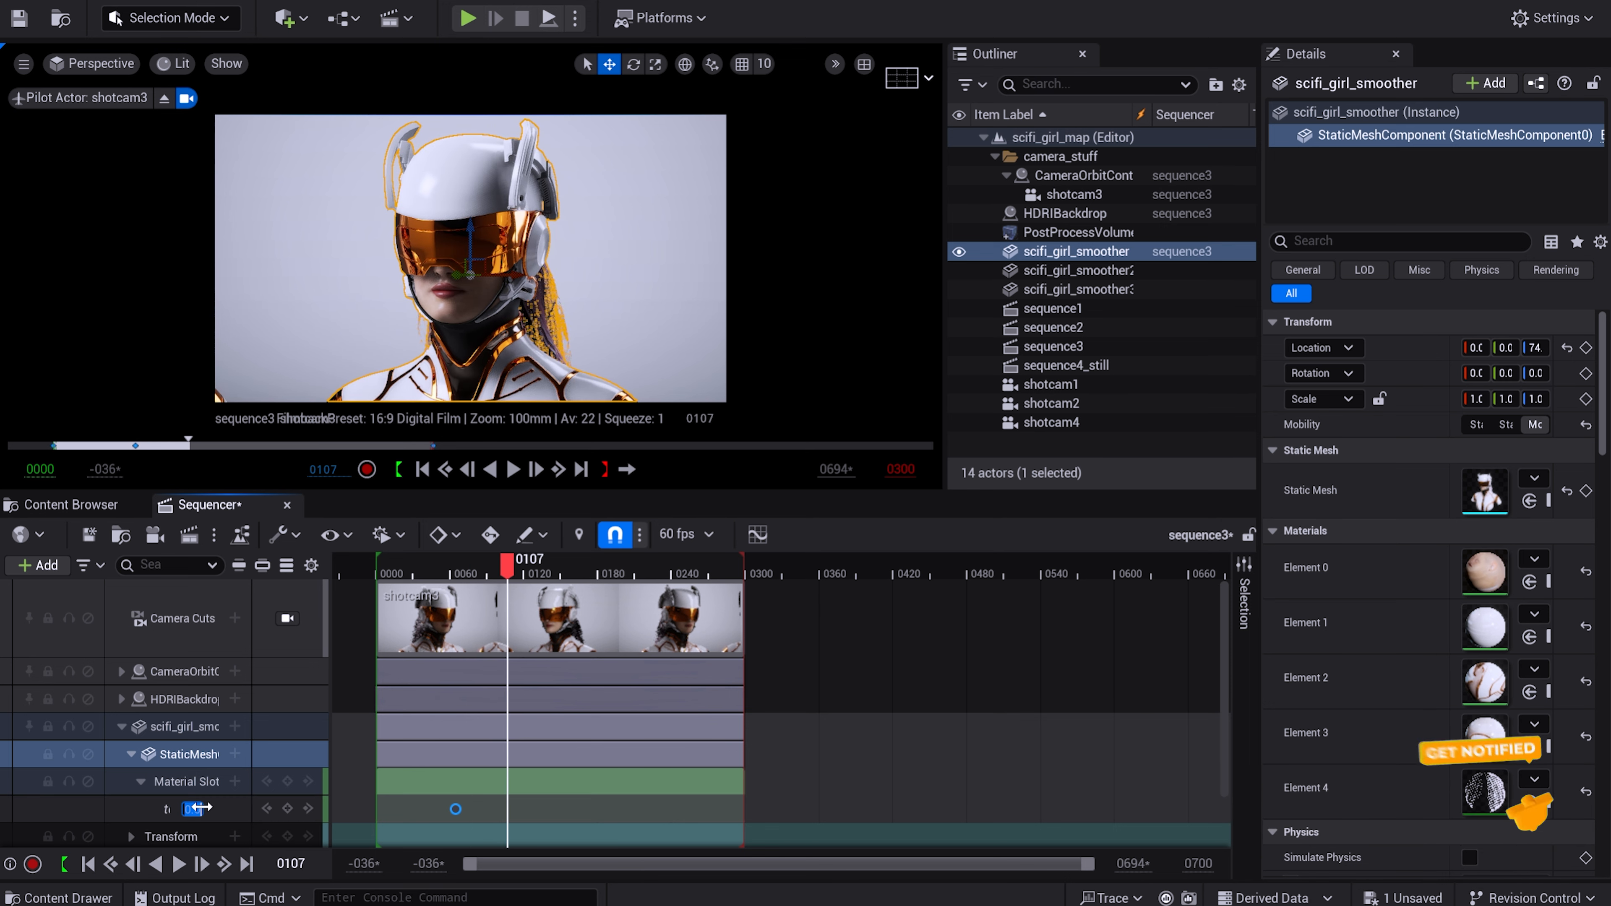
pyautogui.write('1')
pyautogui.press('Return')
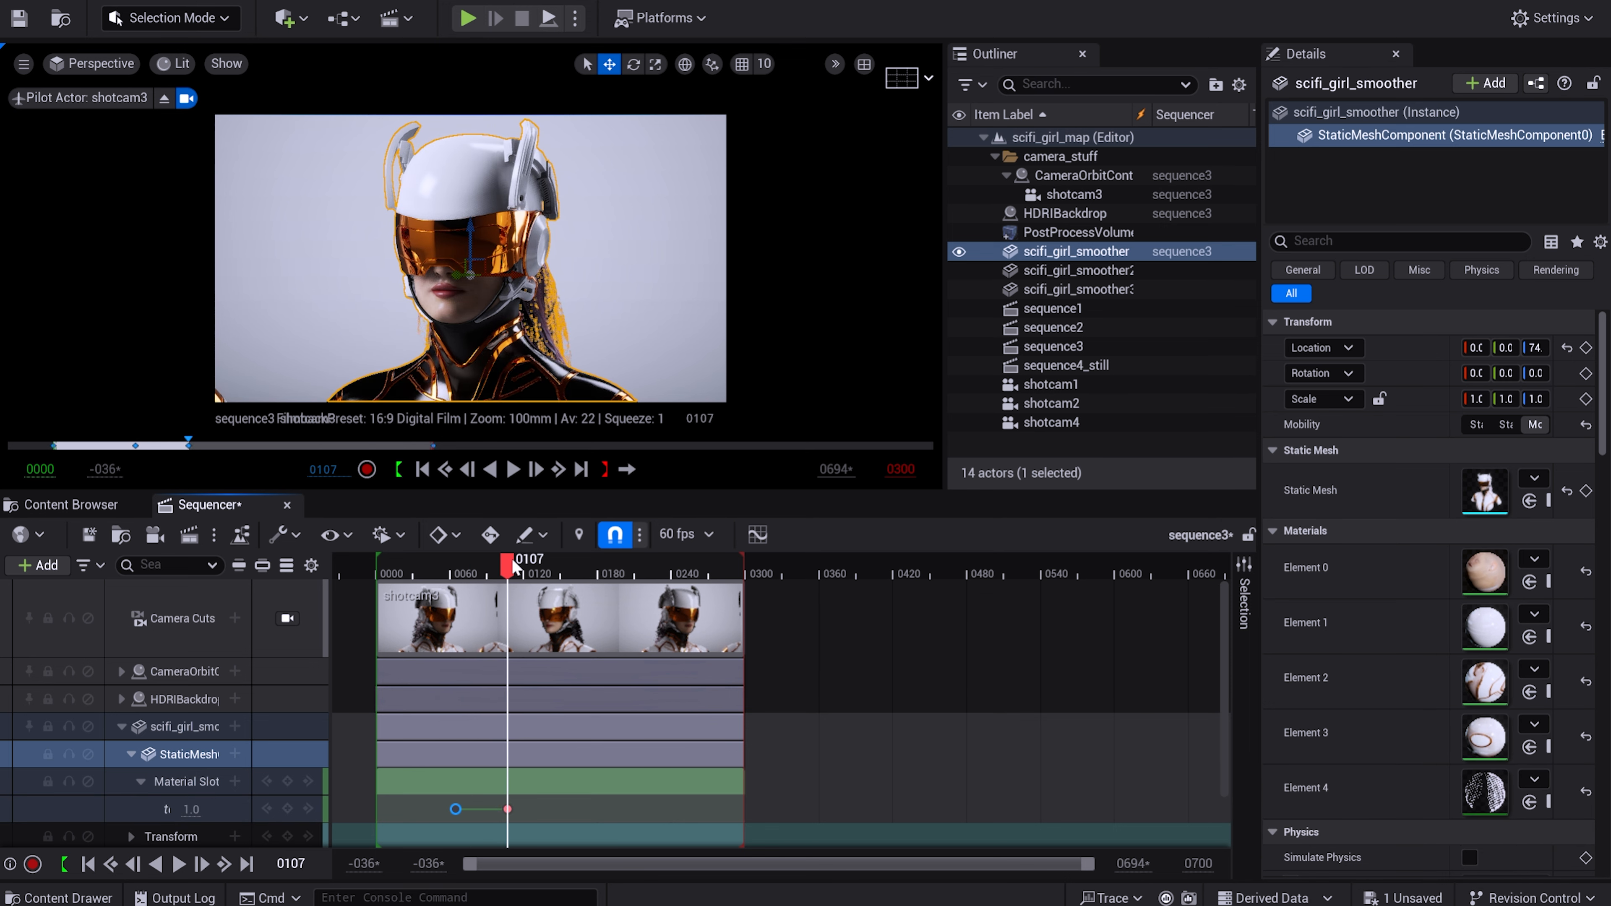
# Key texture sw at 0 on frame 150 and at 1 on frame 198.
pyautogui.moveTo(517, 567); pyautogui.dragTo(560, 566)
pyautogui.click(189, 809)
pyautogui.write('0')
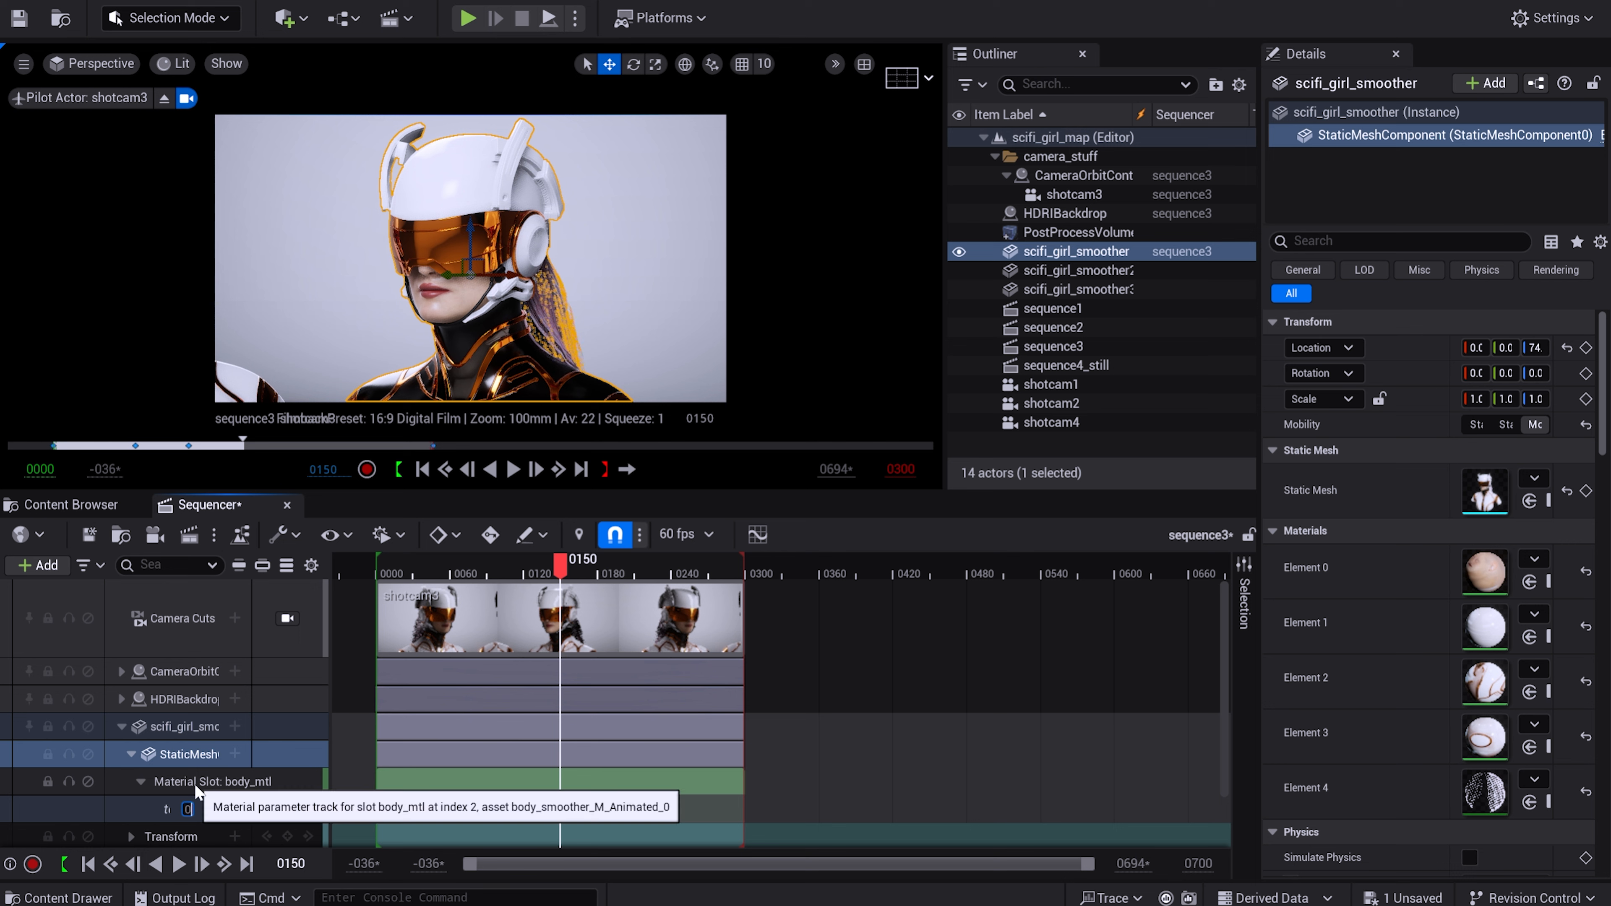
pyautogui.press('Return')
pyautogui.moveTo(561, 567); pyautogui.dragTo(619, 566)
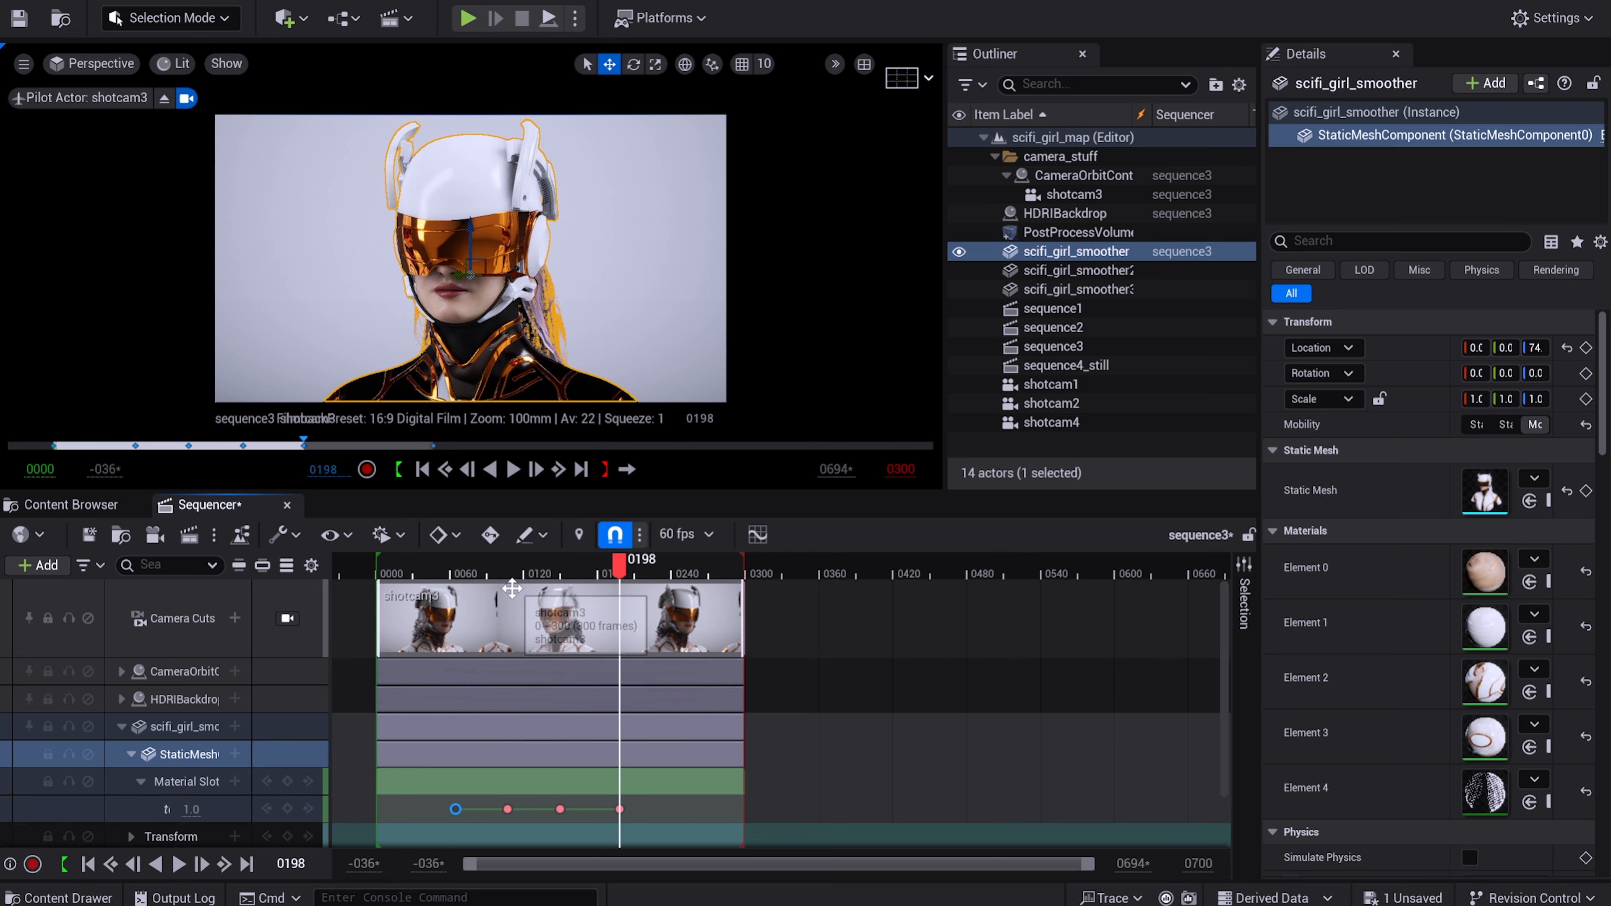
# Enlarge the viewport and scrub through sequence3 to preview the animated switch between the body textures.
pyautogui.moveTo(620, 567); pyautogui.dragTo(494, 572)
pyautogui.moveTo(489, 493); pyautogui.dragTo(468, 697)
pyautogui.moveTo(494, 775); pyautogui.dragTo(387, 771)
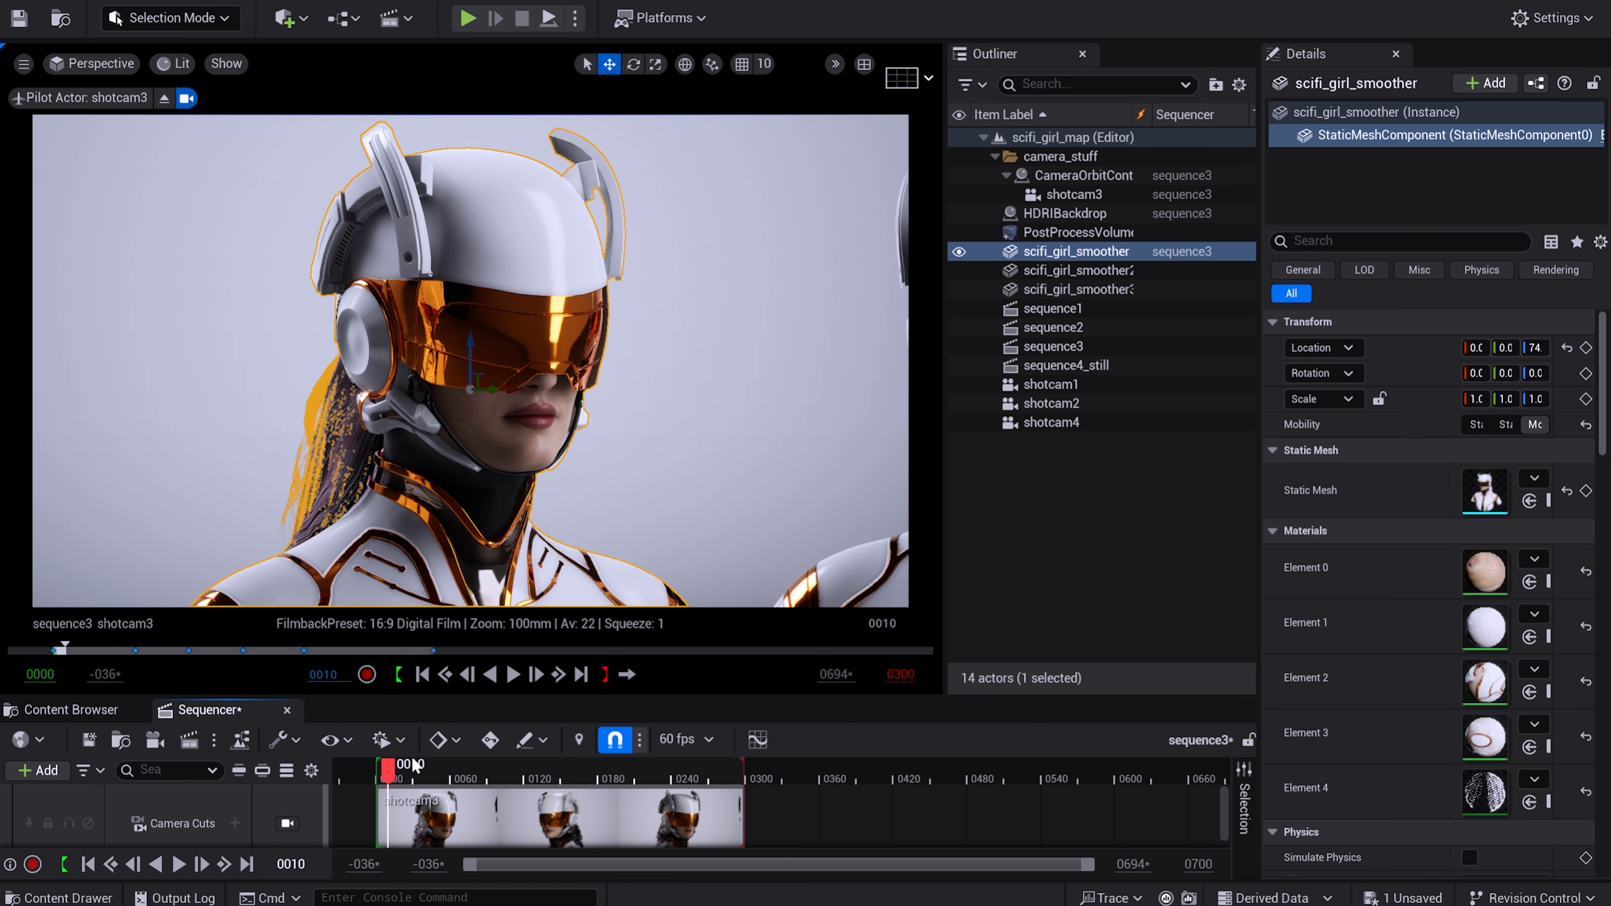
pyautogui.moveTo(389, 774); pyautogui.dragTo(647, 773)
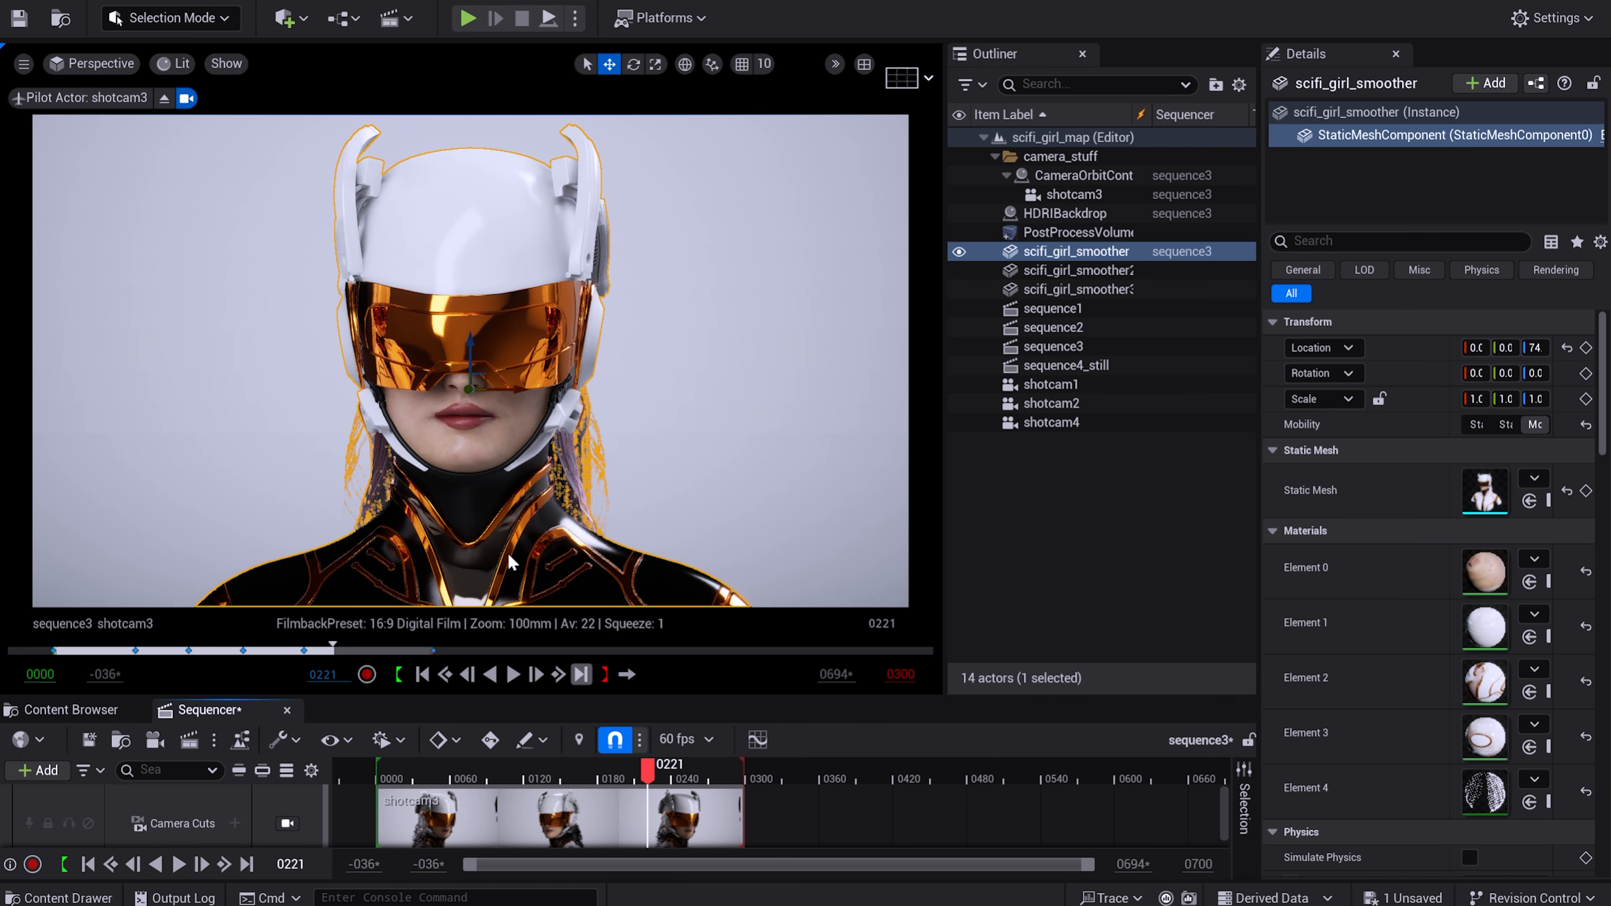
# Look through shotcam1 and scrub sequence3 to check the texture switch across all three busts.
pyautogui.click(104, 64)
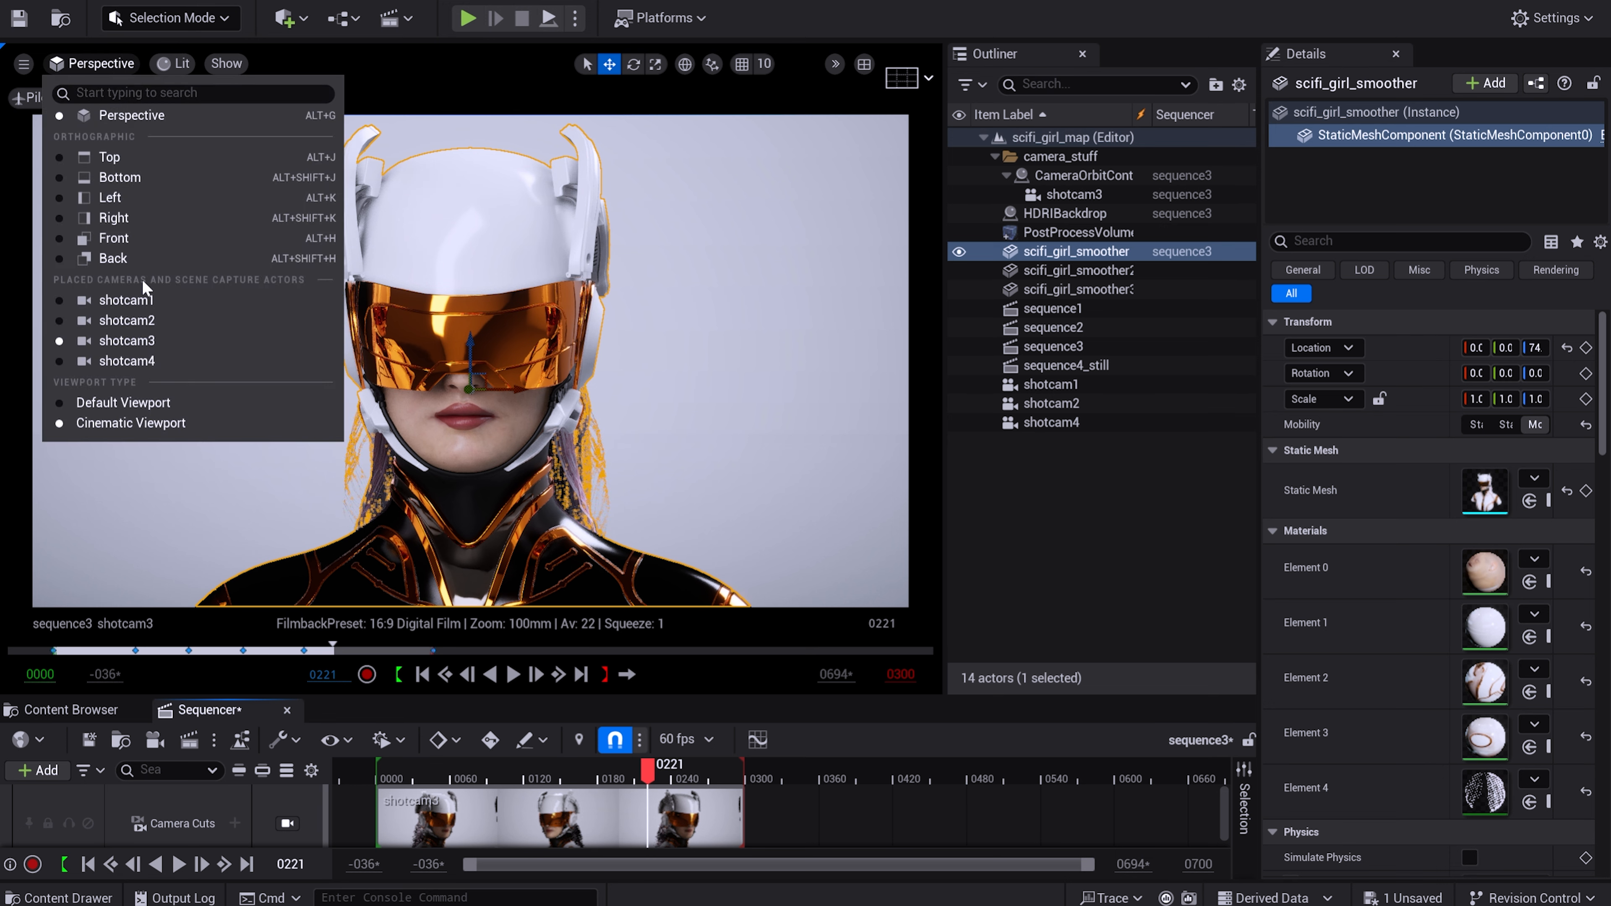
pyautogui.click(127, 300)
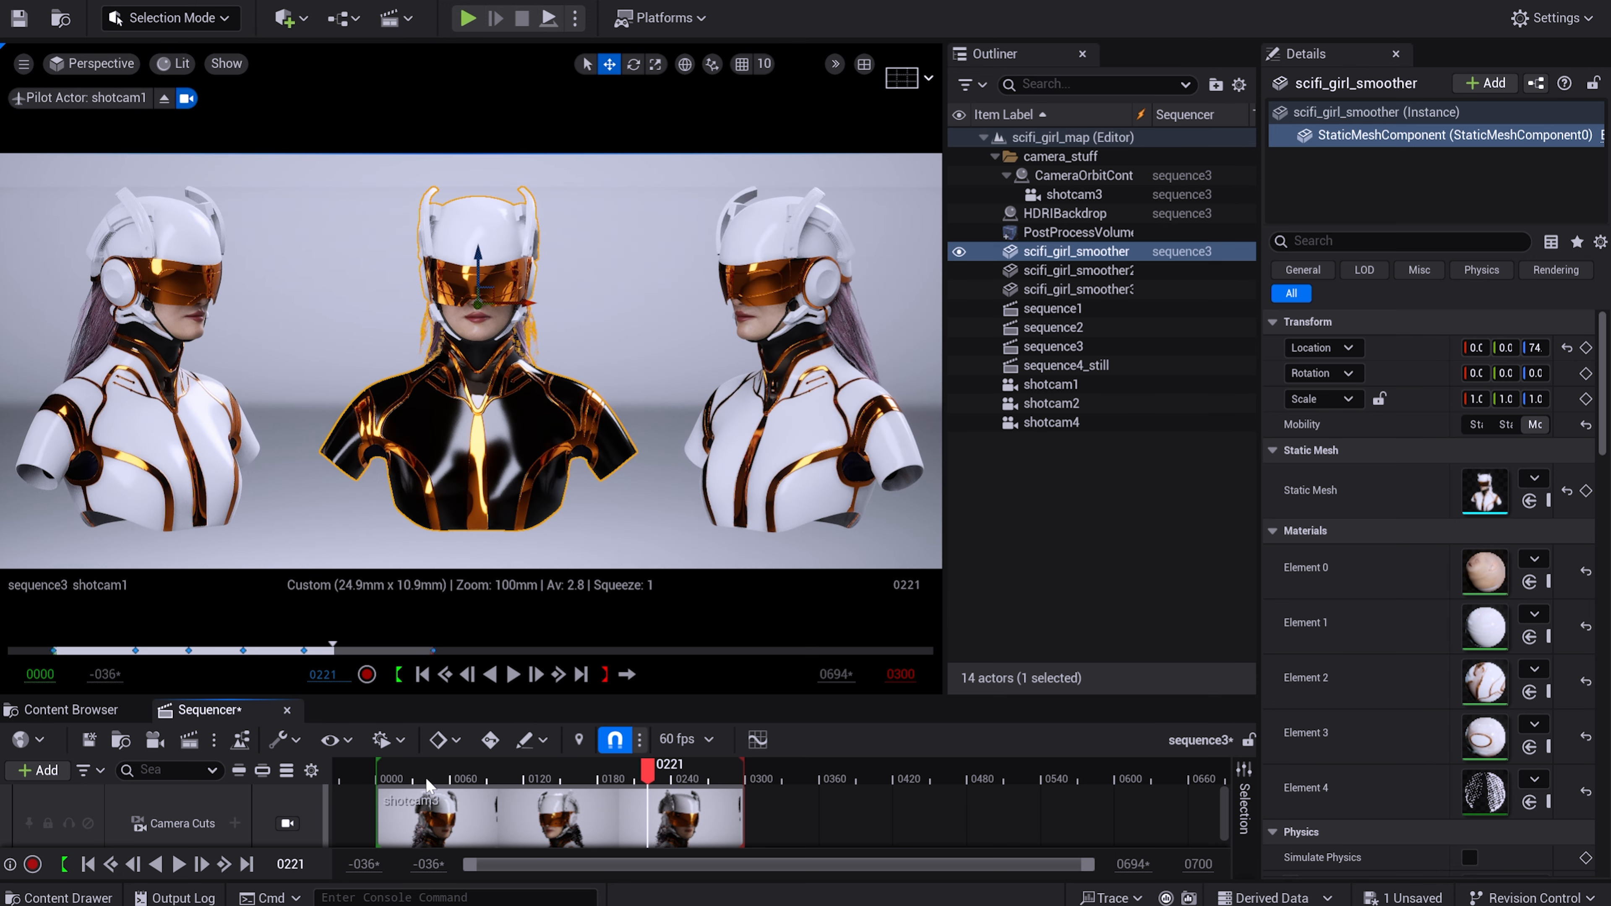
pyautogui.moveTo(653, 777); pyautogui.dragTo(382, 777)
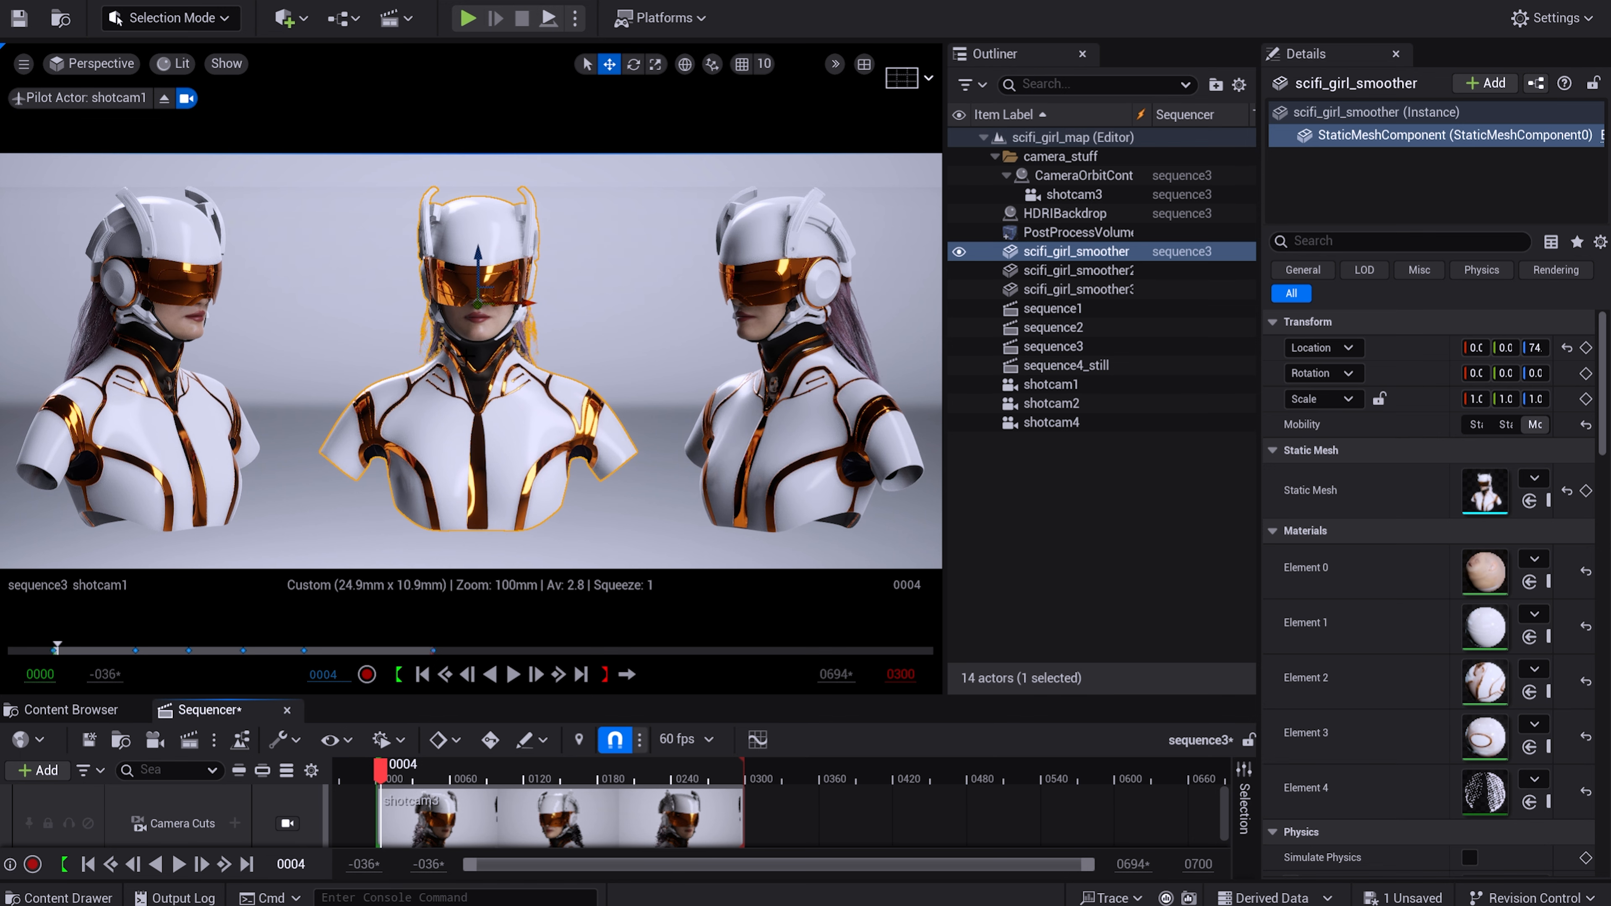
pyautogui.moveTo(397, 768); pyautogui.dragTo(435, 768)
# Open the body_smoother_M material from mesh_and_textures and delete the texture sw parameter node from its graph.
pyautogui.moveTo(526, 697); pyautogui.dragTo(562, 472)
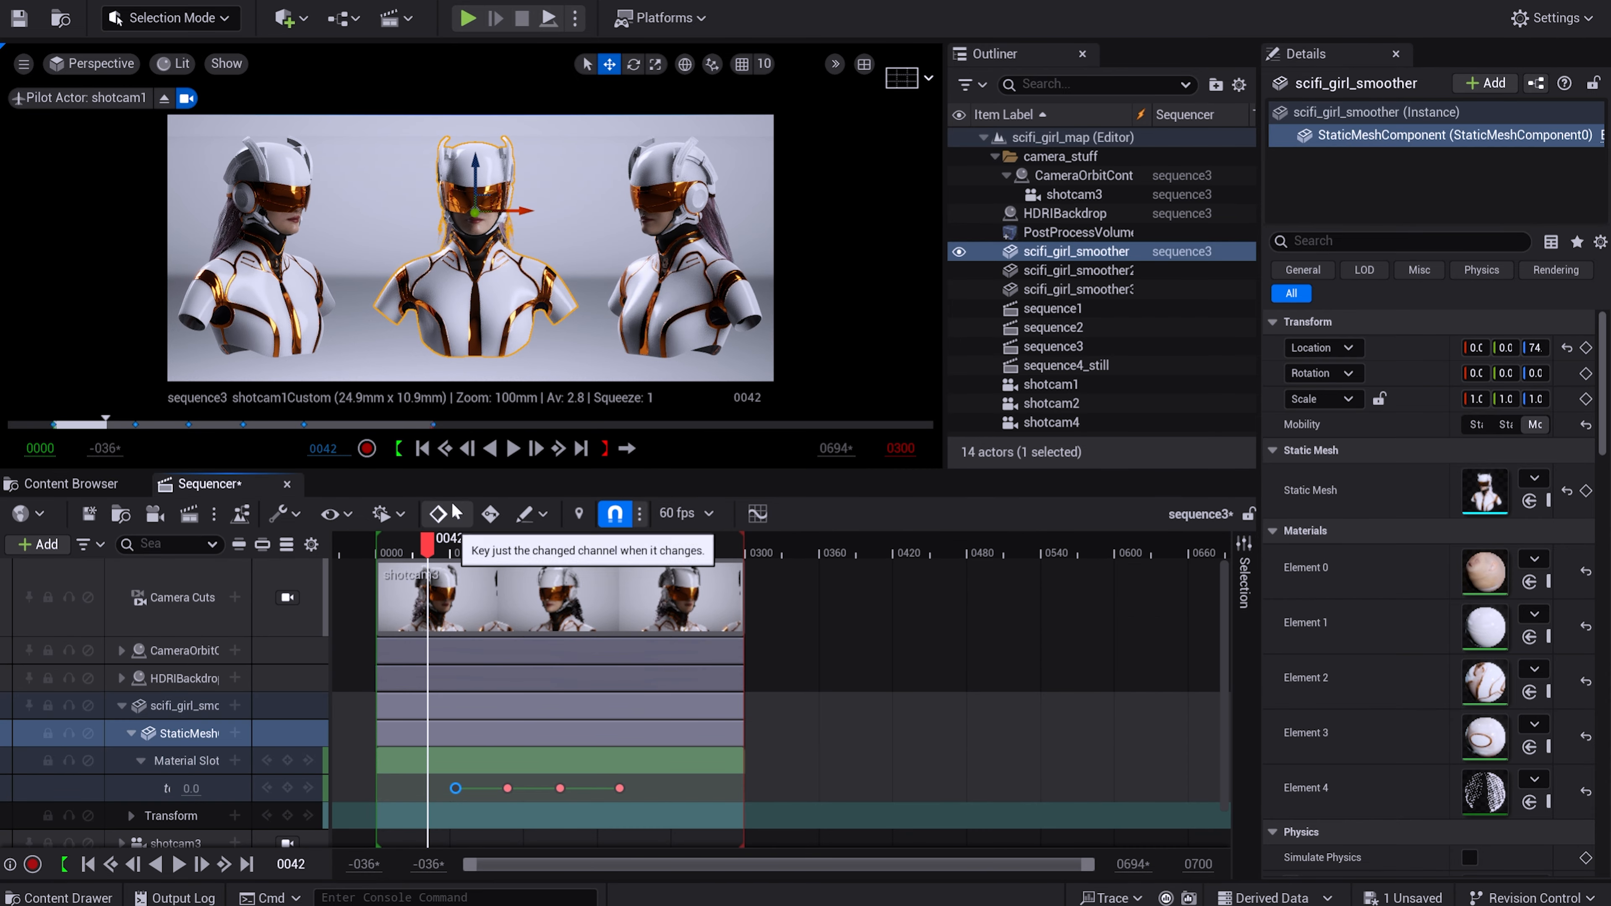
pyautogui.click(80, 489)
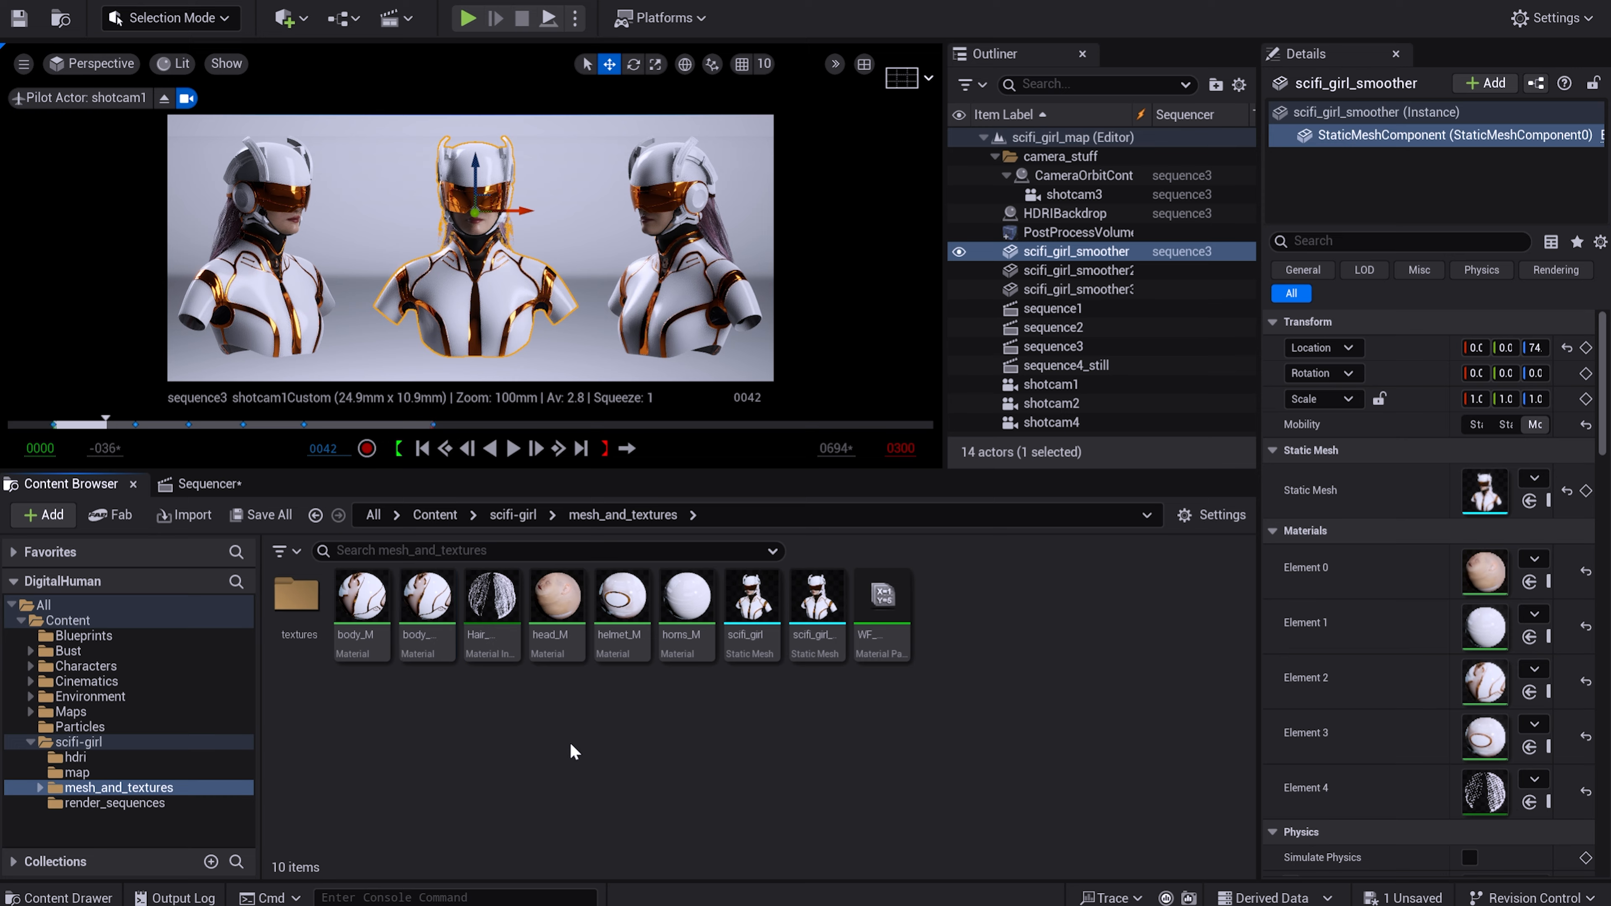
pyautogui.doubleClick(416, 613)
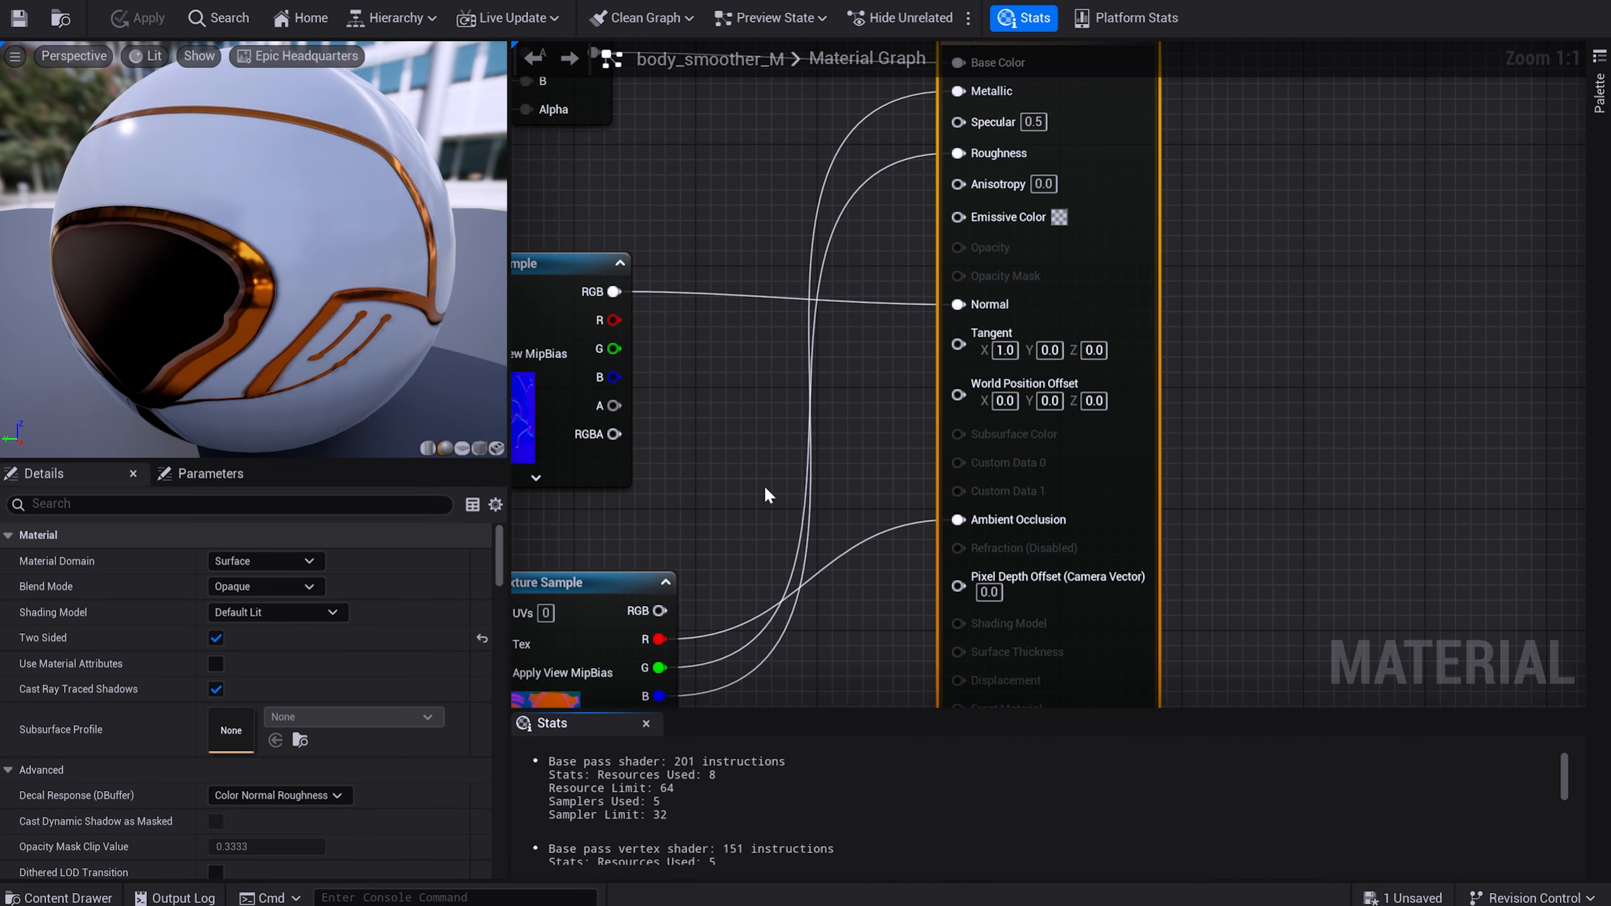
pyautogui.scroll(-2, 764, 425)
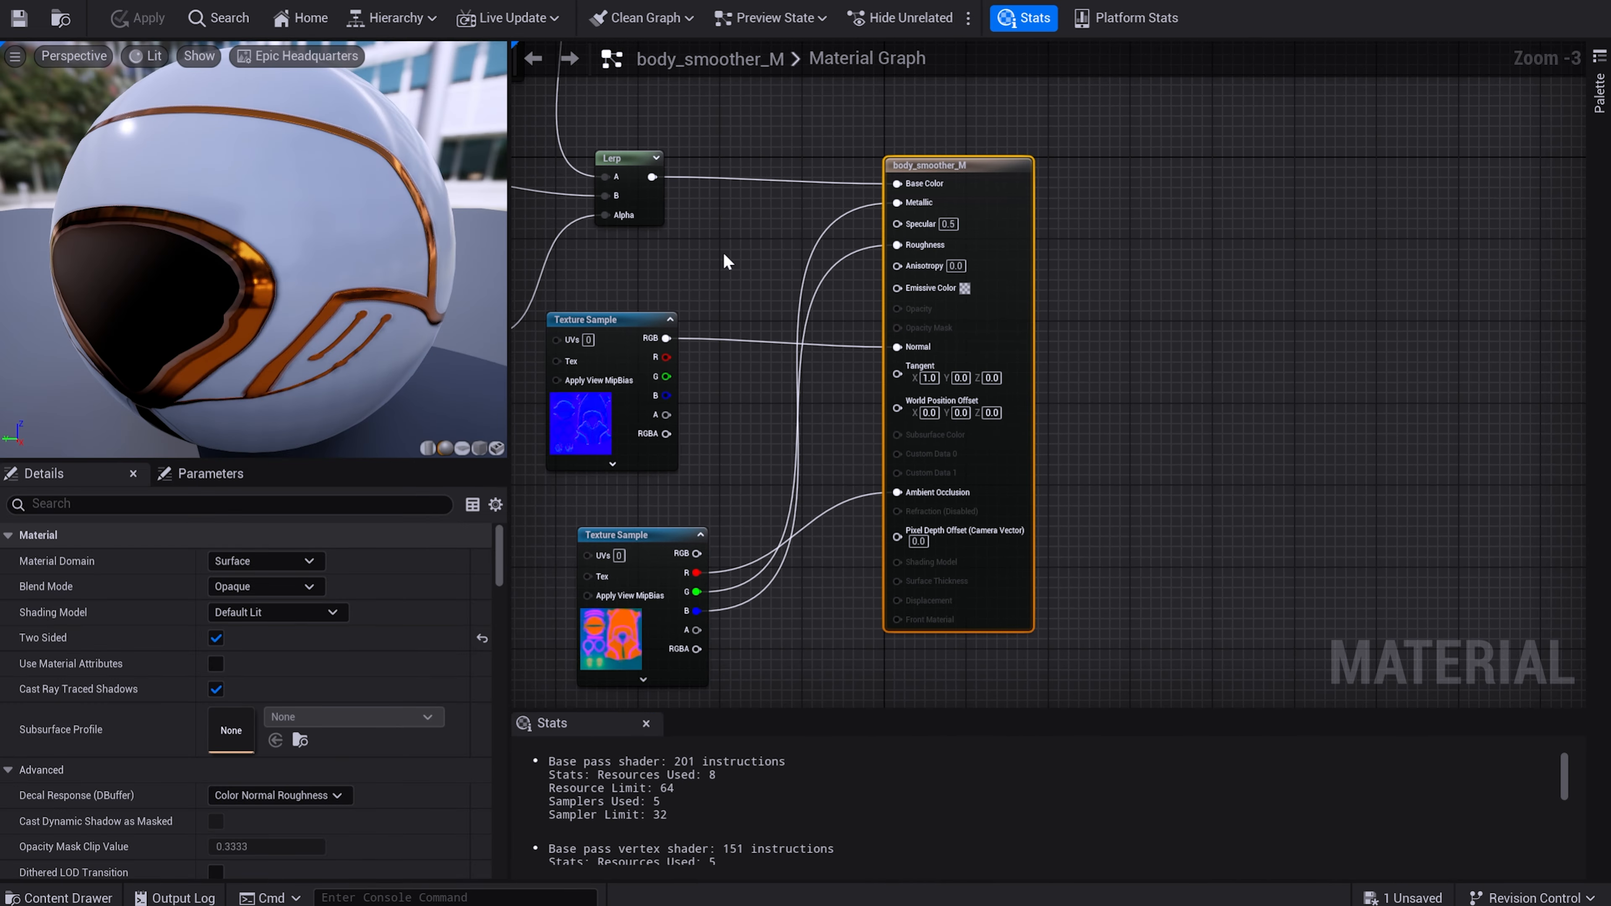
pyautogui.scroll(2, 722, 250)
pyautogui.scroll(-4, 711, 248)
pyautogui.moveTo(666, 205); pyautogui.dragTo(962, 416, button='right')
pyautogui.click(752, 483)
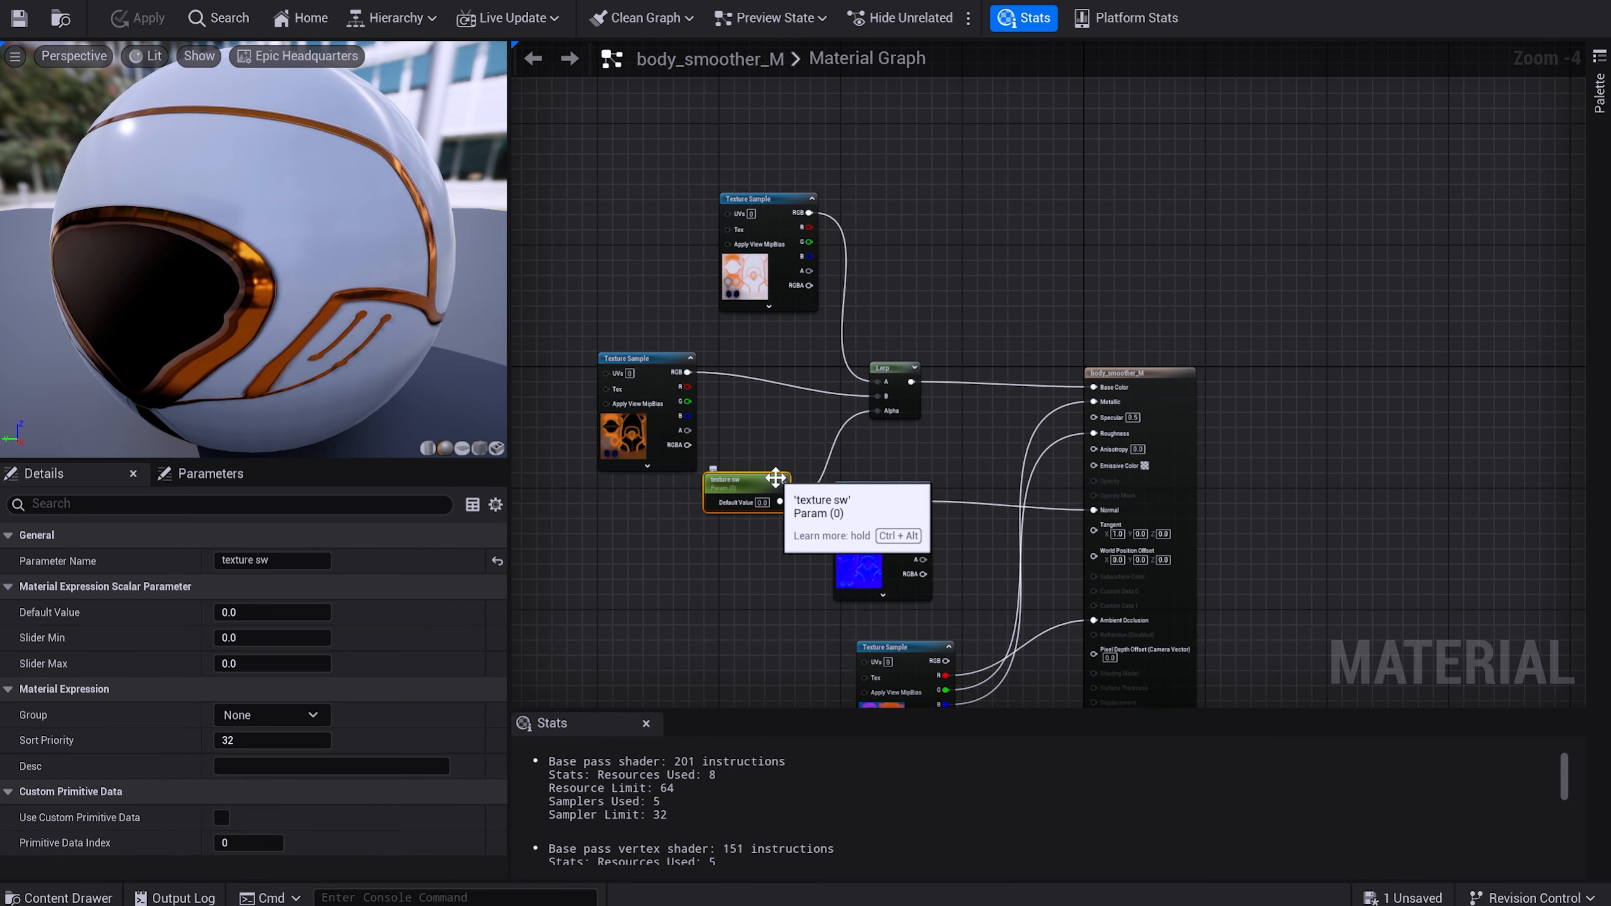
pyautogui.press('Delete')
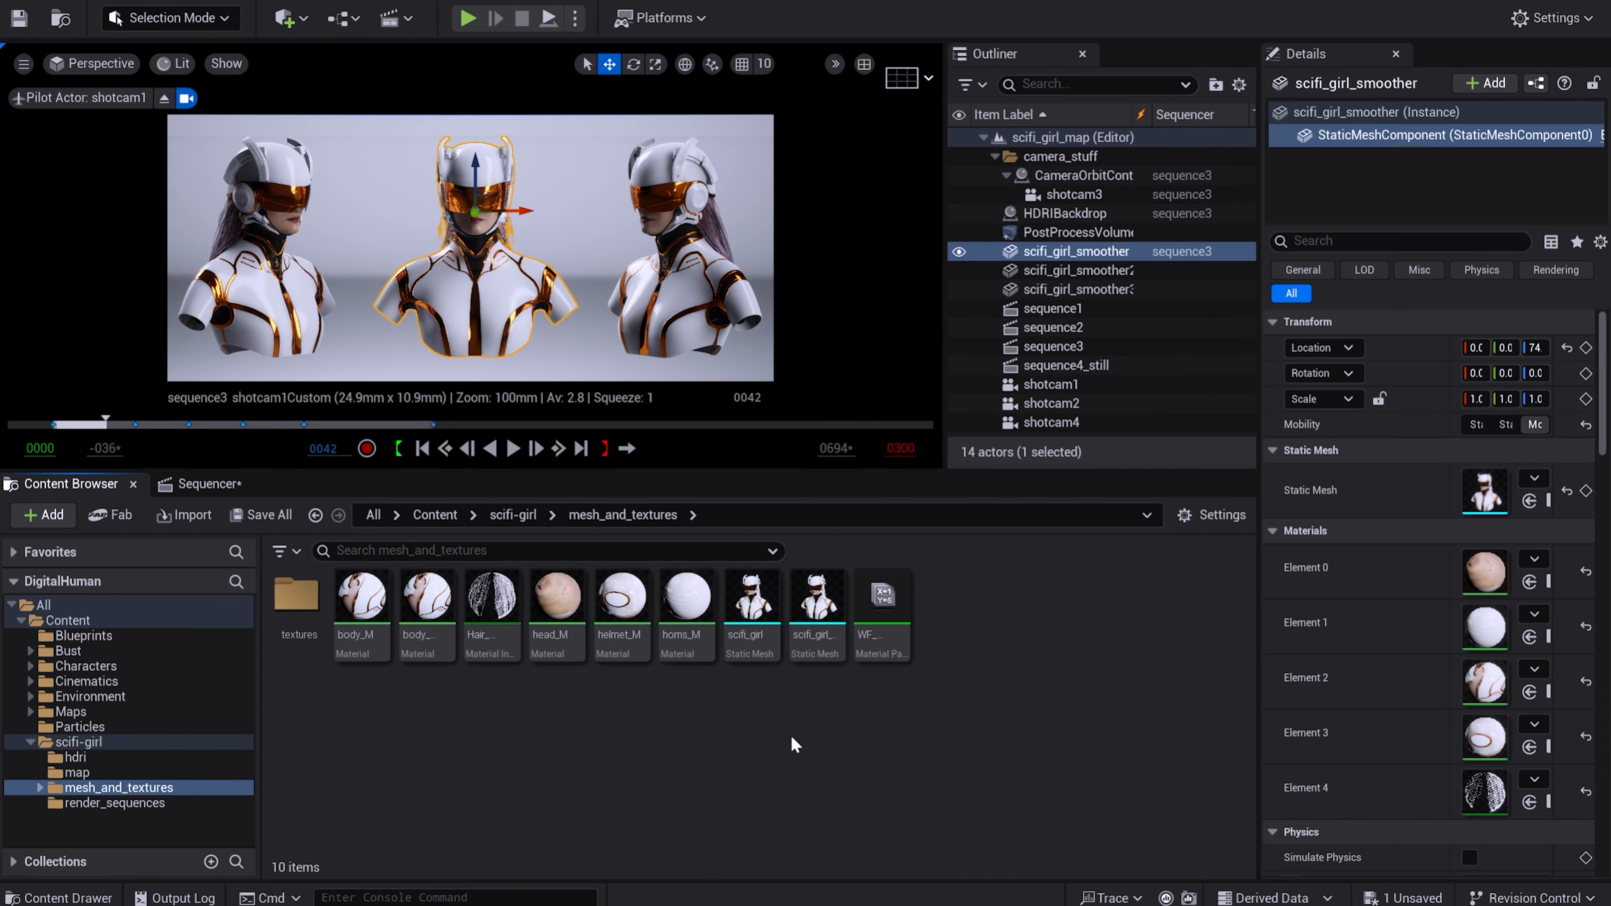
# Create a Material Parameter Collection named TSW in the mesh_and_textures folder.
pyautogui.rightClick(688, 735)
pyautogui.moveTo(794, 716)
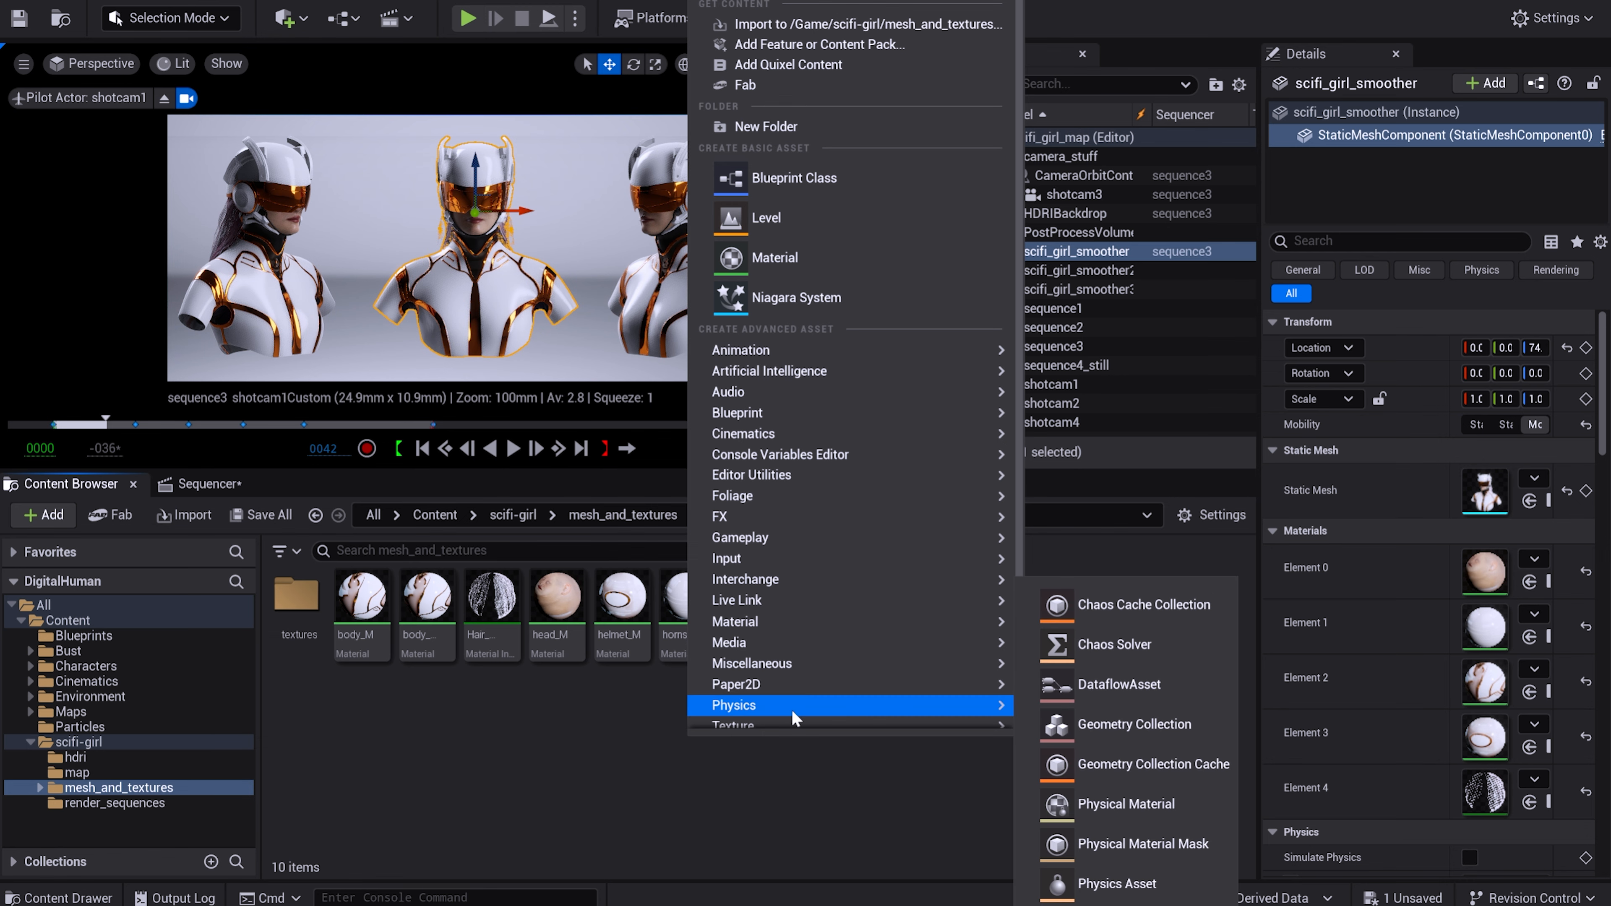
pyautogui.moveTo(769, 625)
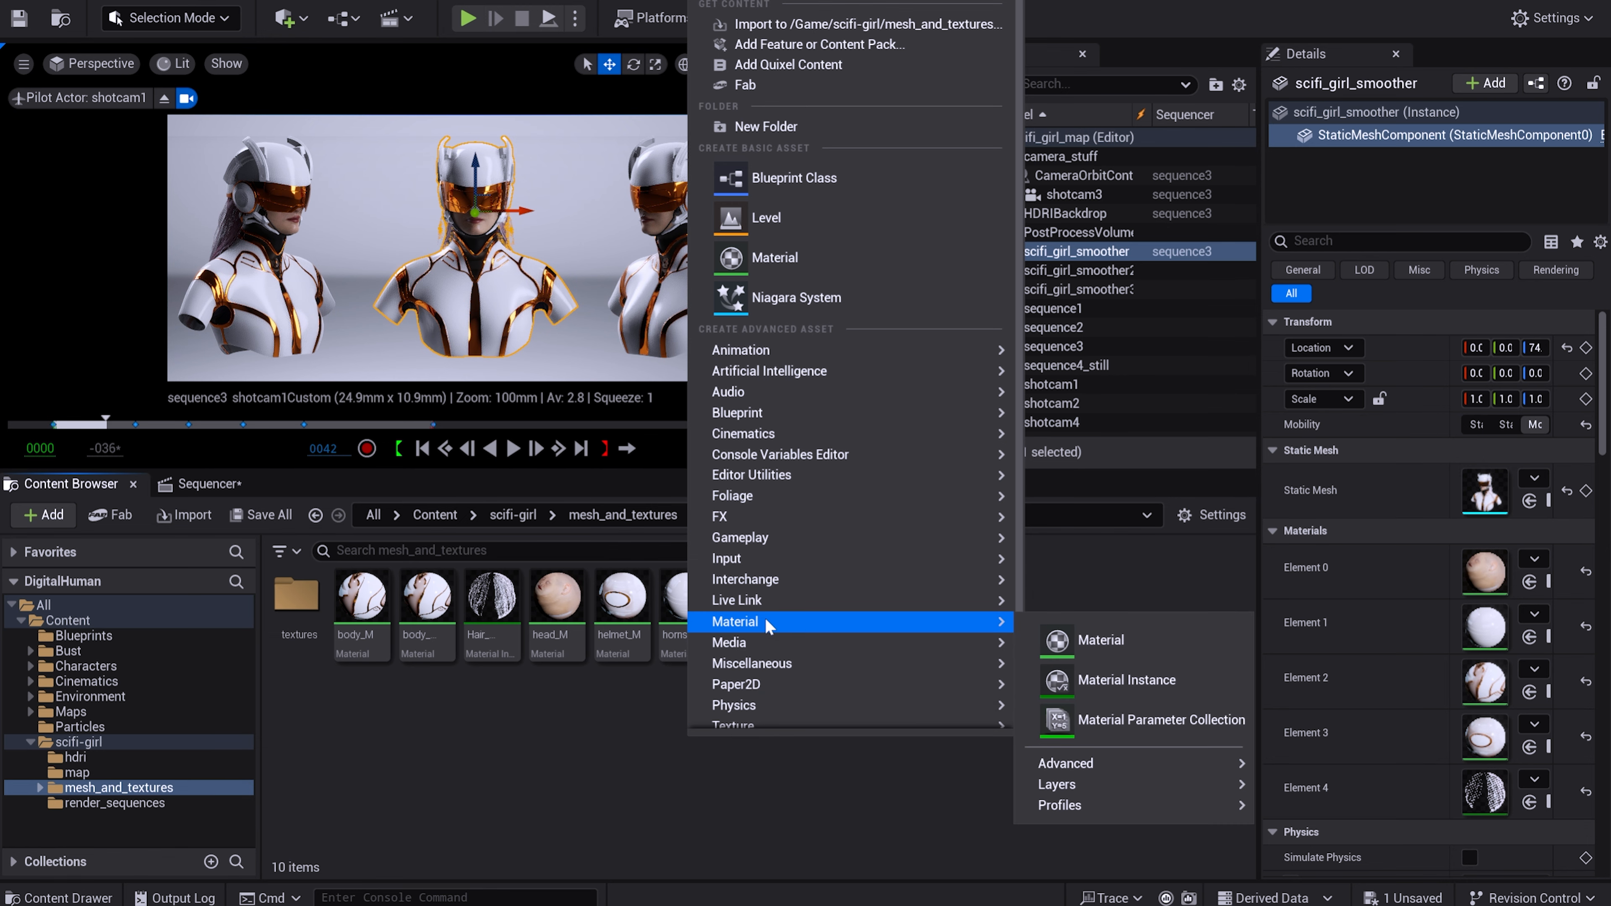
pyautogui.click(1126, 722)
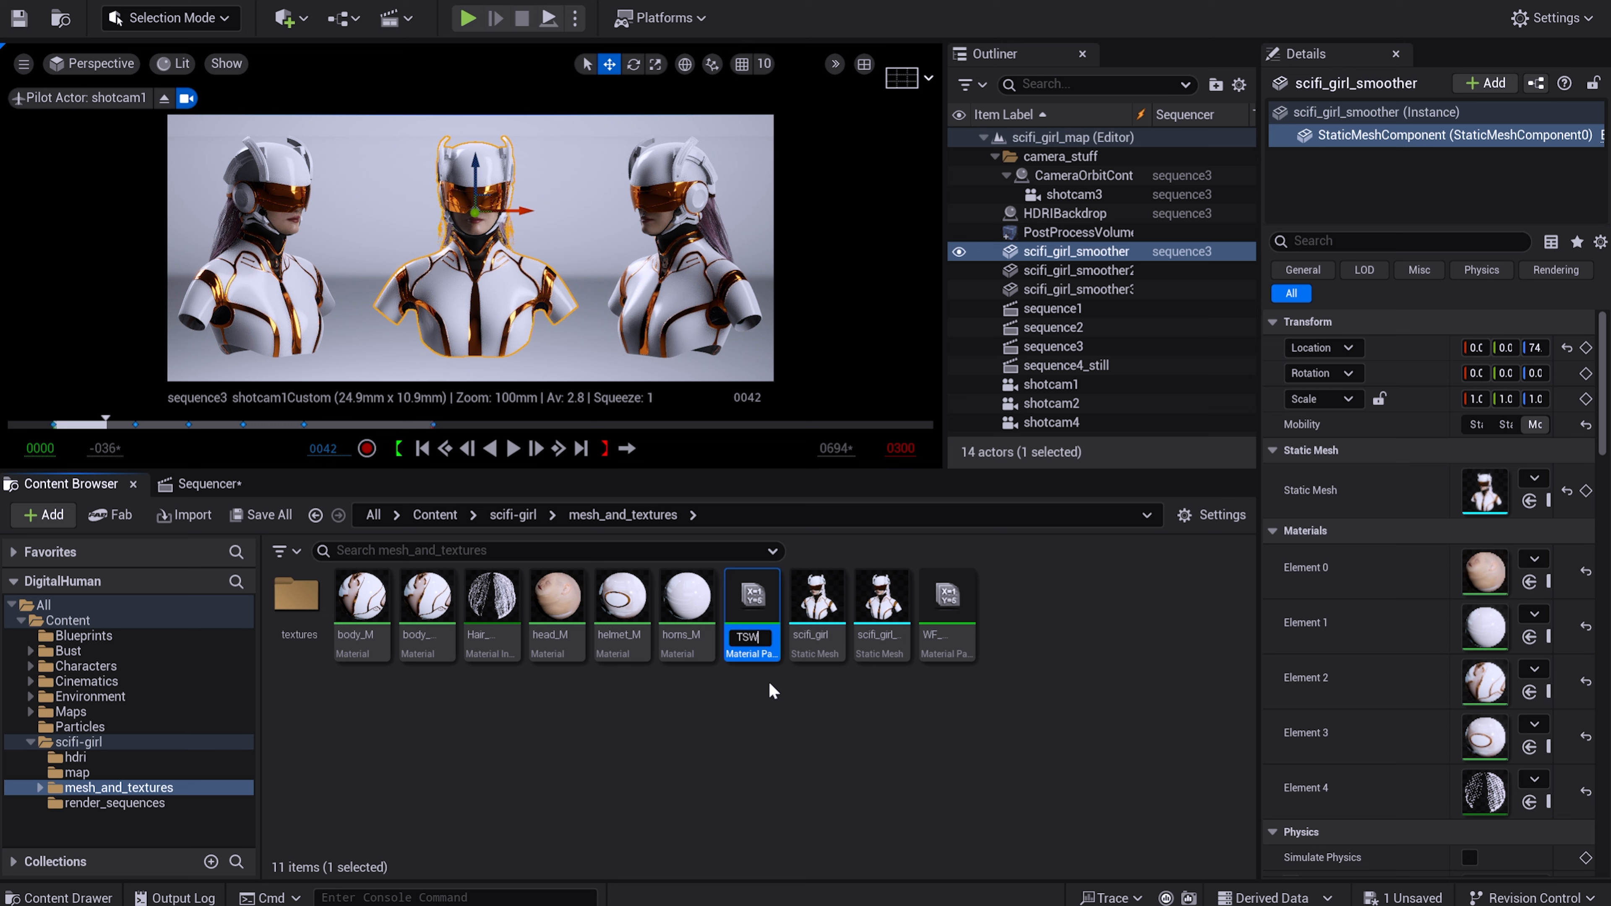
pyautogui.press('Return')
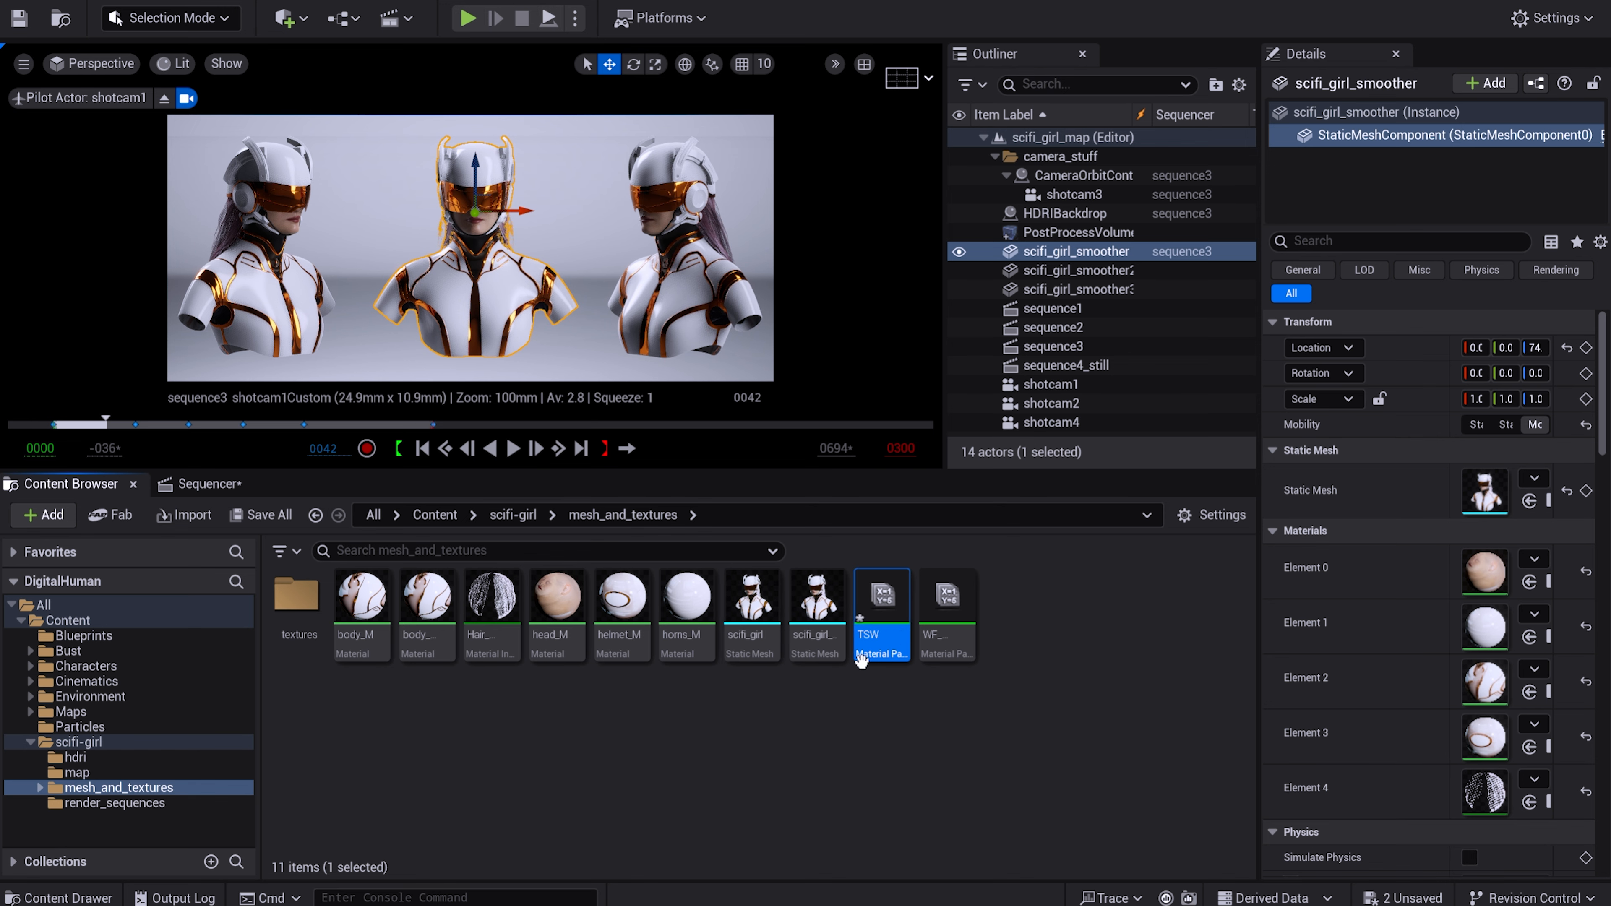
# Add a scalar parameter named switcher to the TSW parameter collection.
pyautogui.doubleClick(880, 609)
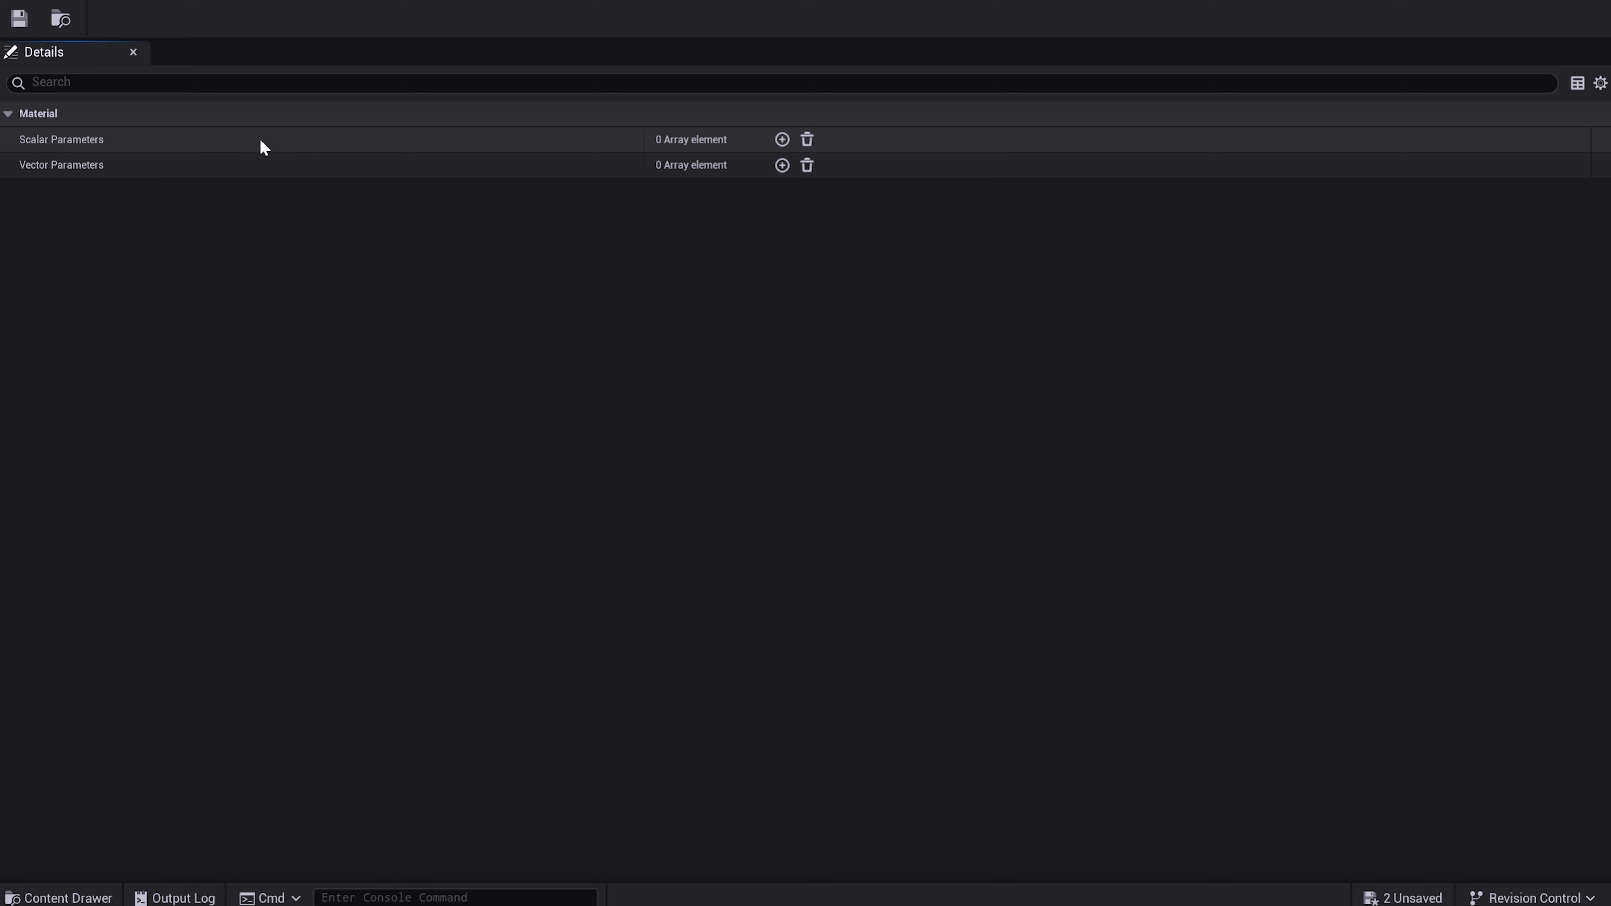
pyautogui.click(782, 140)
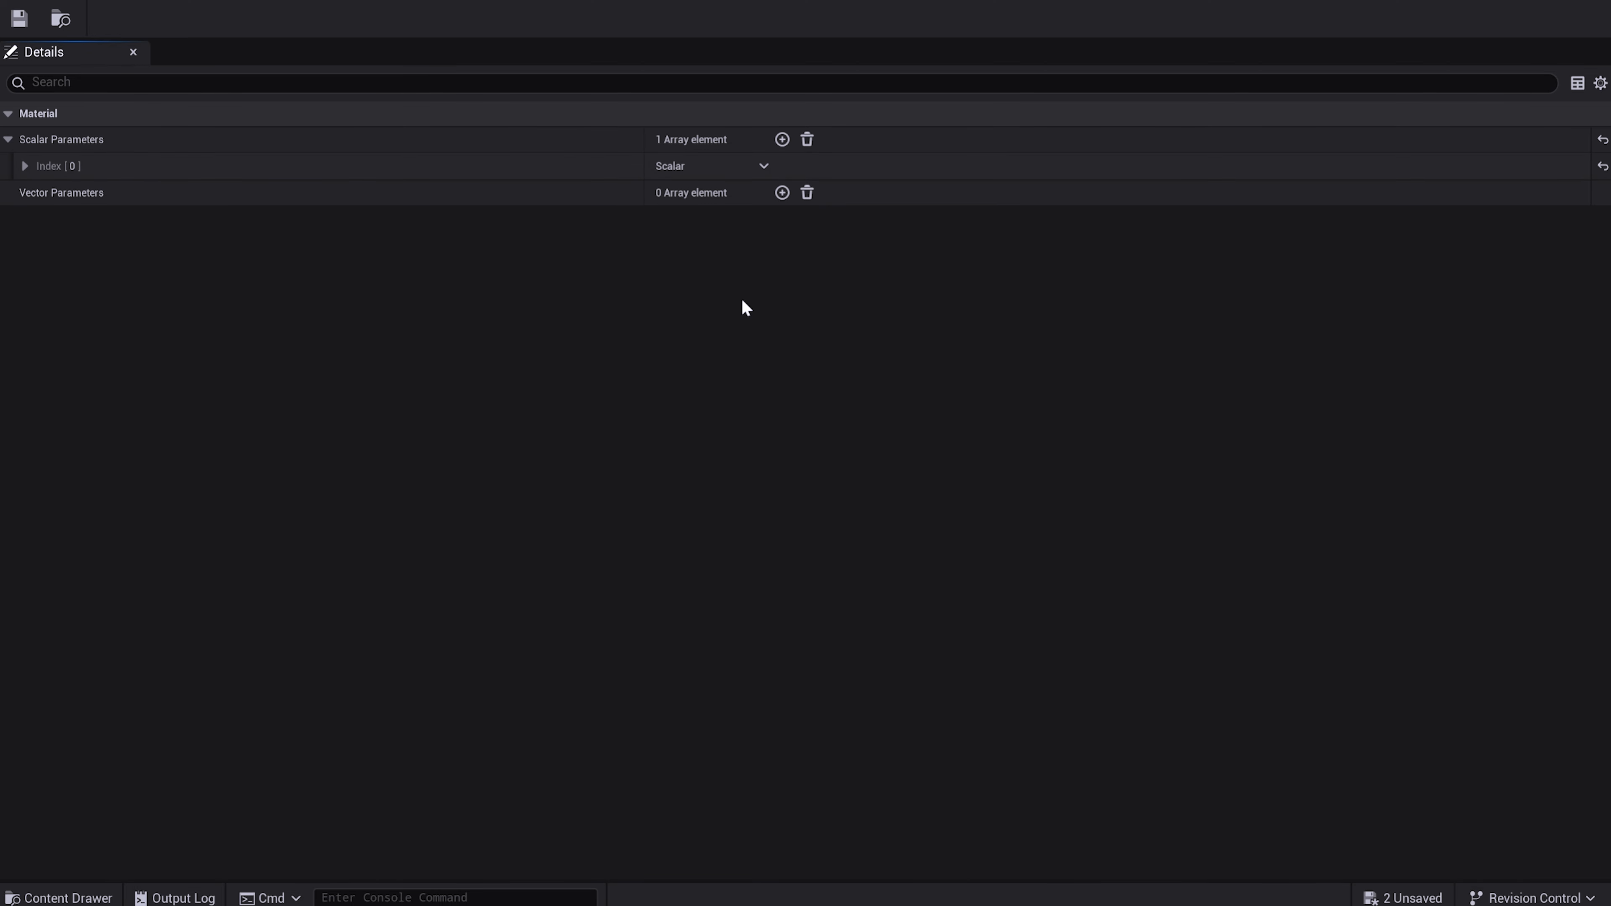
pyautogui.click(24, 166)
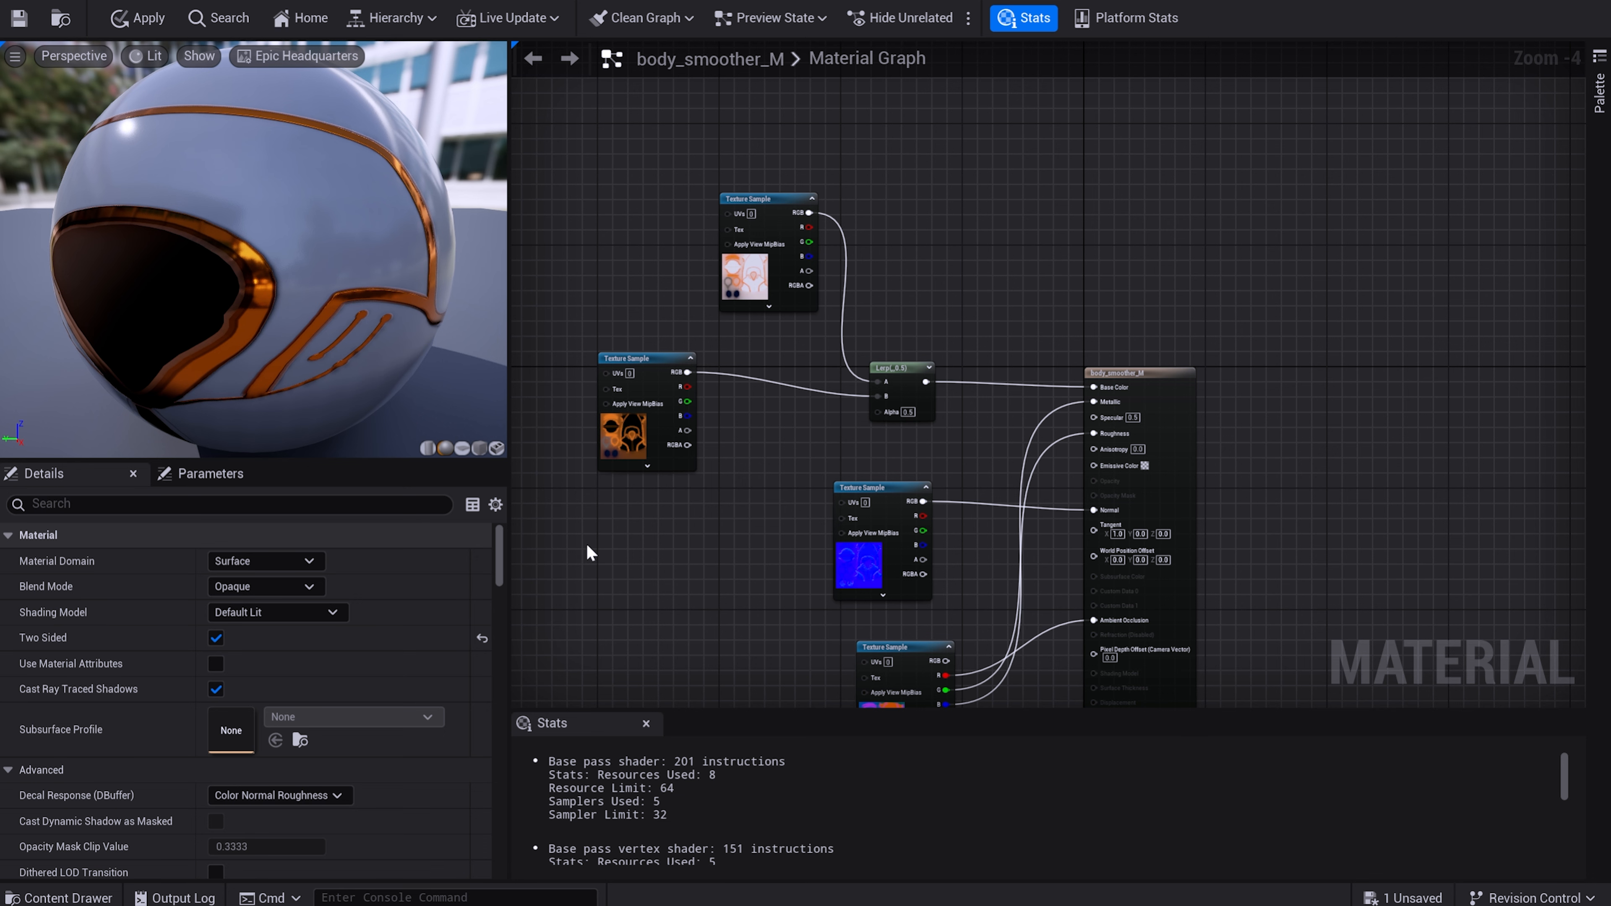
# Add a CollectionParameter node to the body_smoother_M graph and connect it to the Lerp's Alpha.
pyautogui.scroll(1, 588, 543)
pyautogui.rightClick(755, 508)
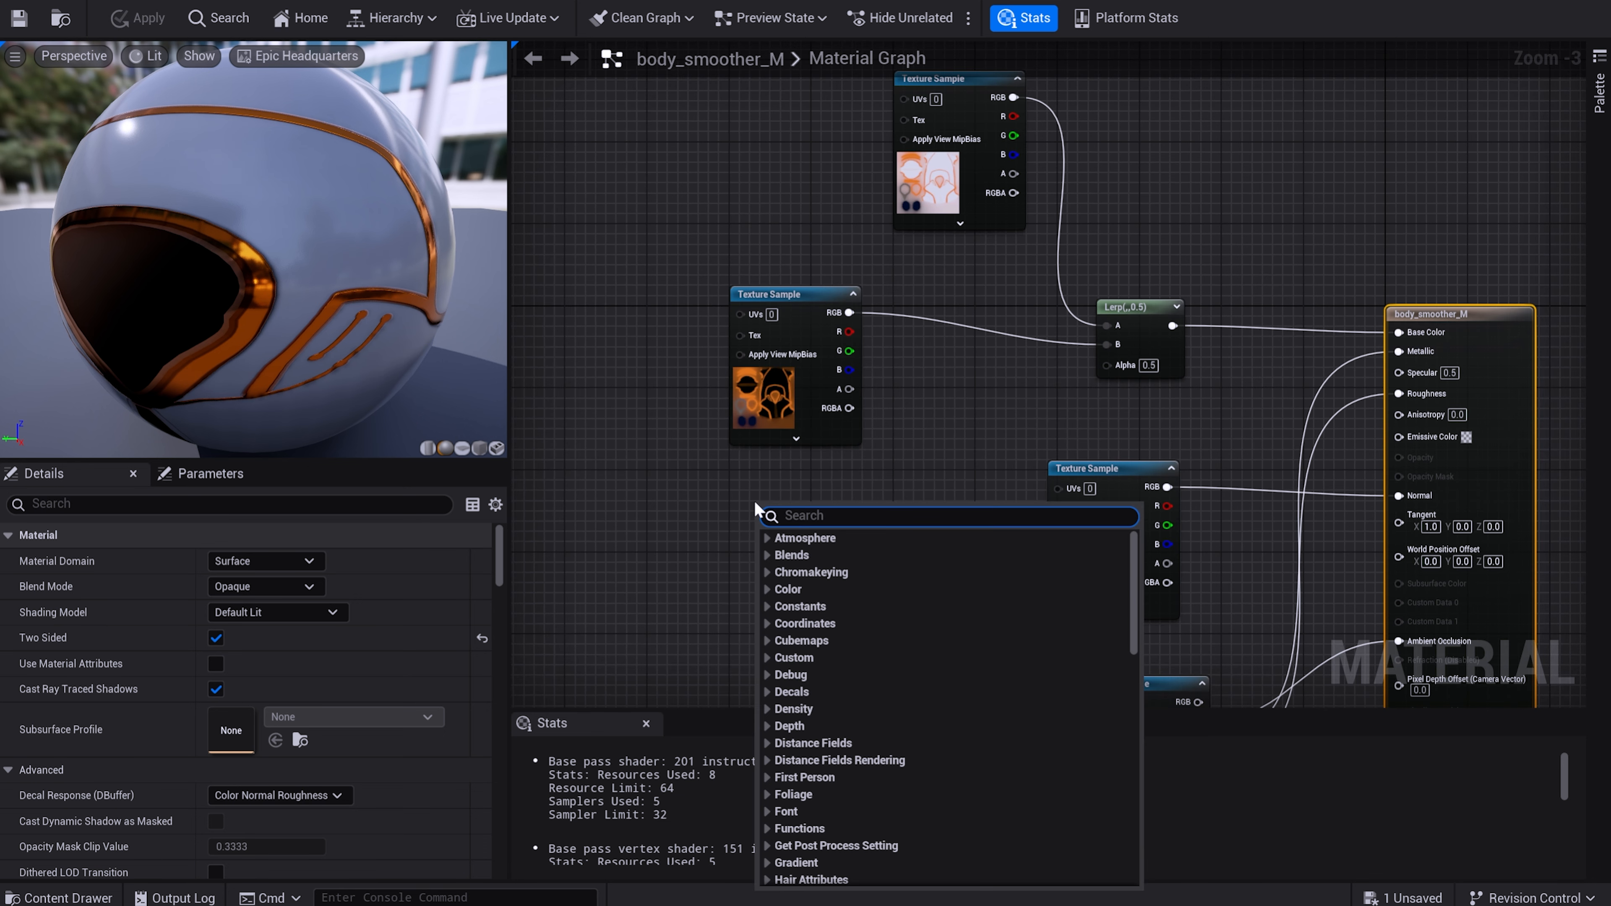
pyautogui.write('collec')
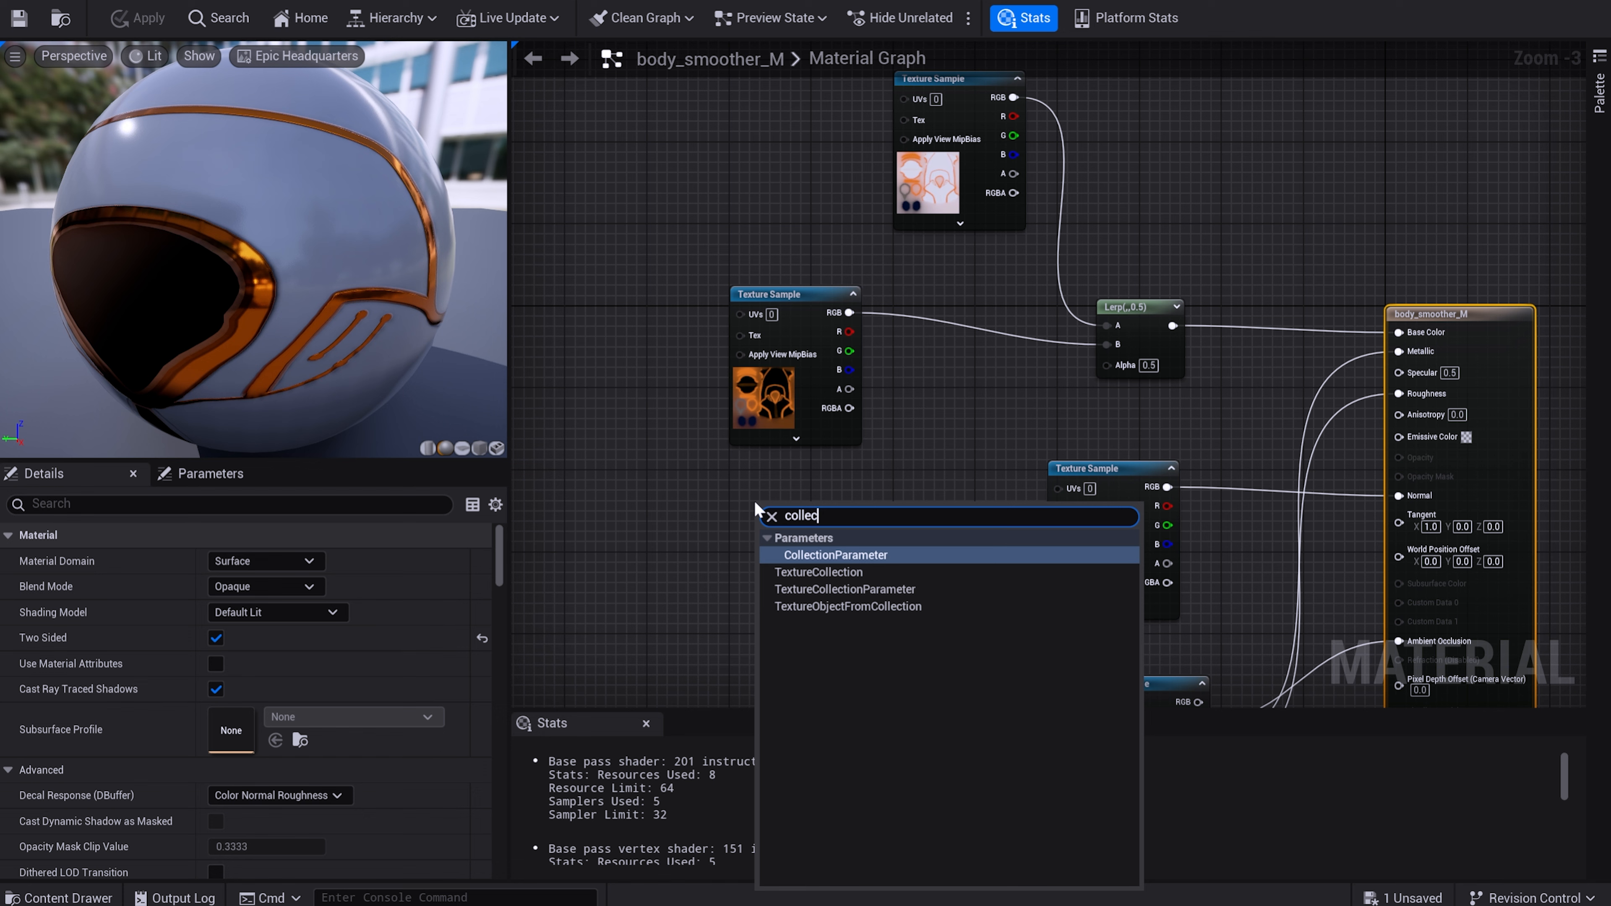
pyautogui.press('Down')
pyautogui.press('Down')
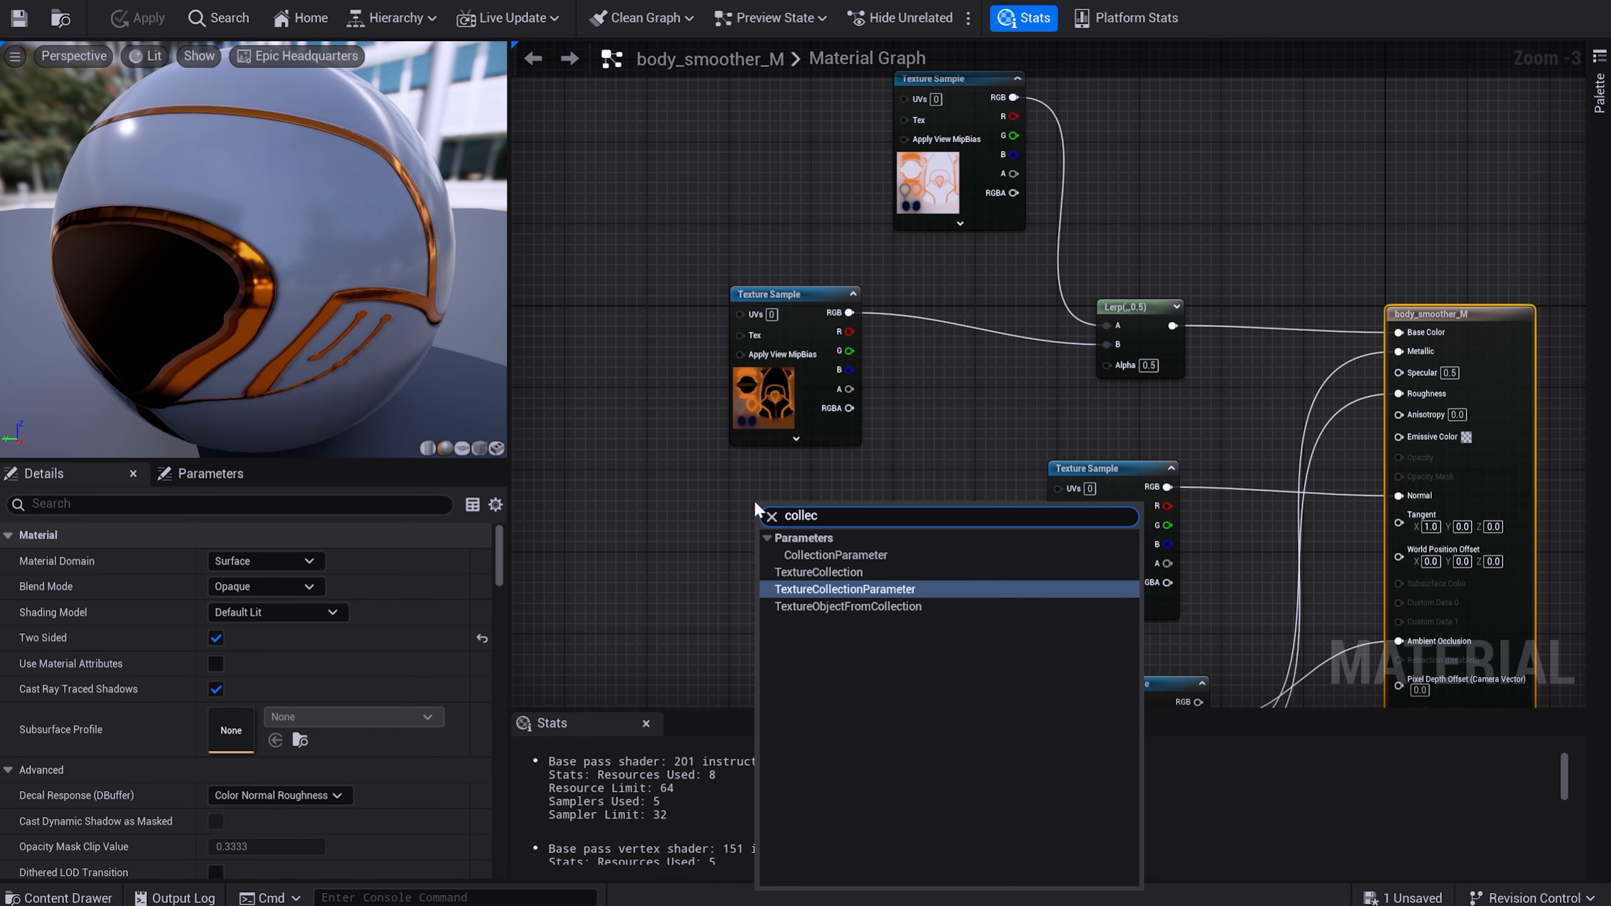
pyautogui.press('Up')
pyautogui.press('Up')
pyautogui.press('Return')
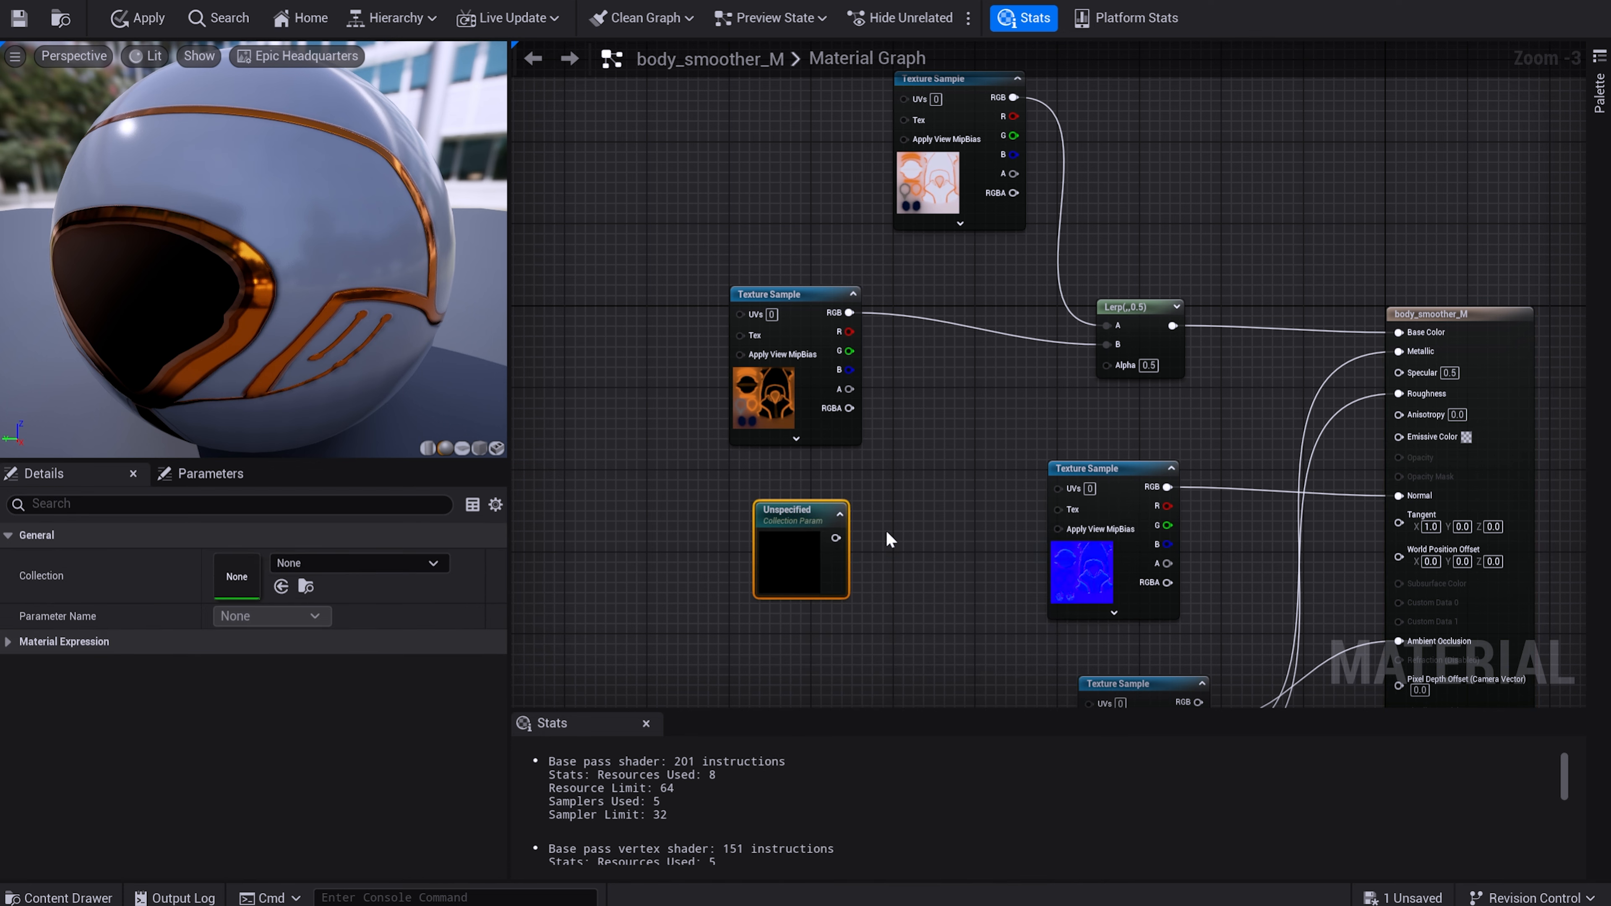
pyautogui.scroll(2, 890, 539)
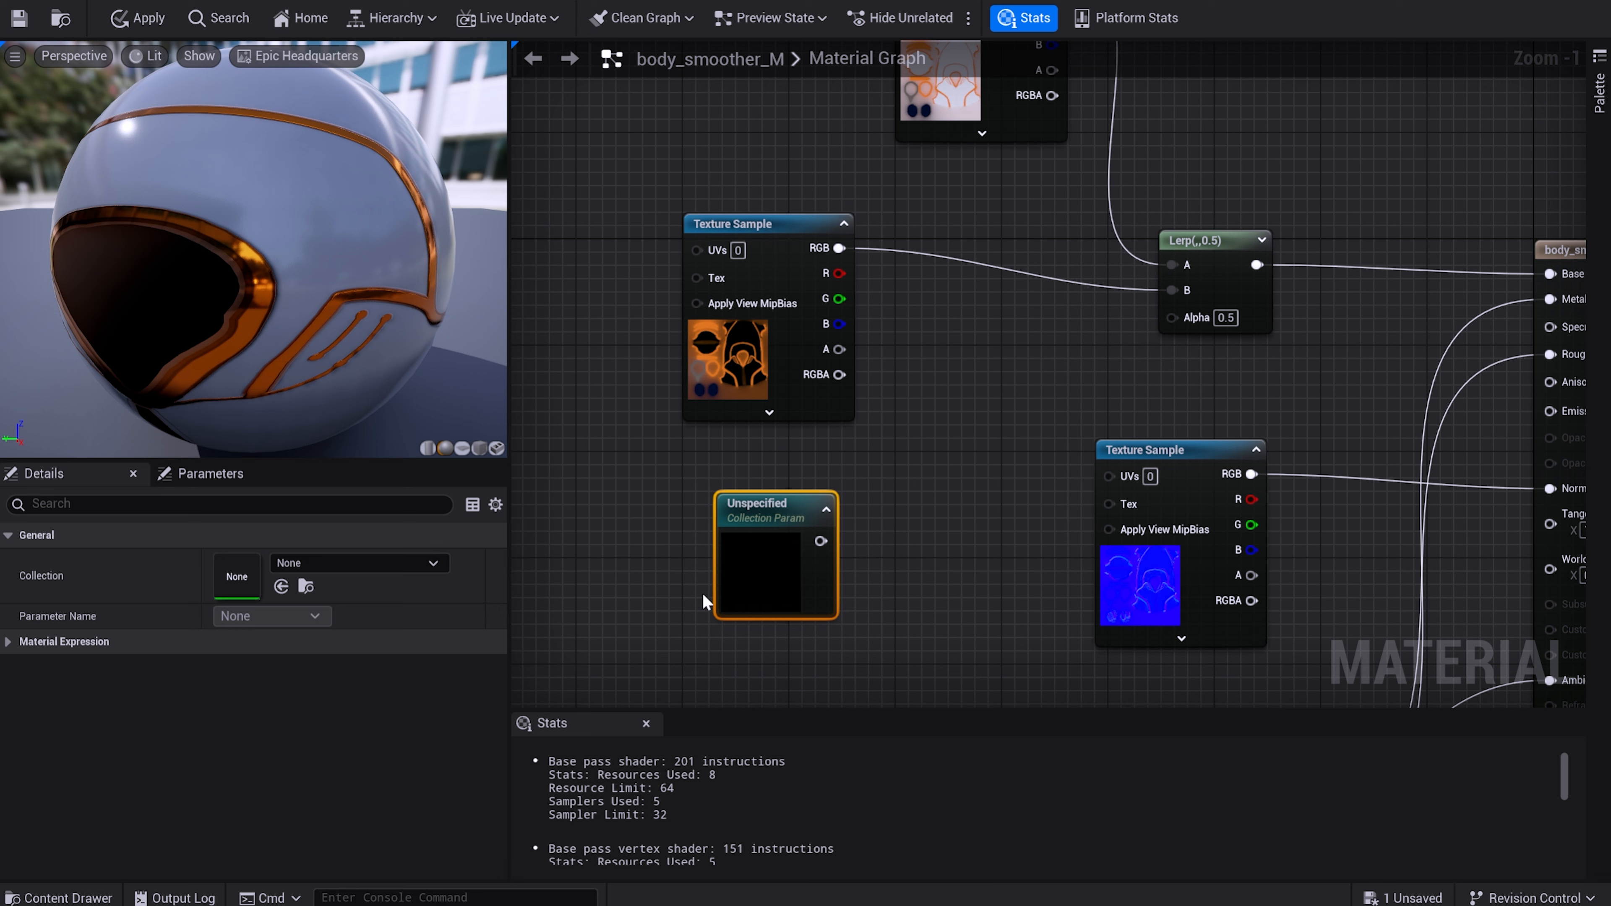
pyautogui.moveTo(821, 541); pyautogui.dragTo(1172, 317)
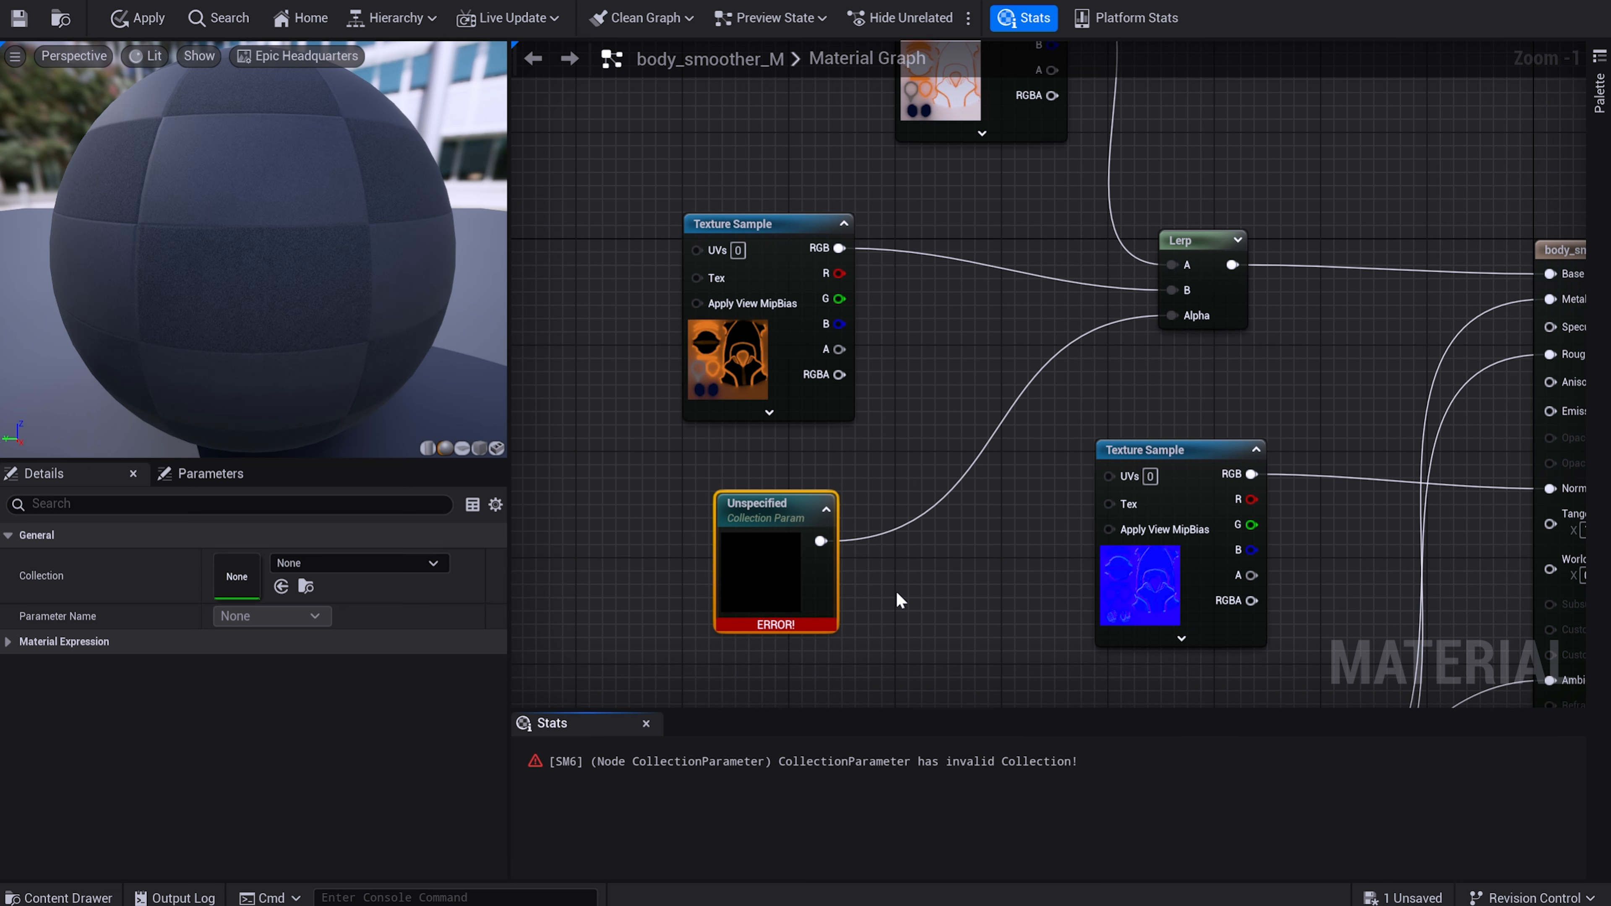
# Assign the TSW collection and its switcher parameter to the collection node, and save body_smoother_M.
pyautogui.click(433, 563)
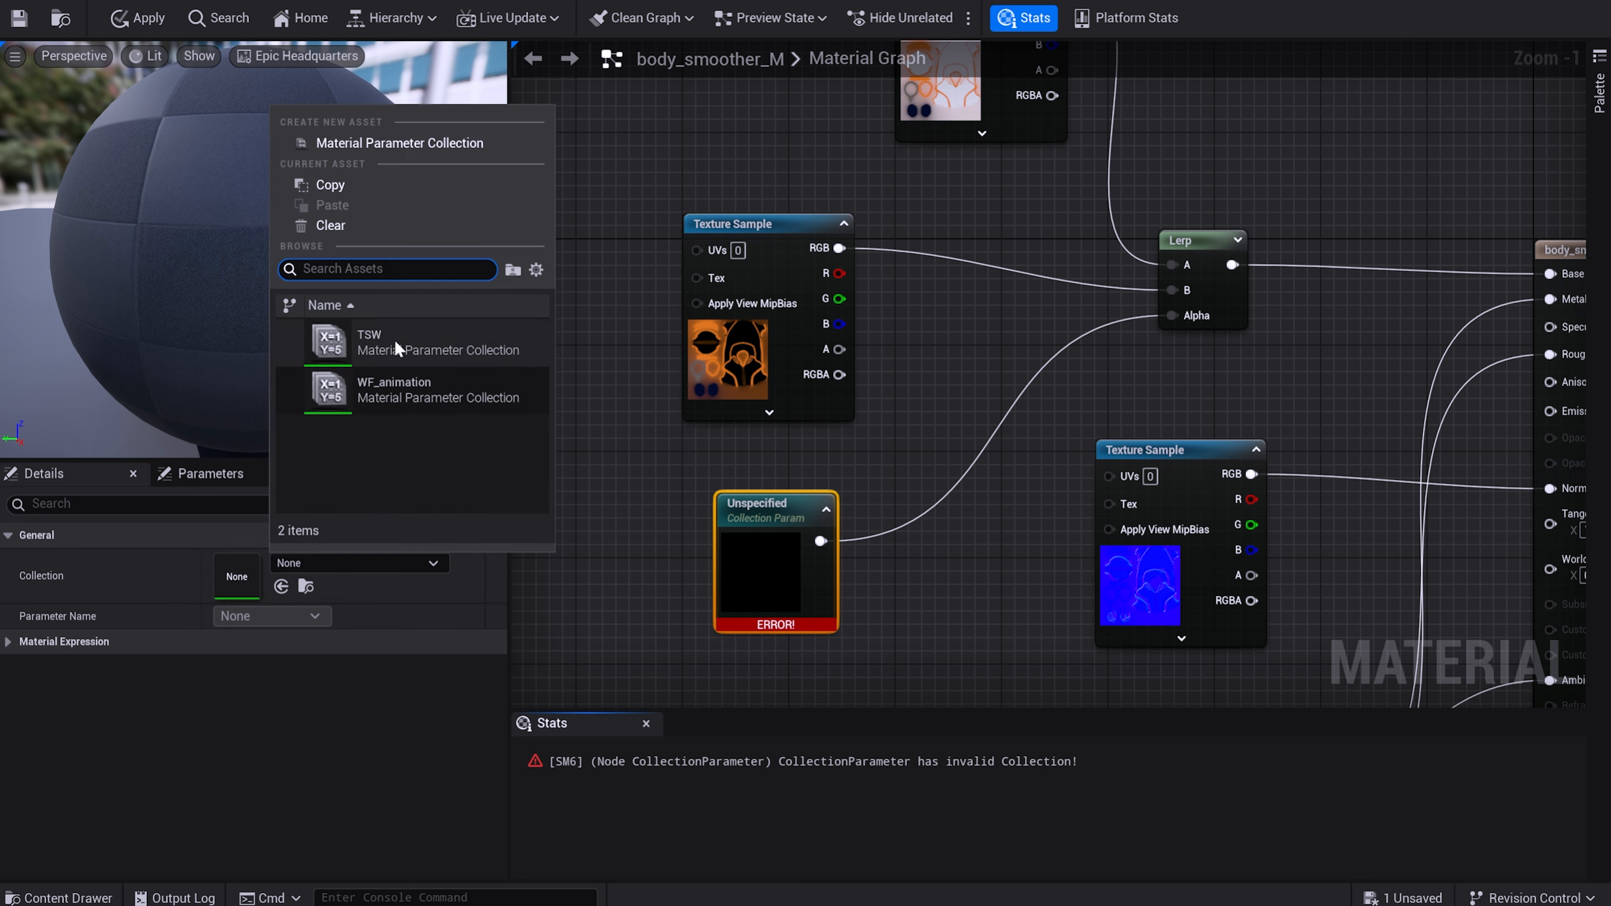
pyautogui.click(368, 340)
pyautogui.click(315, 614)
pyautogui.click(240, 633)
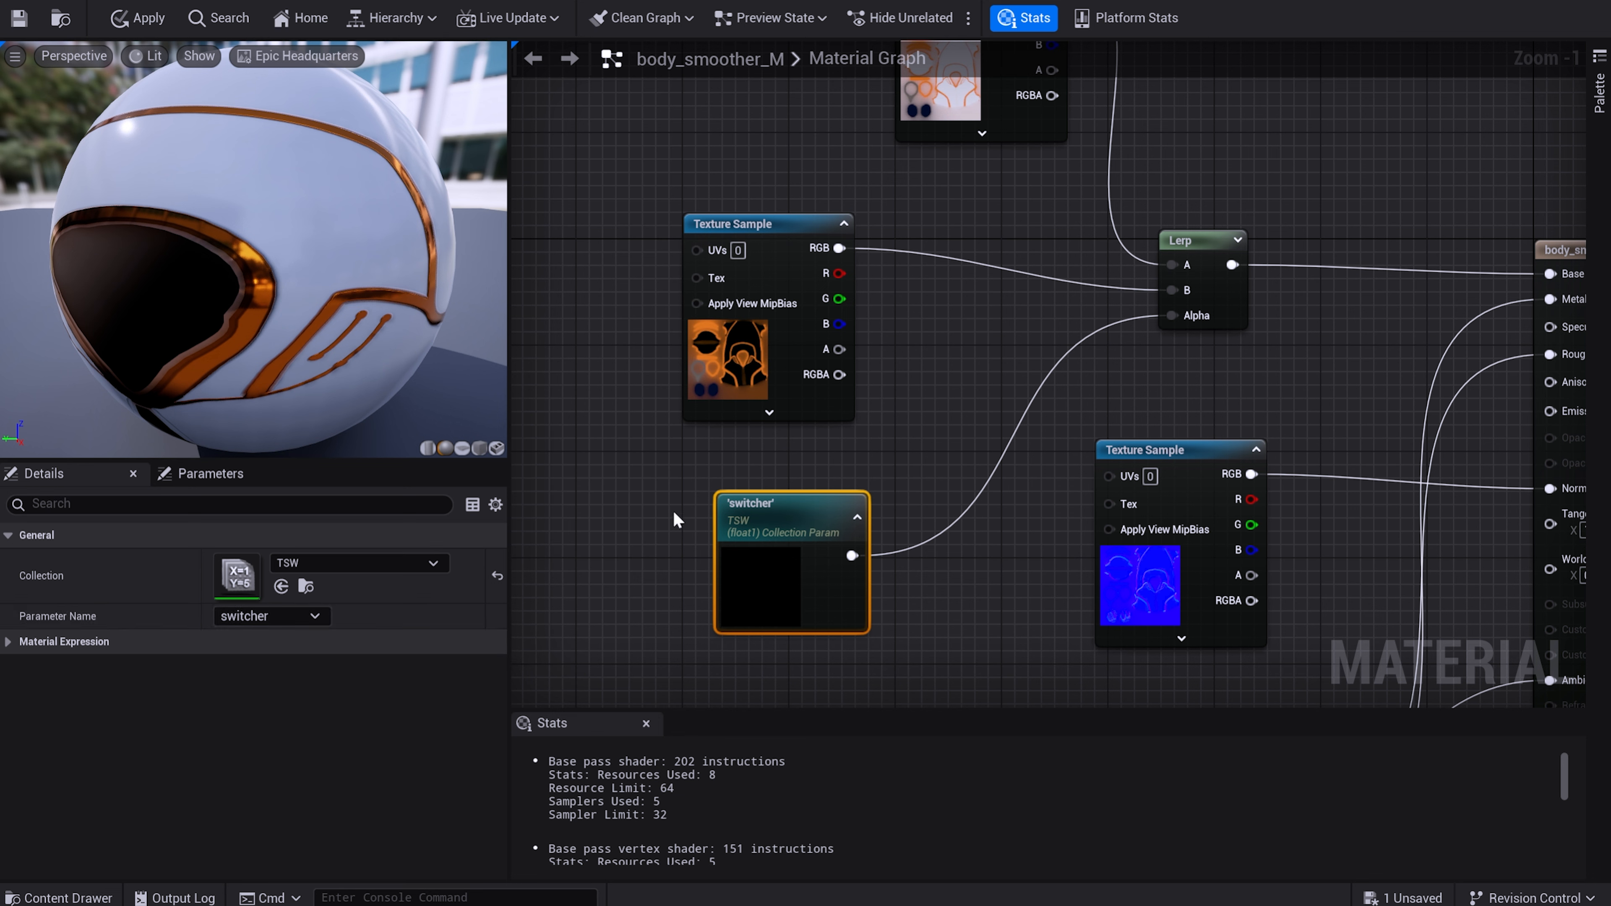
pyautogui.click(19, 19)
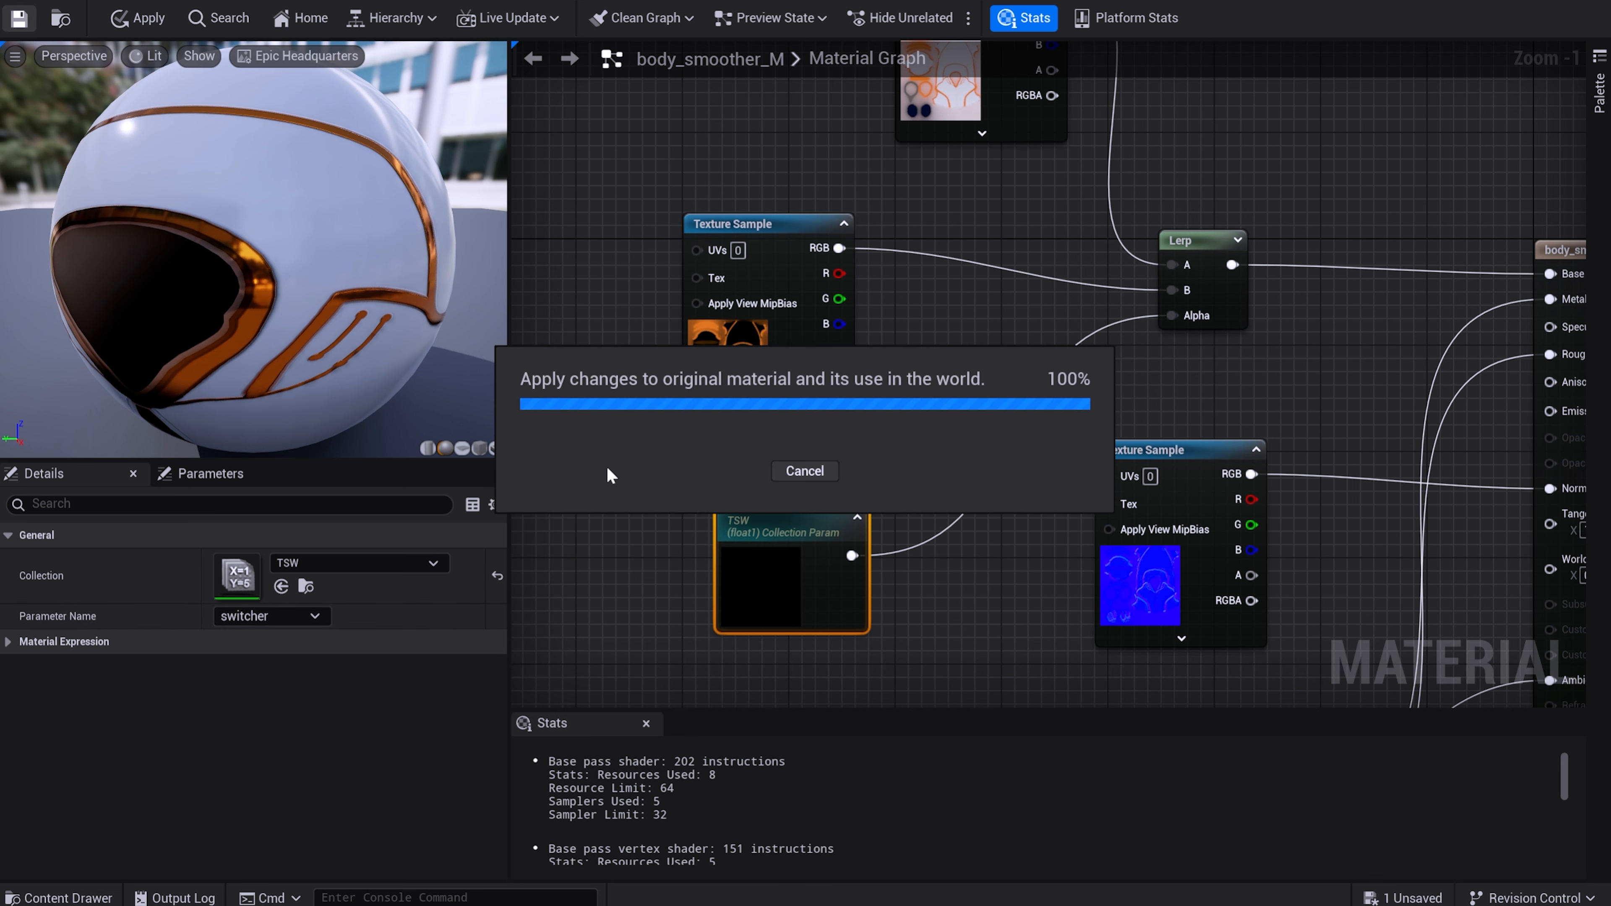
pyautogui.moveTo(918, 436); pyautogui.dragTo(836, 449, button='right')
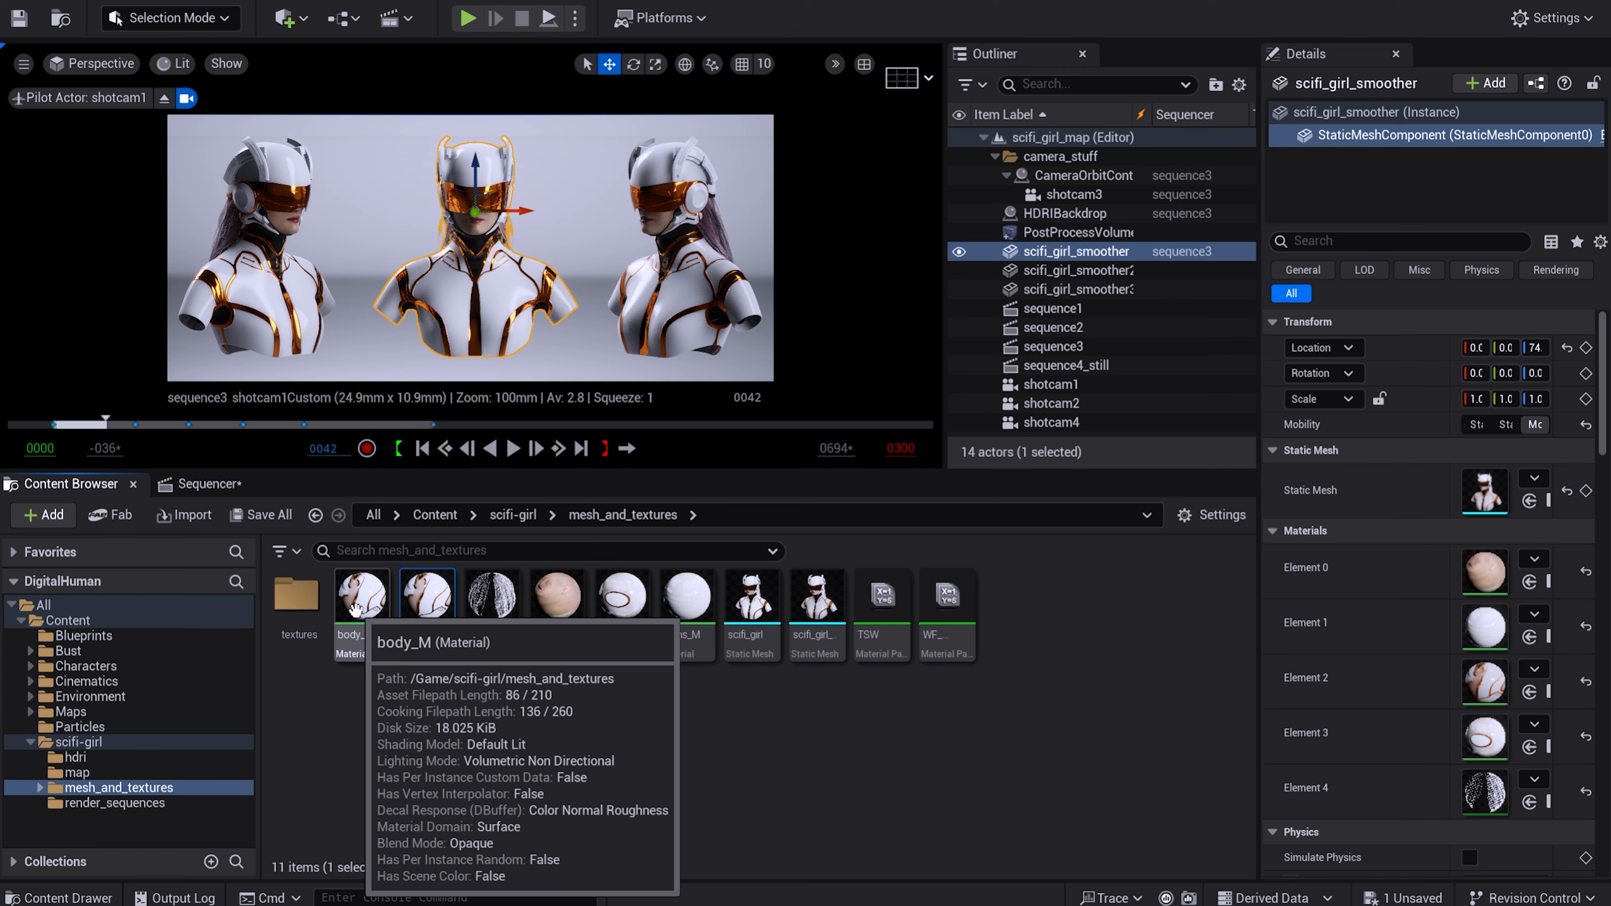
# Open the helmet_M material and add a Lerp node between the two color texture samples and the material output.
pyautogui.doubleClick(634, 605)
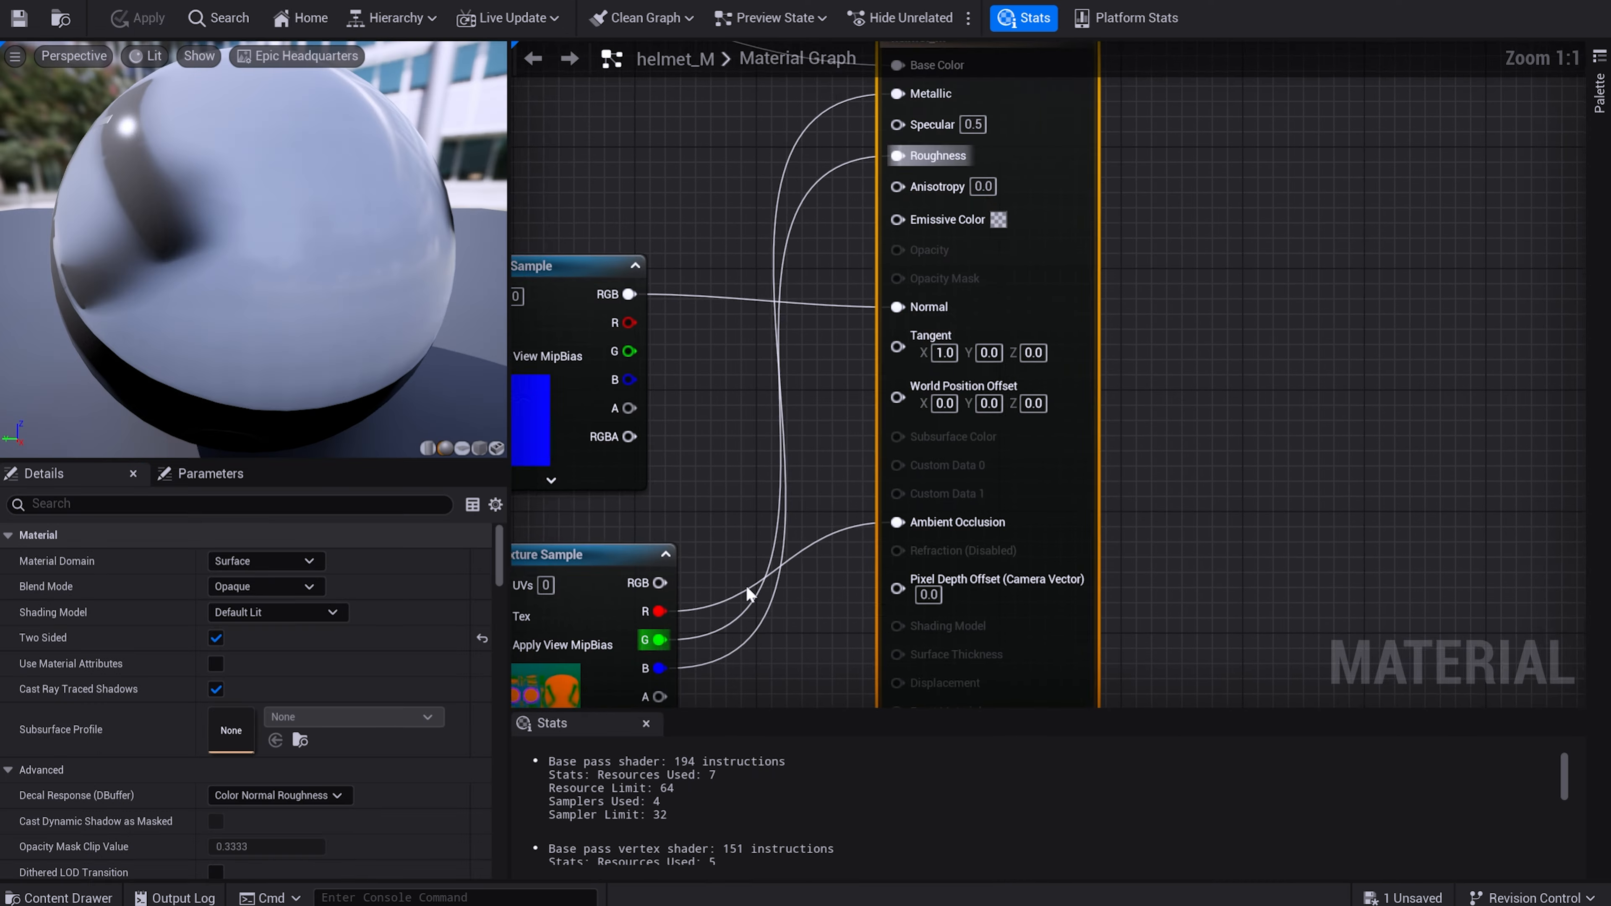
pyautogui.moveTo(795, 384); pyautogui.dragTo(1227, 625, button='right')
pyautogui.scroll(-5, 913, 531)
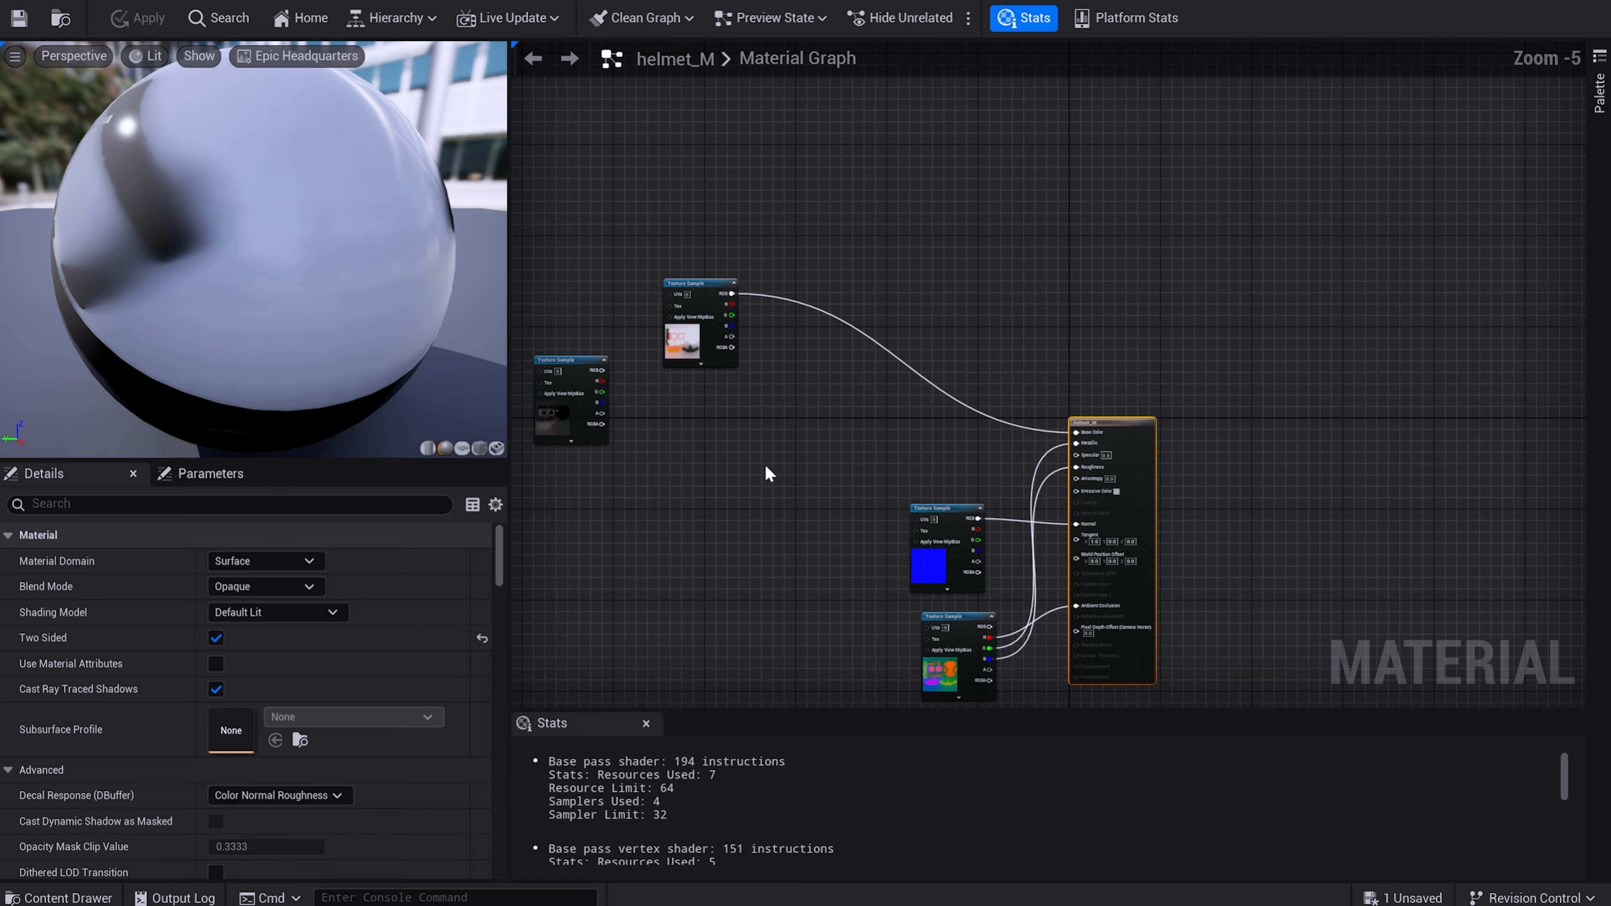
pyautogui.moveTo(766, 467); pyautogui.dragTo(886, 474, button='right')
pyautogui.scroll(1, 884, 477)
pyautogui.moveTo(798, 242); pyautogui.dragTo(807, 230)
pyautogui.click(889, 401)
pyautogui.click(889, 397)
# Break helmet_M's Base Color link and connect the light texture's RGB to the Lerp's A and the dark texture's RGB to B.
pyautogui.rightClick(1313, 437)
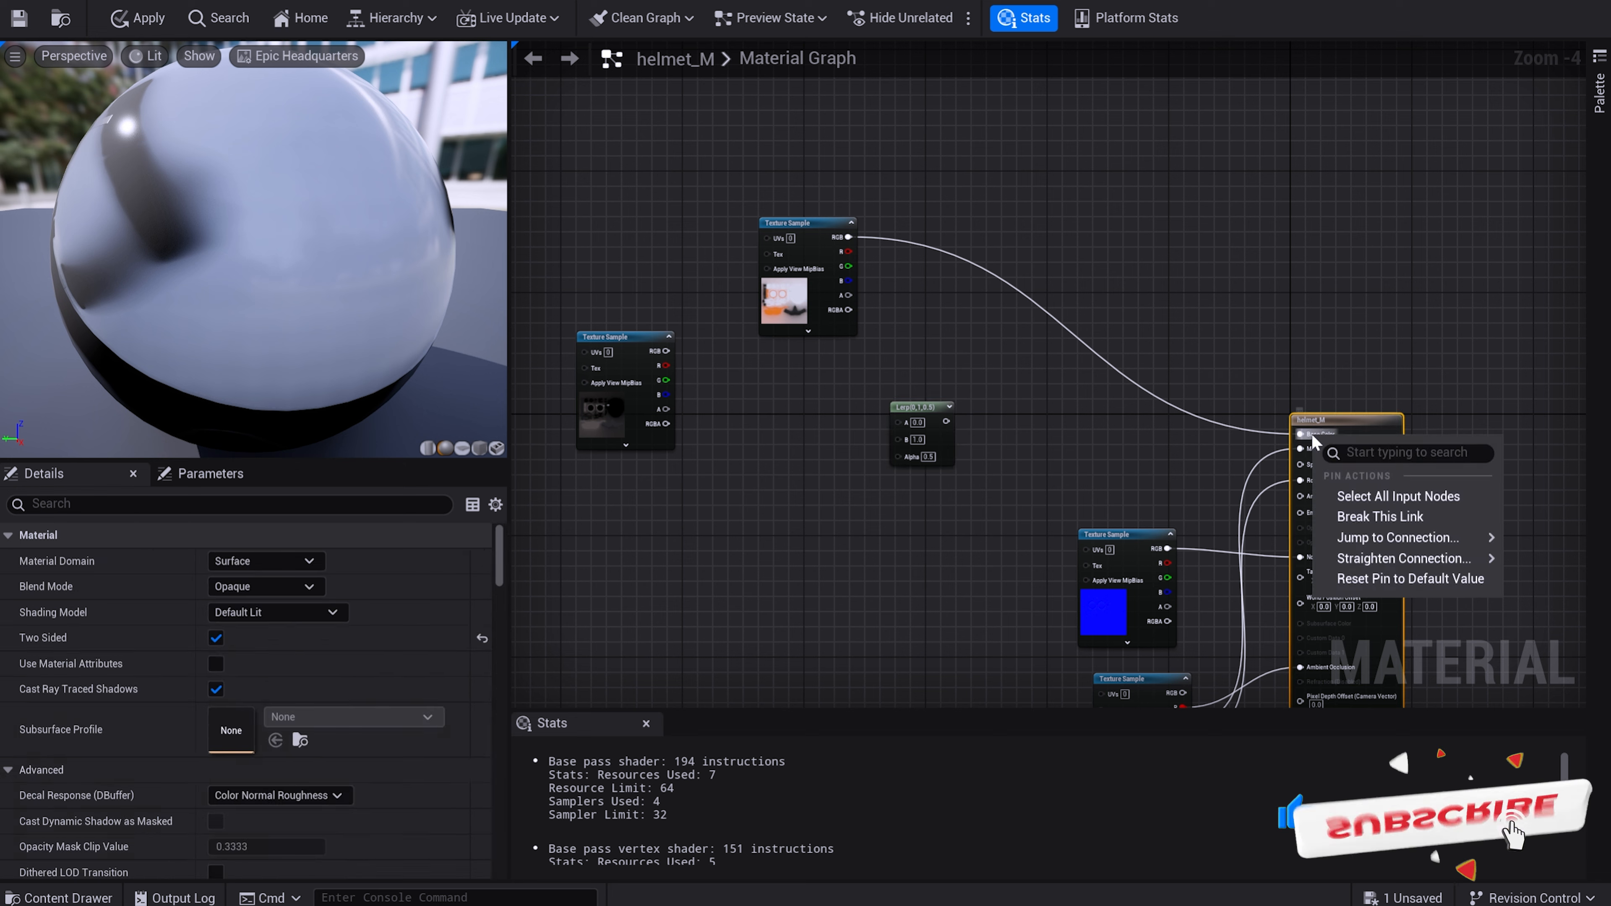
pyautogui.click(1398, 520)
pyautogui.moveTo(847, 237); pyautogui.dragTo(897, 421)
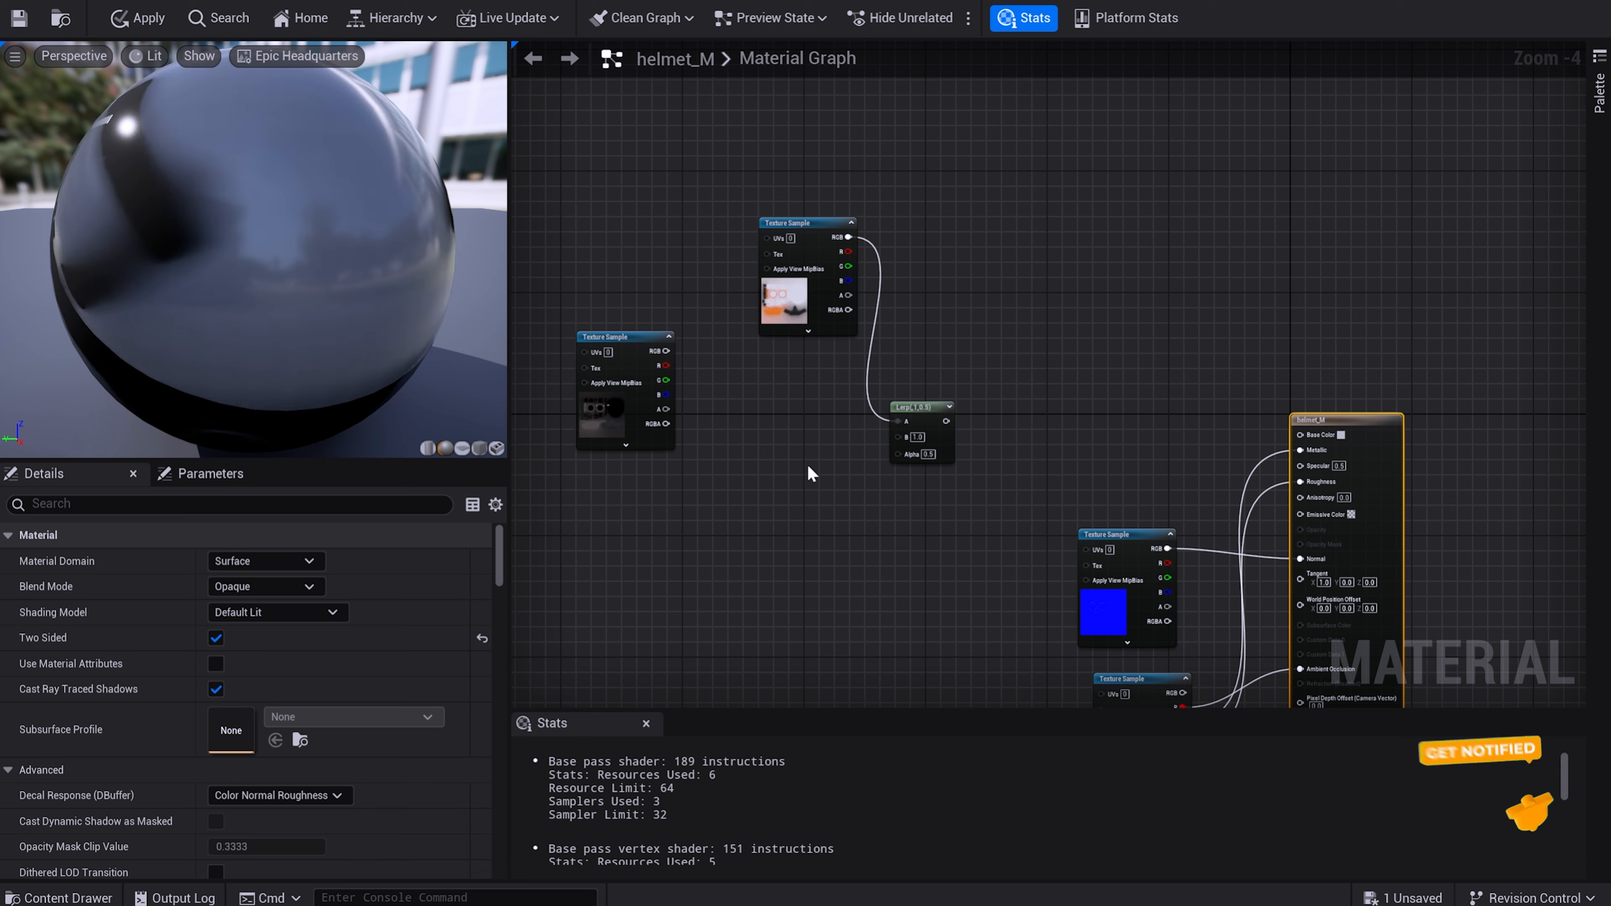
pyautogui.moveTo(663, 353); pyautogui.dragTo(899, 435)
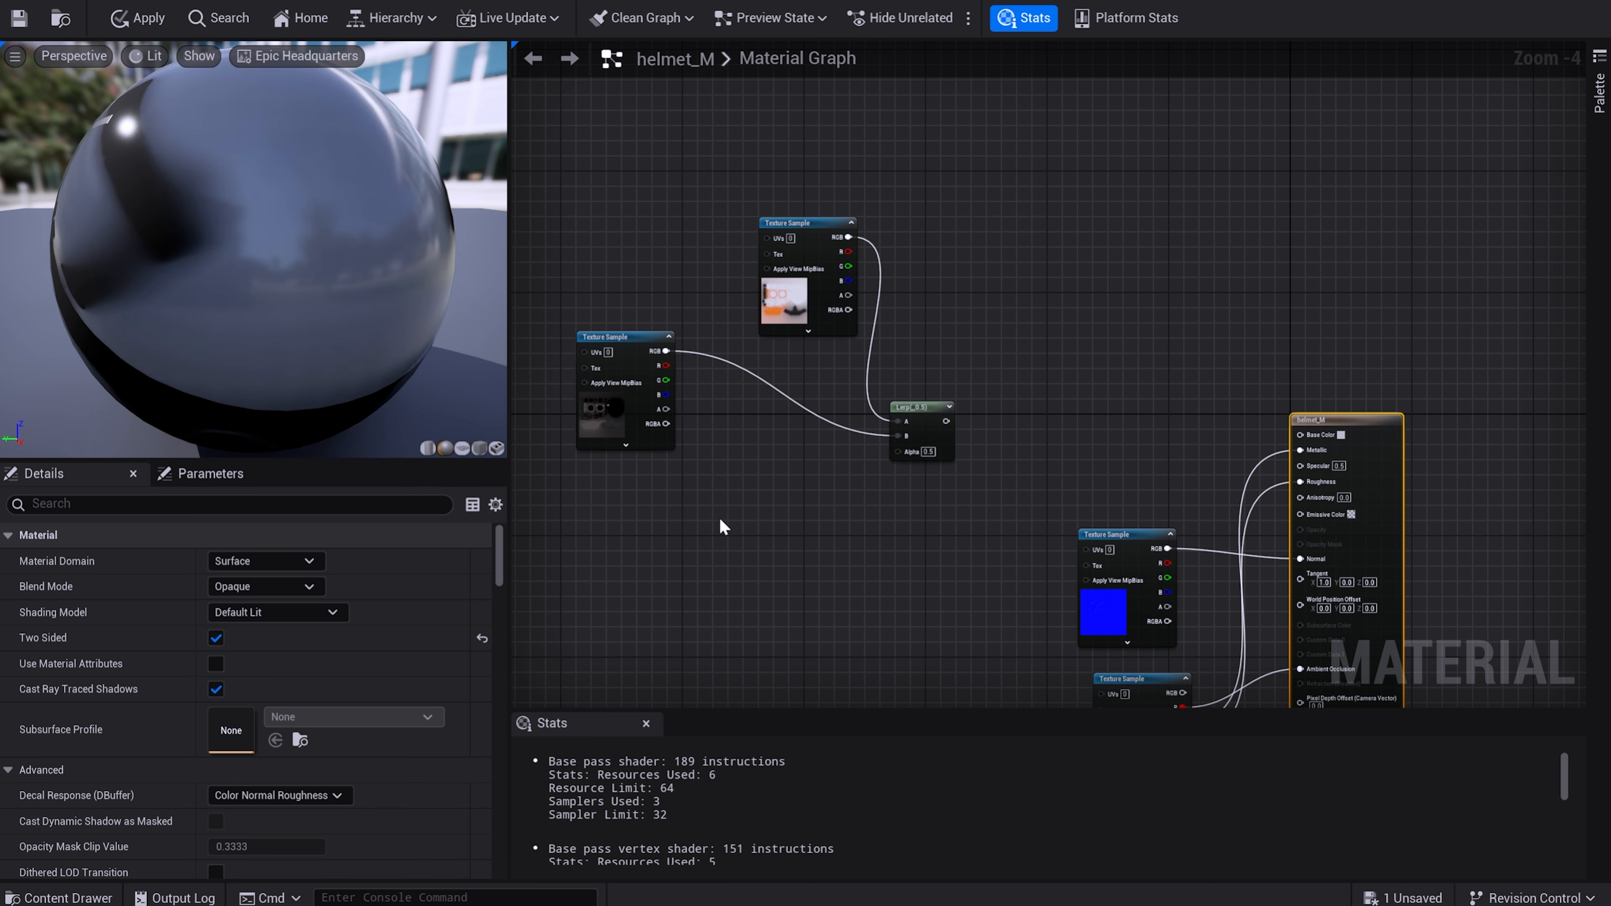
# Add a CollectionParameter node to the helmet_M graph, using the TSW collection and its switcher parameter.
pyautogui.rightClick(665, 537)
pyautogui.write('collec')
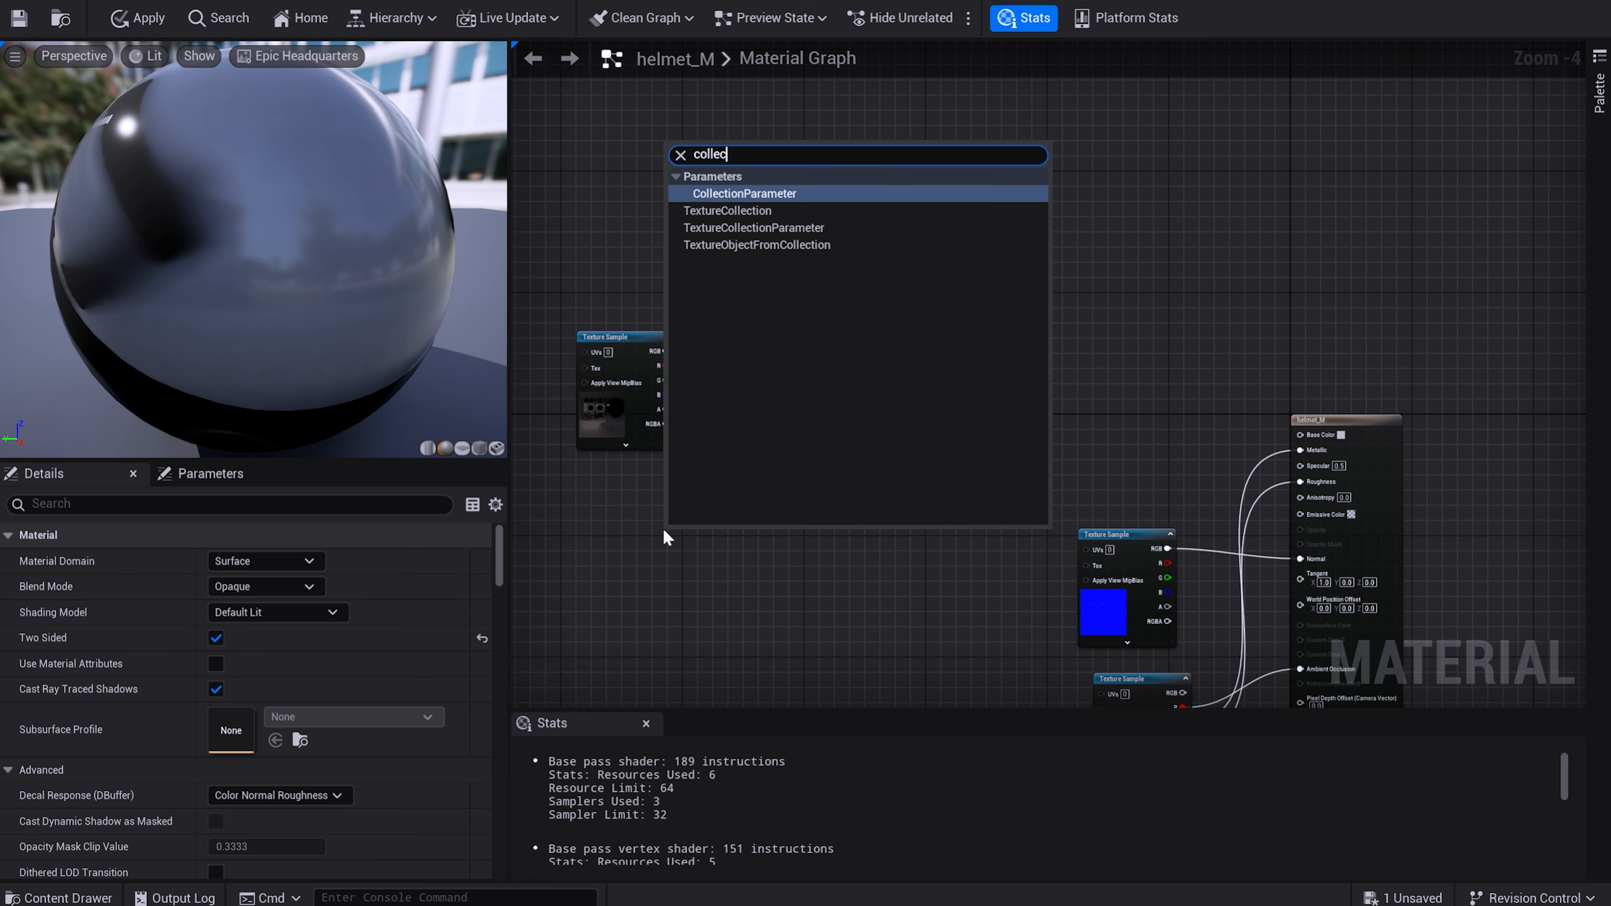
pyautogui.press('Return')
pyautogui.scroll(1, 665, 537)
pyautogui.click(409, 563)
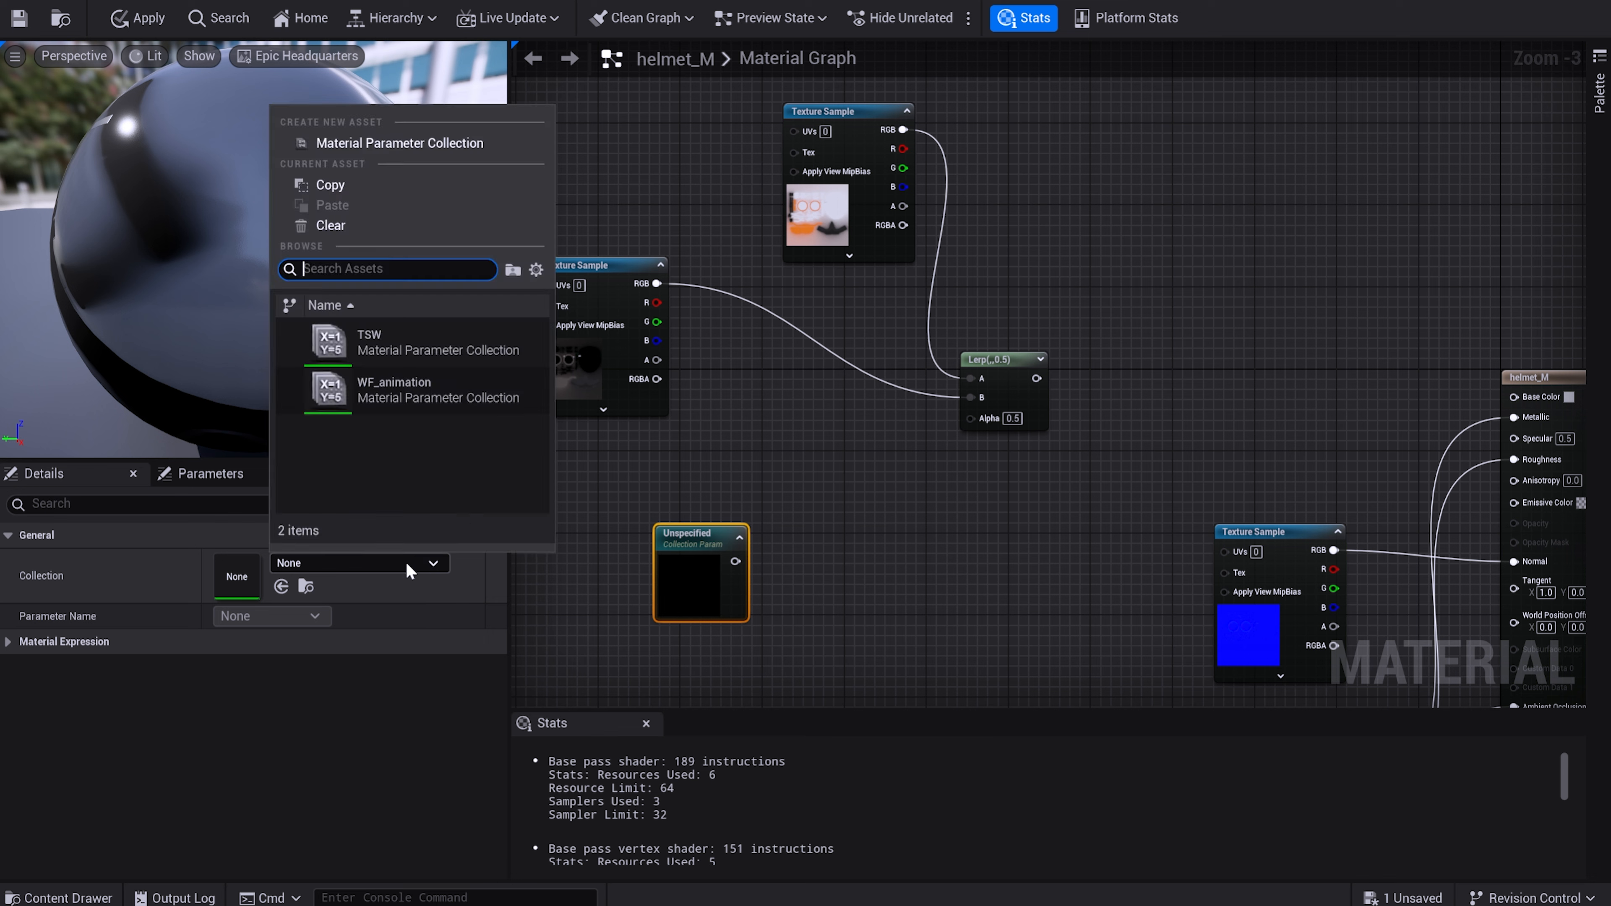
pyautogui.click(438, 343)
pyautogui.click(317, 616)
pyautogui.click(328, 641)
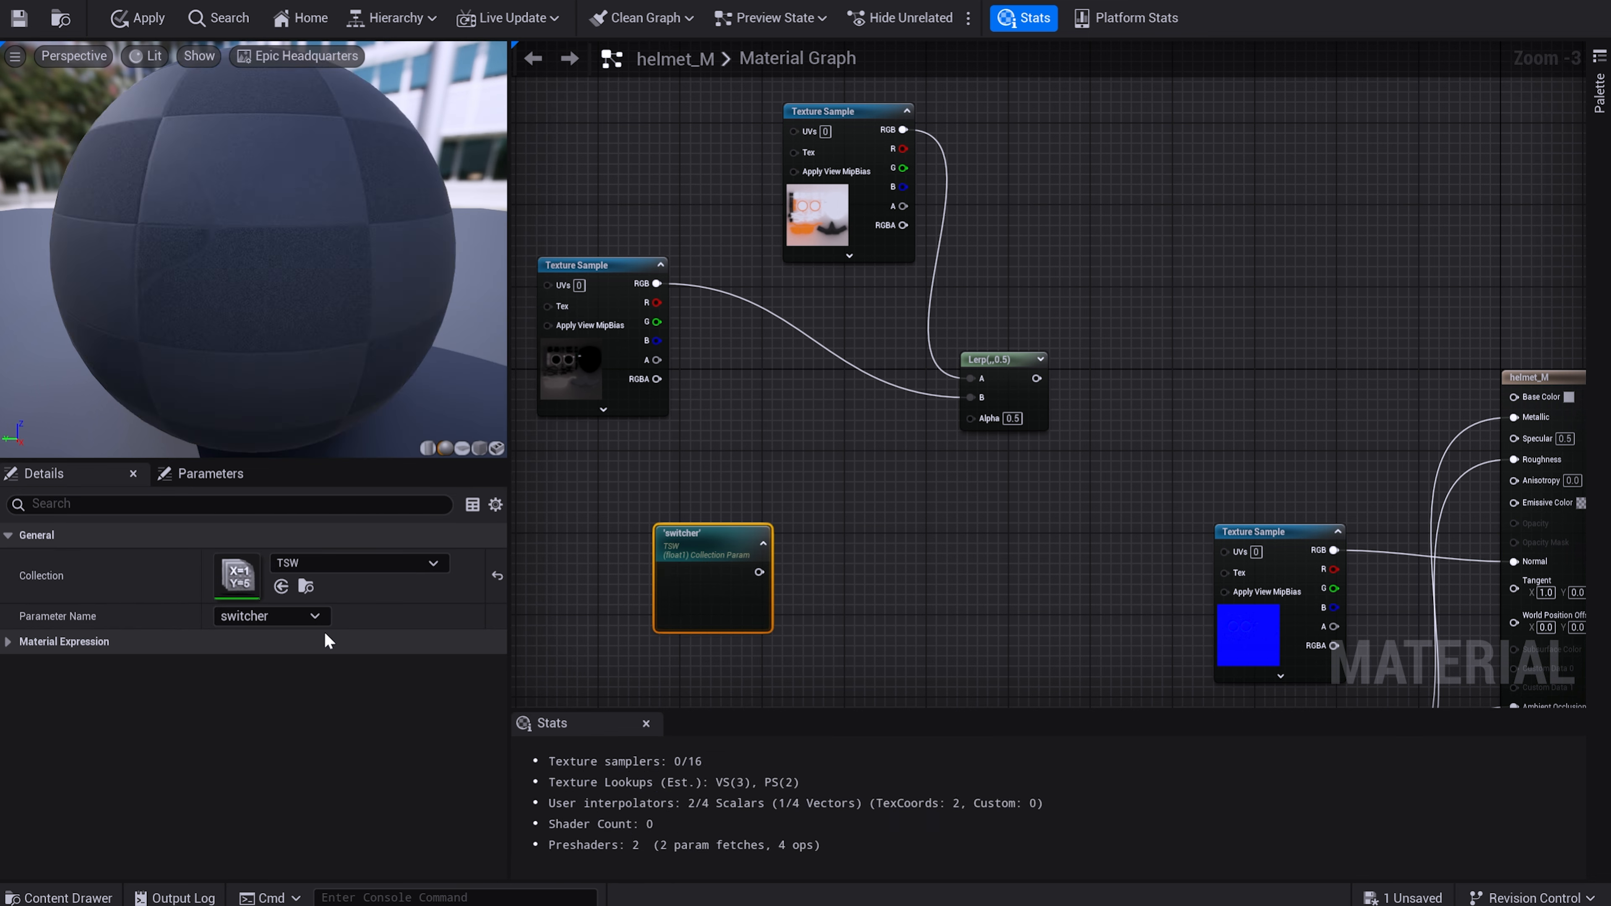
# Wire the switcher node through the Lerp's Alpha into helmet_M's Base Color, and save the material.
pyautogui.moveTo(759, 571); pyautogui.dragTo(1514, 410)
pyautogui.click(19, 19)
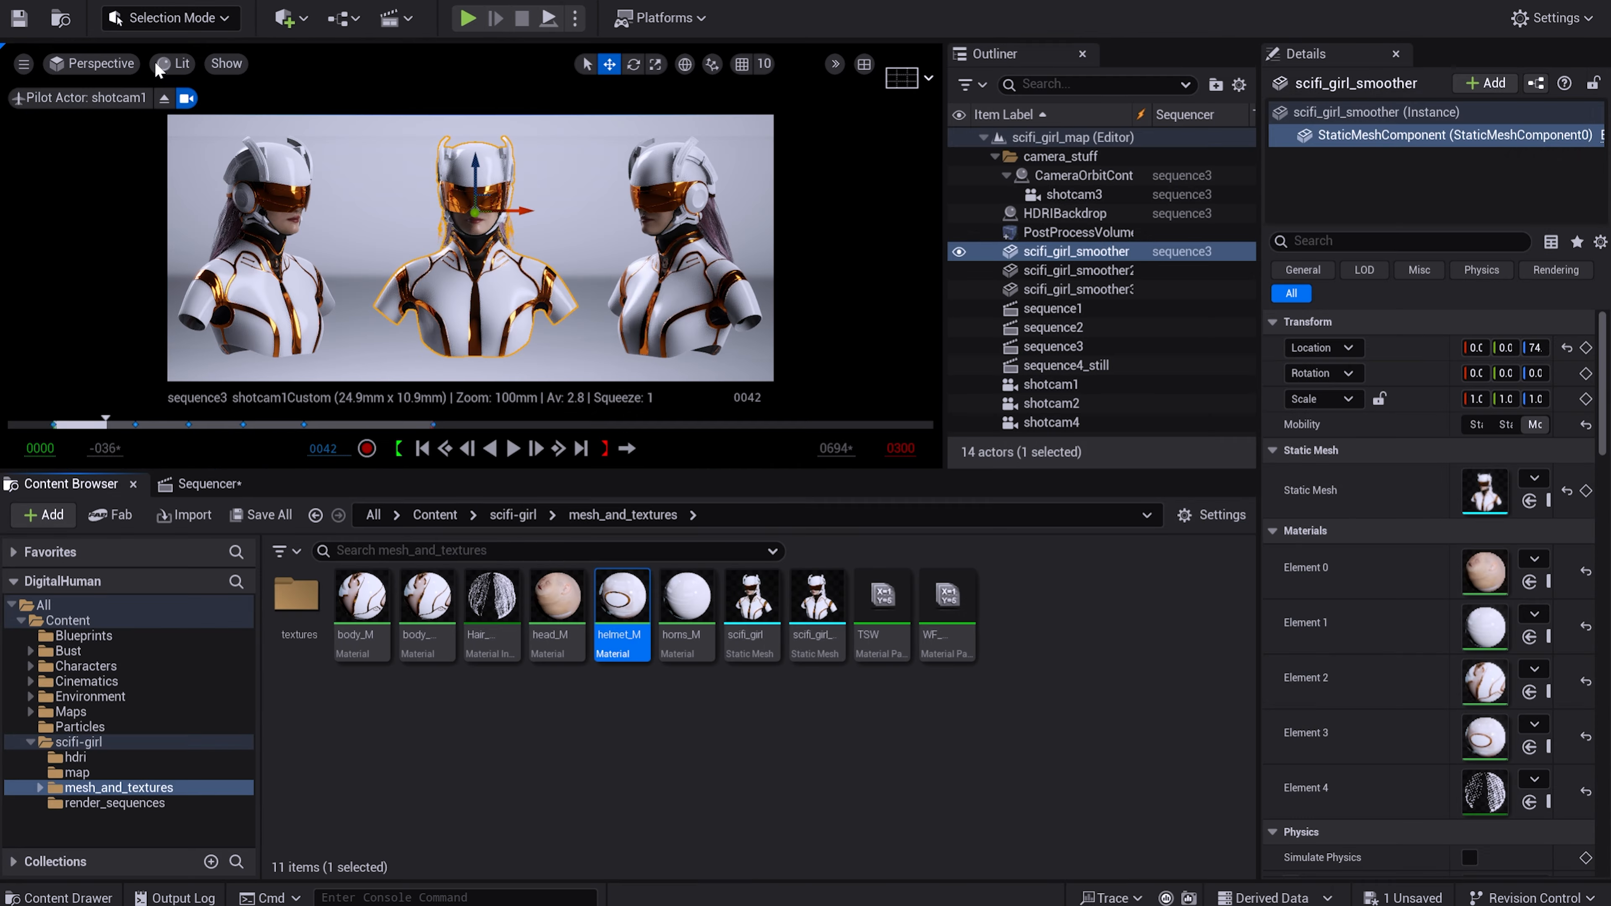
# Open the horns_M material and add a Lerp node between the two color texture samples and the material output.
pyautogui.doubleClick(690, 599)
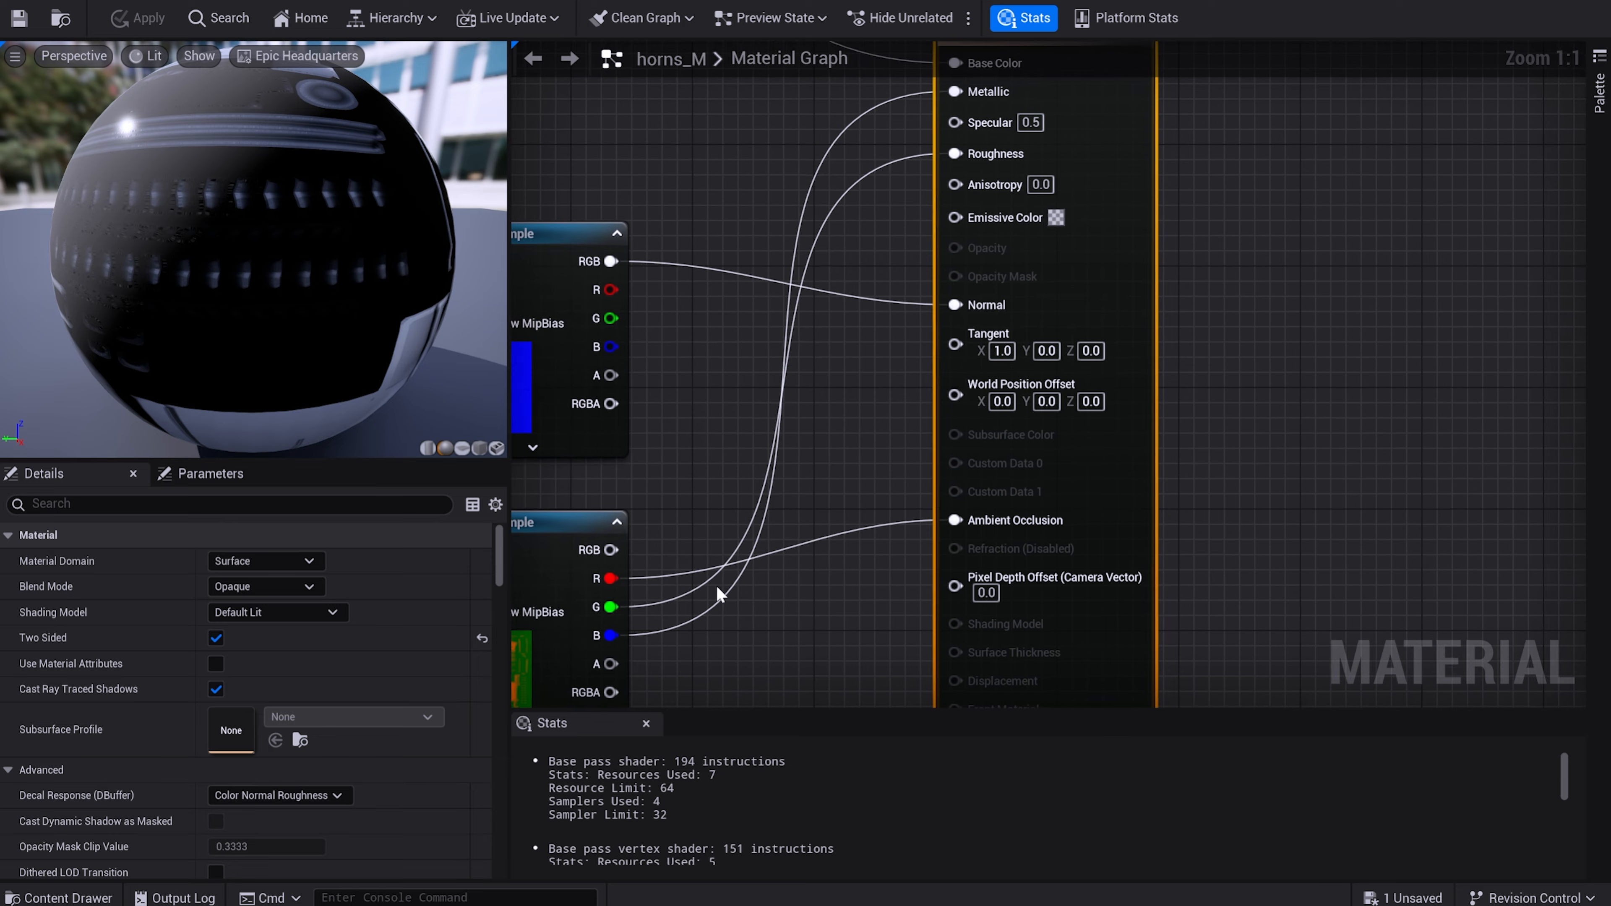
pyautogui.scroll(1, 698, 332)
pyautogui.moveTo(673, 192); pyautogui.dragTo(891, 455, button='right')
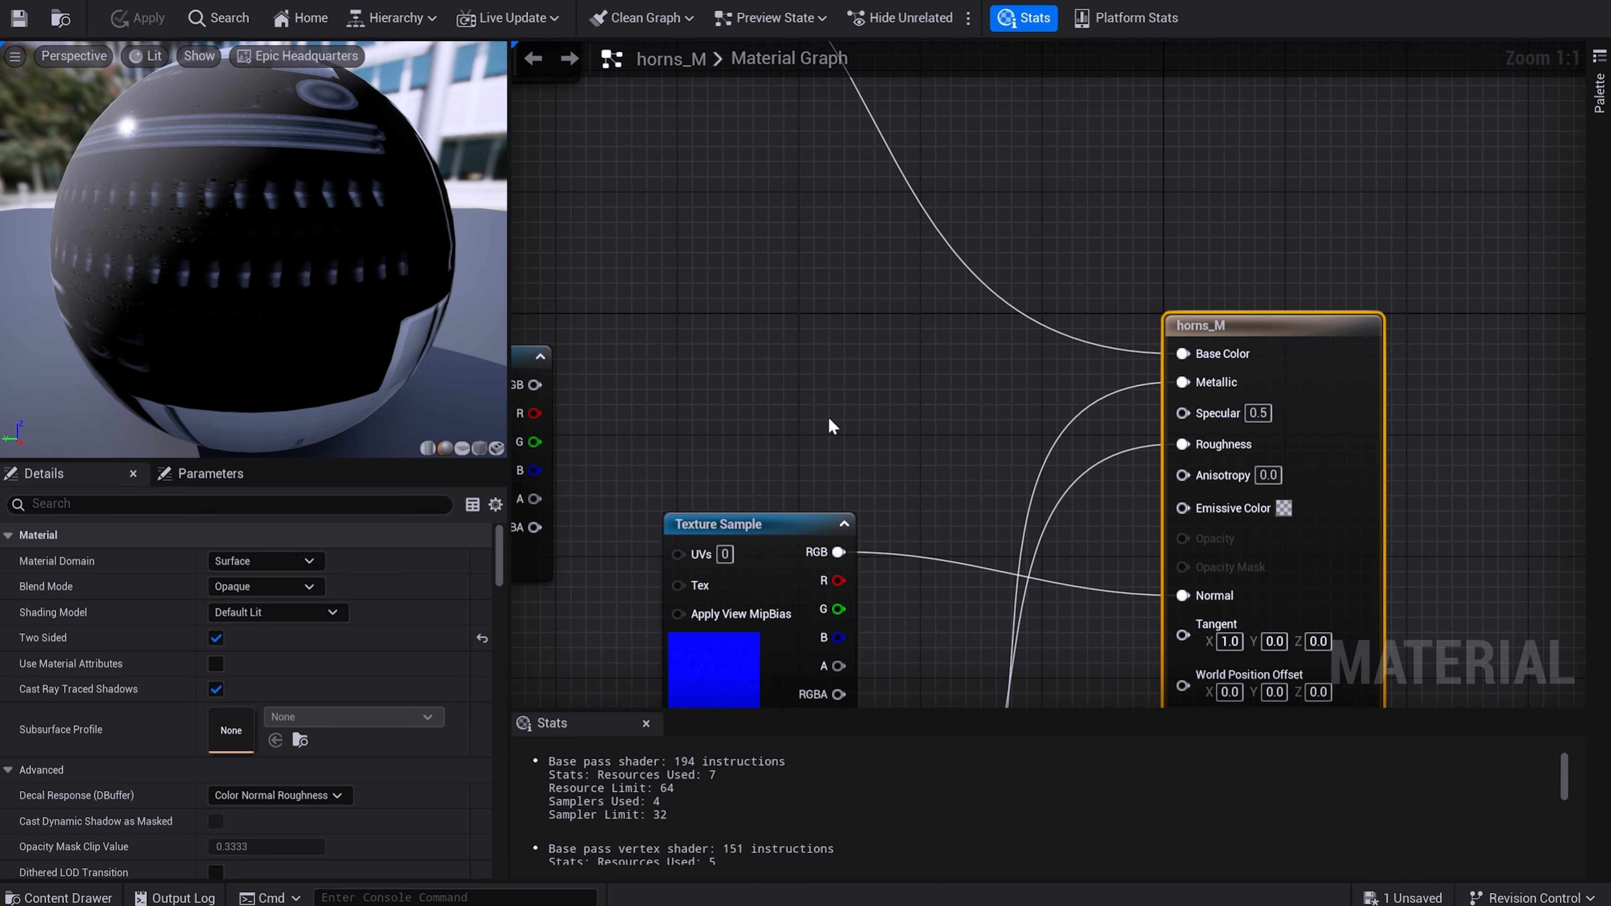
pyautogui.scroll(-4, 822, 409)
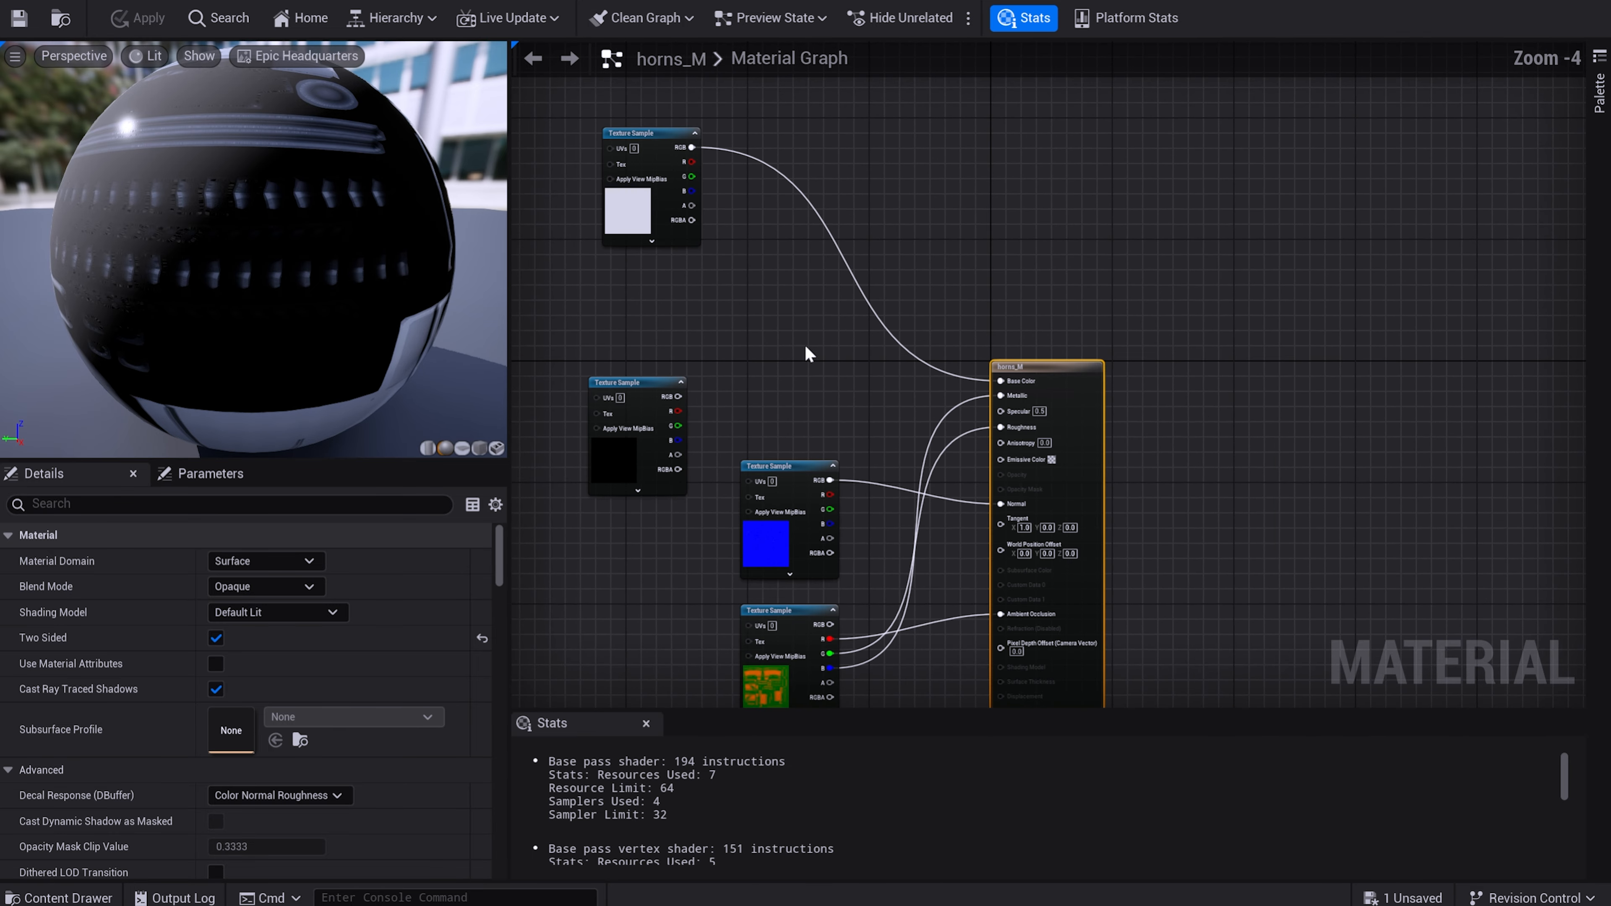
pyautogui.click(766, 342)
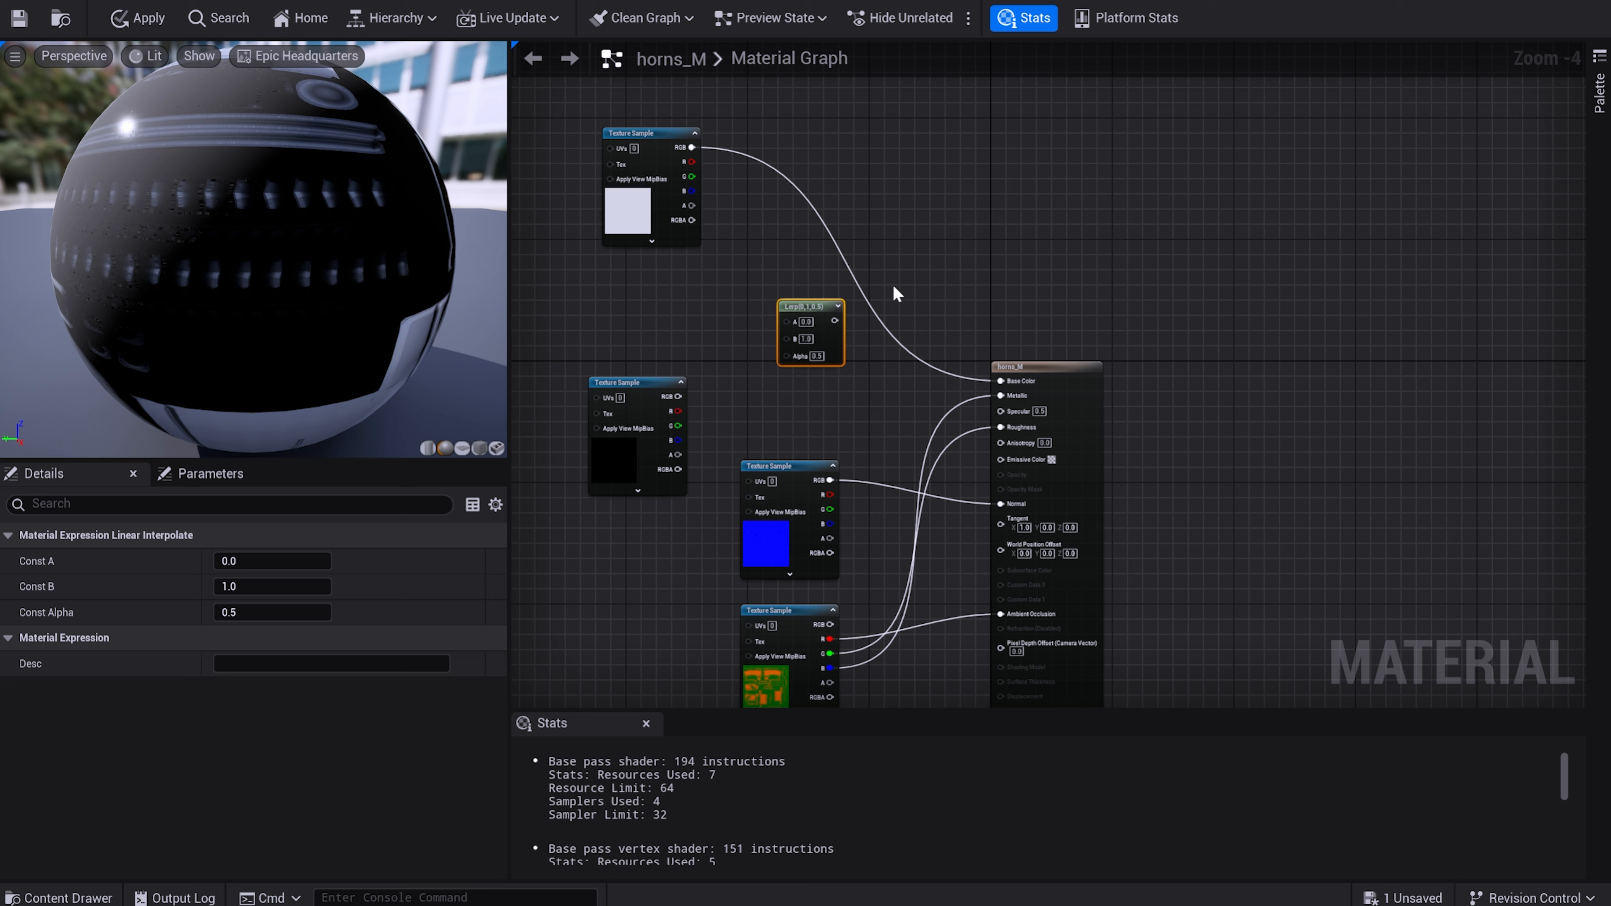
# Break horns_M's Base Color link, feed the light texture's RGB to the Lerp's A and the dark texture's to B, and reposition the dark sample.
pyautogui.rightClick(1002, 381)
pyautogui.click(1076, 459)
pyautogui.moveTo(691, 147); pyautogui.dragTo(779, 336)
pyautogui.moveTo(677, 397); pyautogui.dragTo(770, 385)
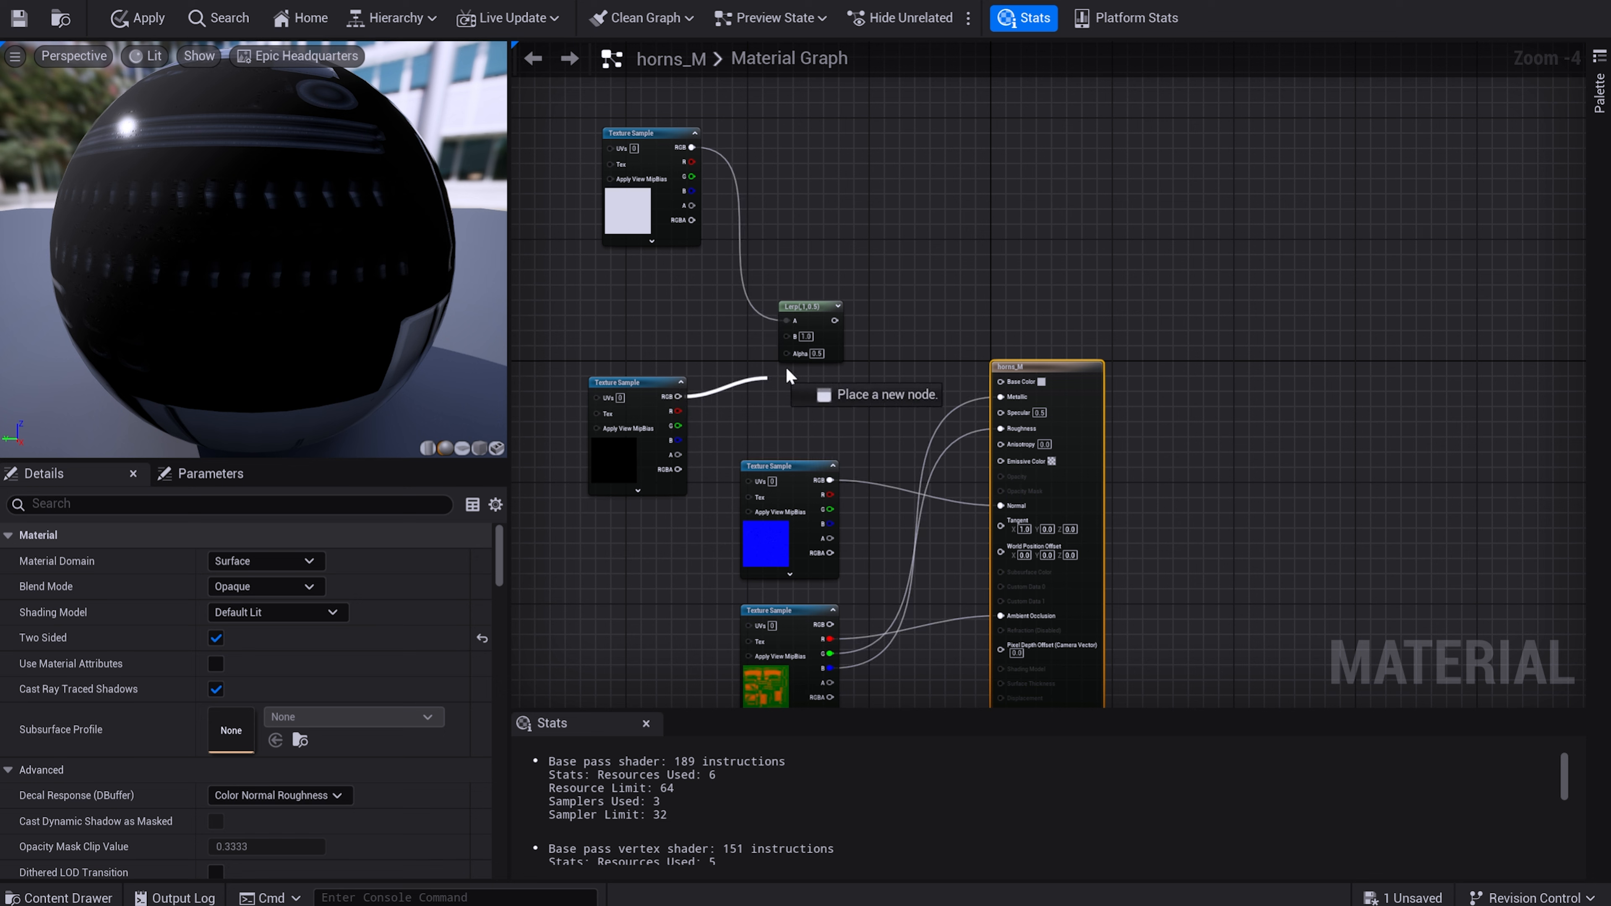
pyautogui.moveTo(645, 383); pyautogui.dragTo(568, 269)
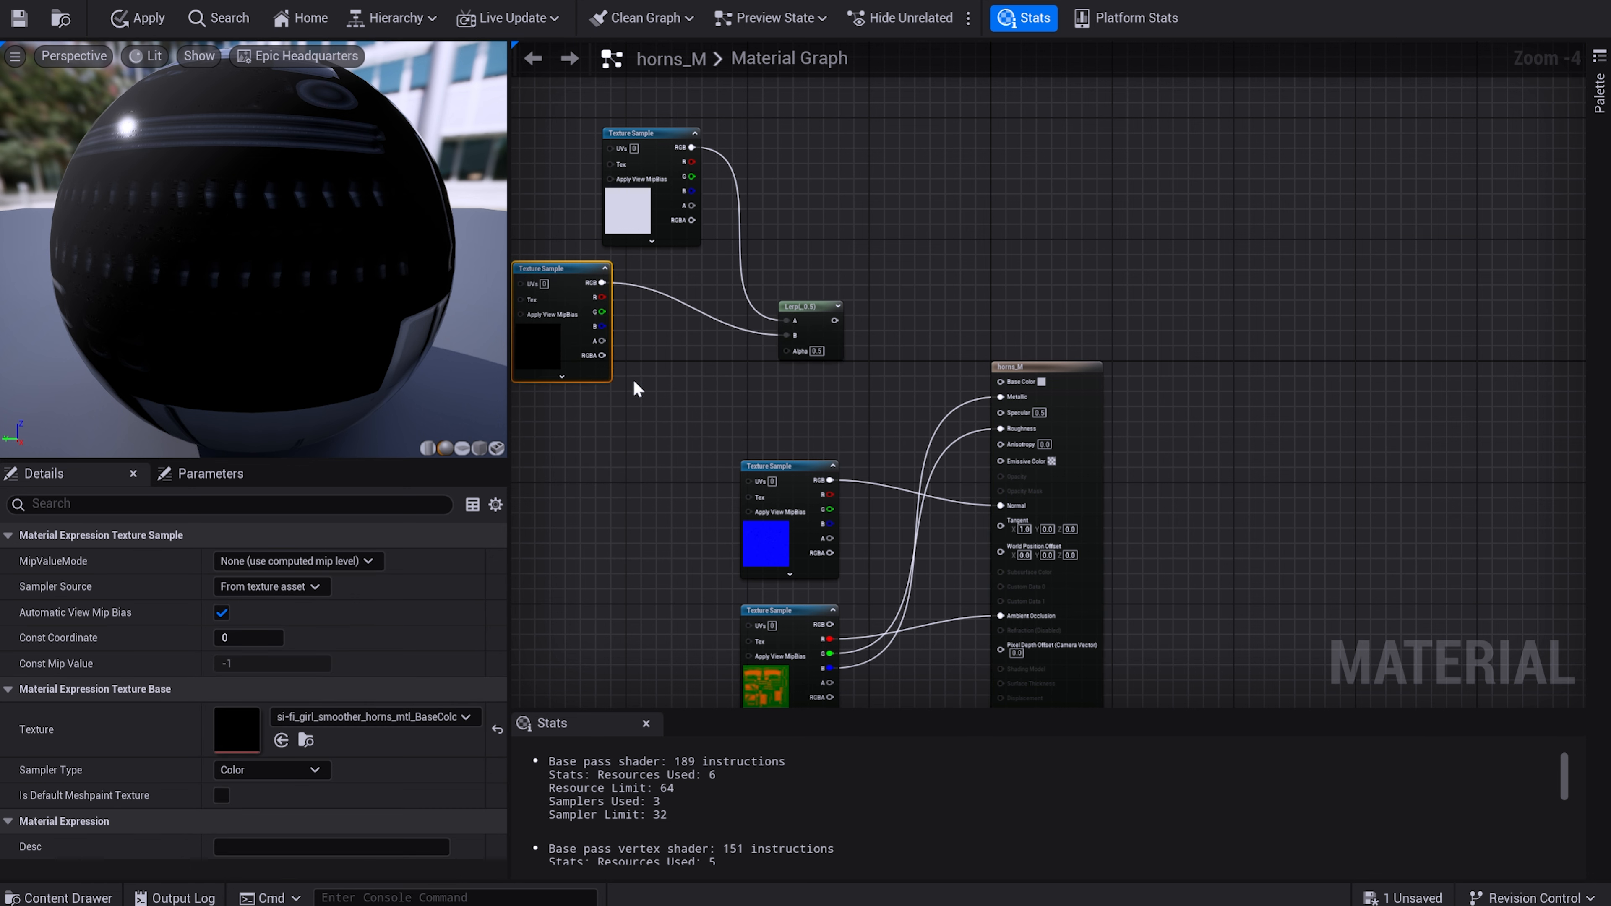
# Add a CollectionParameter node to the horns_M graph, using the TSW collection and its switcher parameter.
pyautogui.click(612, 455)
pyautogui.rightClick(609, 451)
pyautogui.write('c')
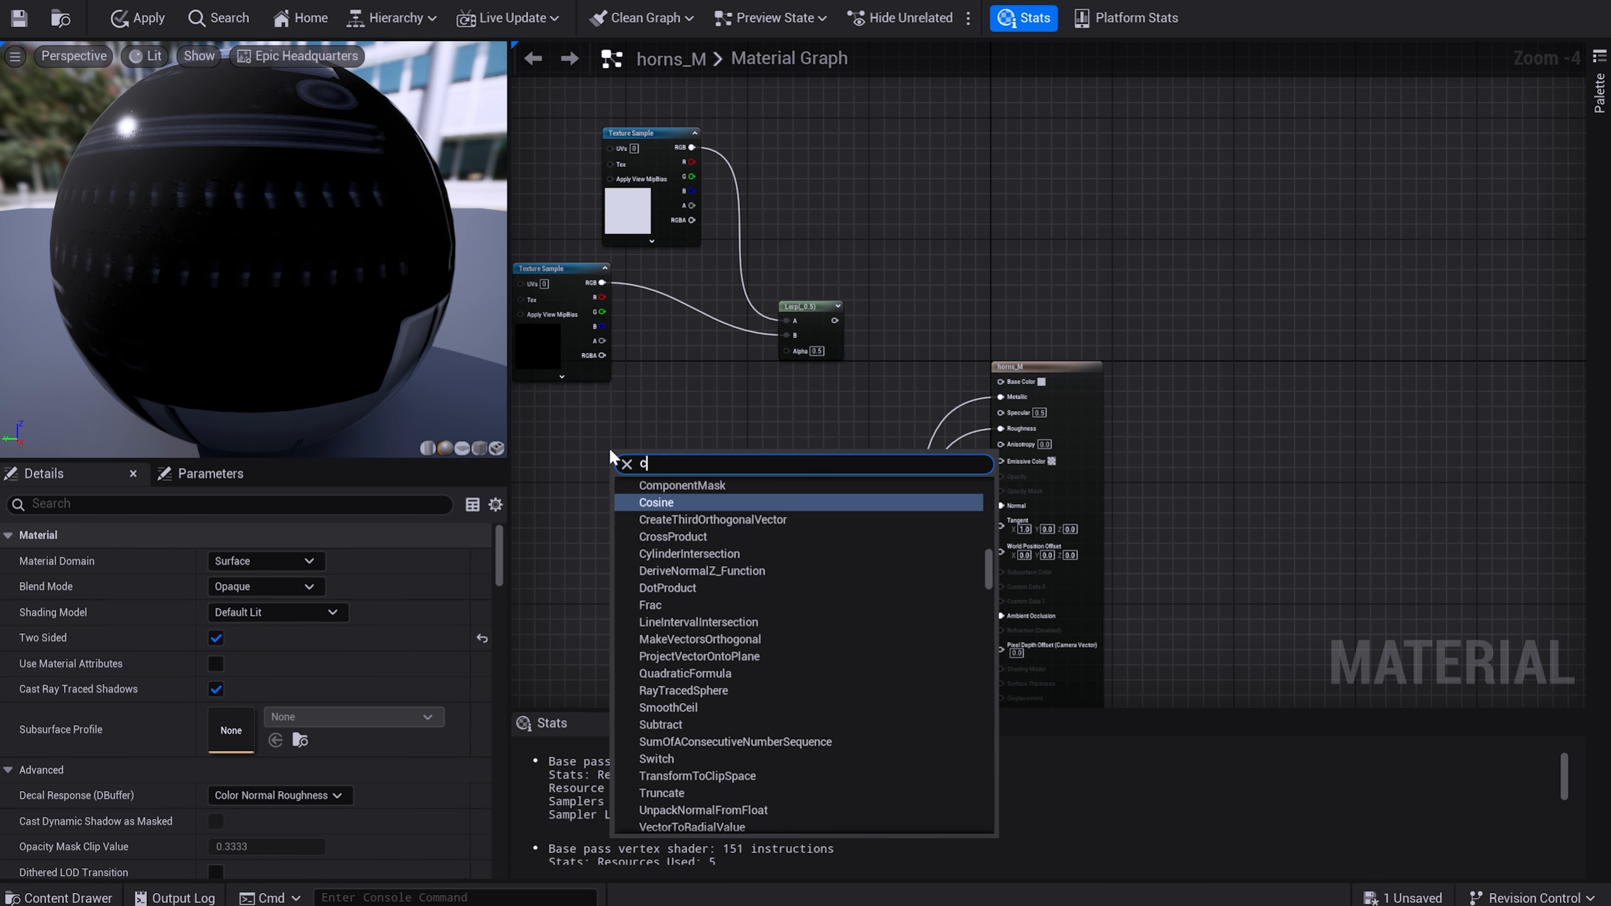
pyautogui.write('oll')
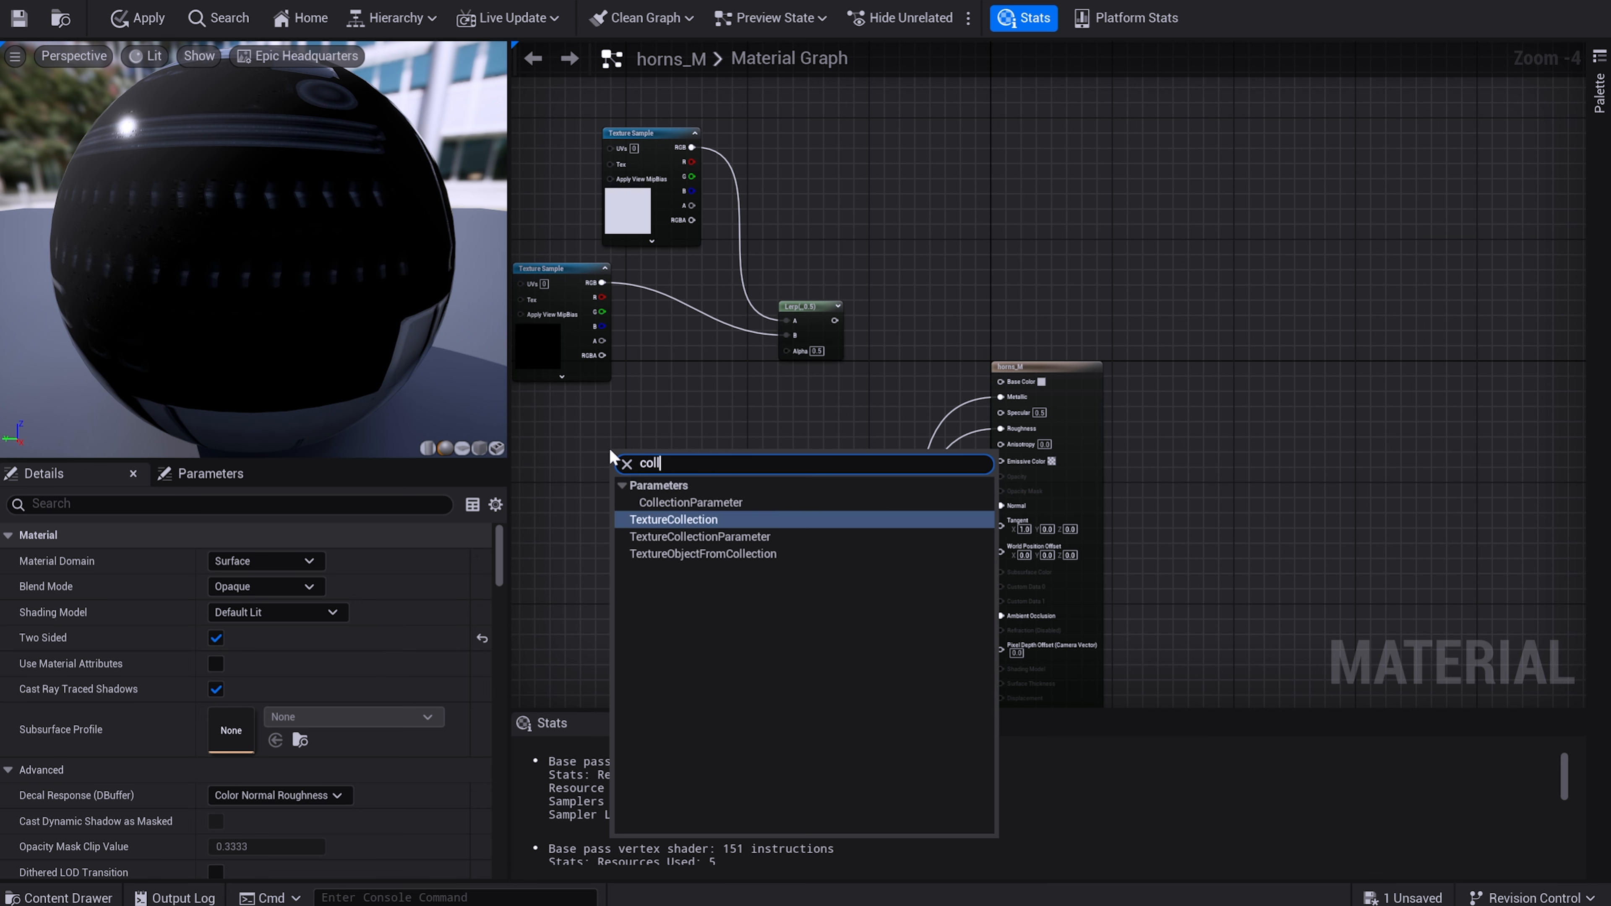
pyautogui.press('Up')
pyautogui.press('Return')
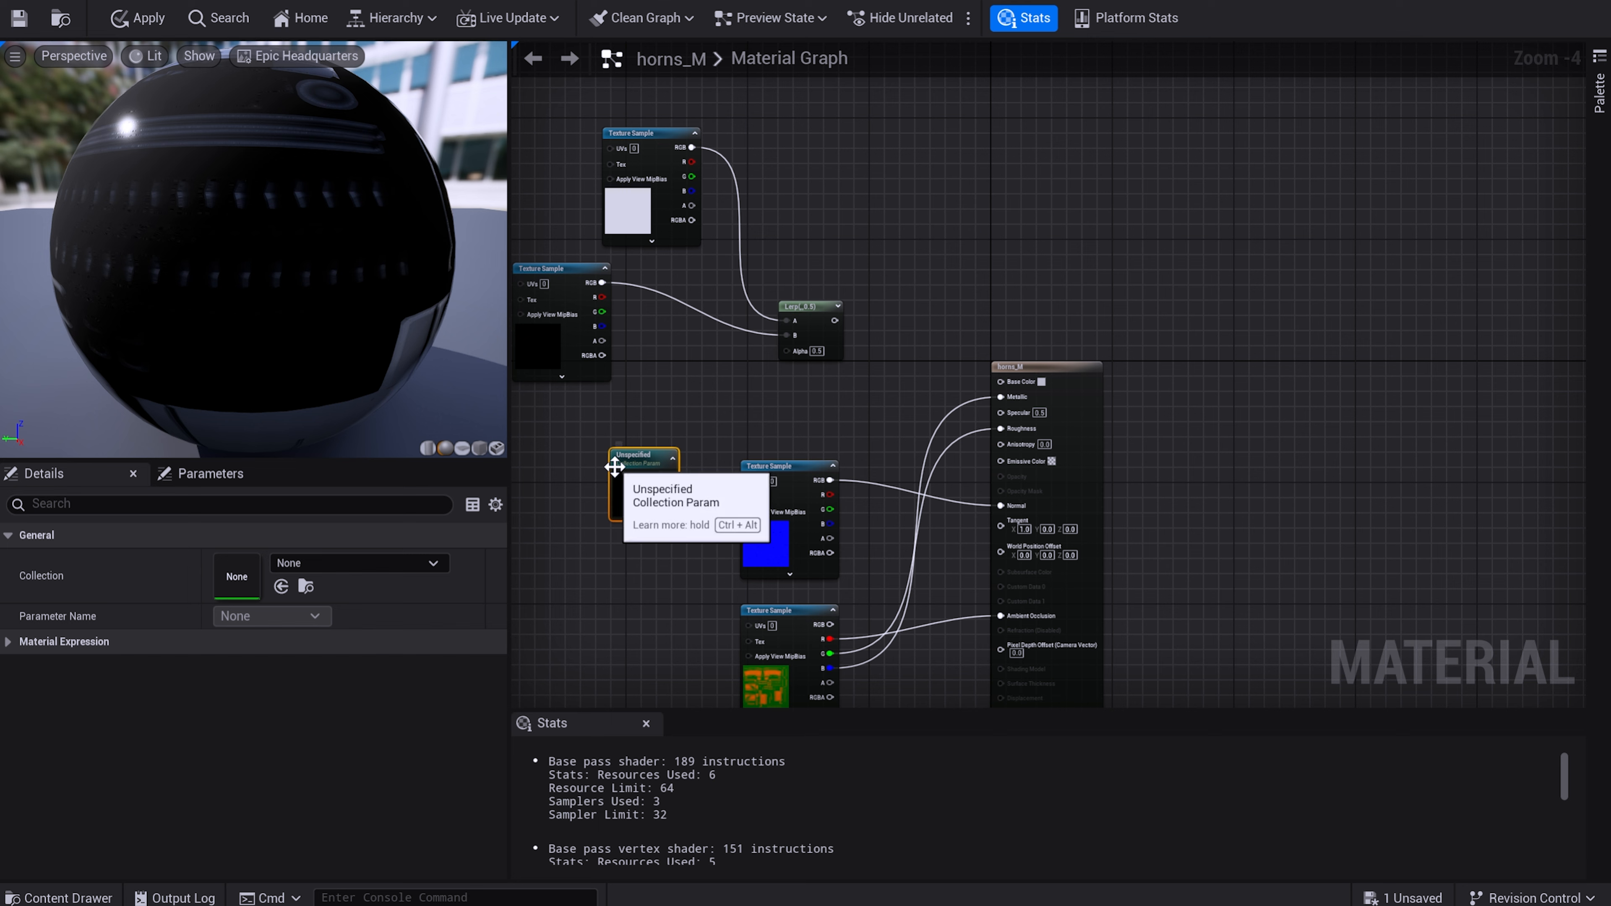
pyautogui.scroll(3, 657, 444)
pyautogui.click(405, 566)
pyautogui.click(437, 343)
pyautogui.click(272, 615)
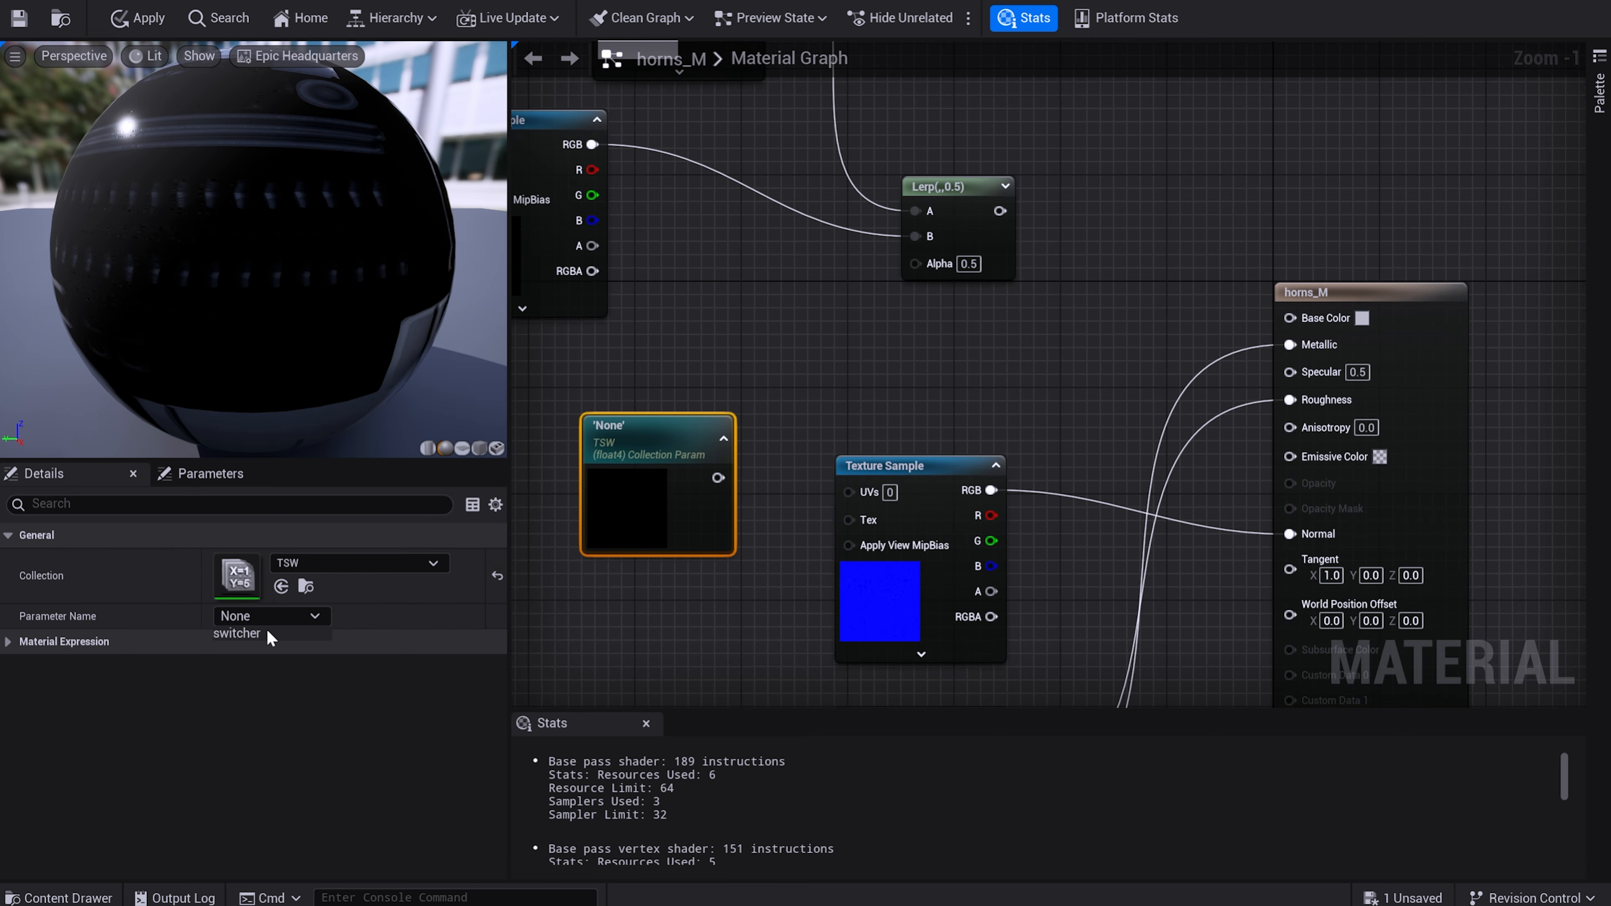
# Wire the switcher node into the Lerp's Alpha and the Lerp's output into horns_M's Base Color, and save the material.
pyautogui.moveTo(718, 477); pyautogui.dragTo(916, 262)
pyautogui.moveTo(975, 210); pyautogui.dragTo(1187, 343)
pyautogui.moveTo(1290, 322); pyautogui.dragTo(1289, 319)
pyautogui.click(20, 19)
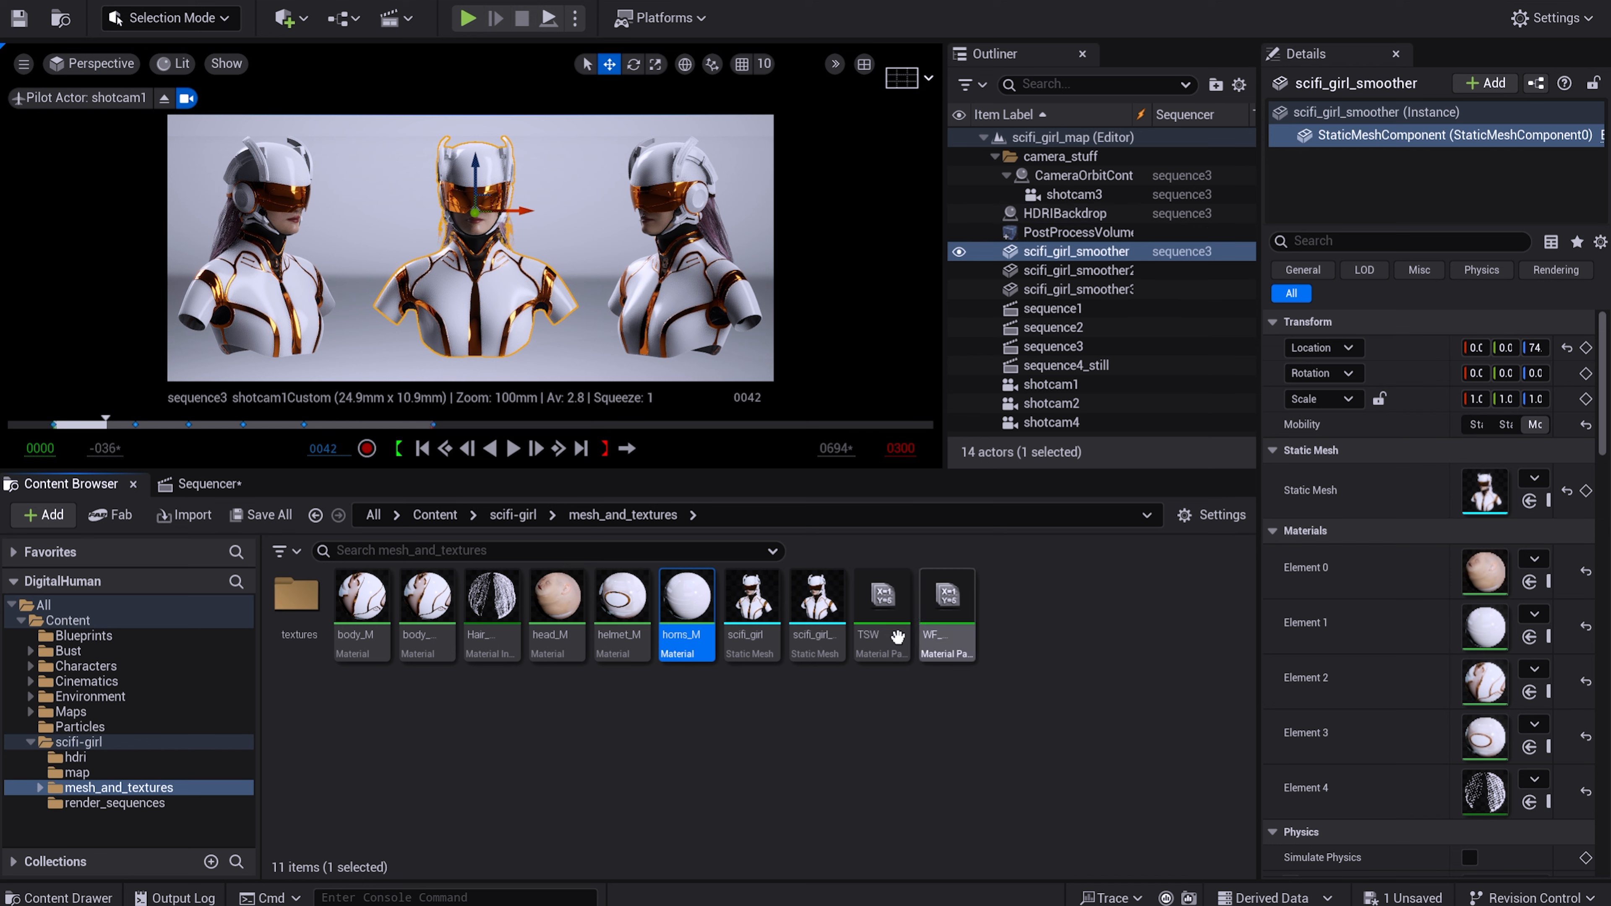
# Collapse the scifi_girl_smoother track in sequence3 and add a Material Parameter Collection track for TSW.
pyautogui.click(203, 484)
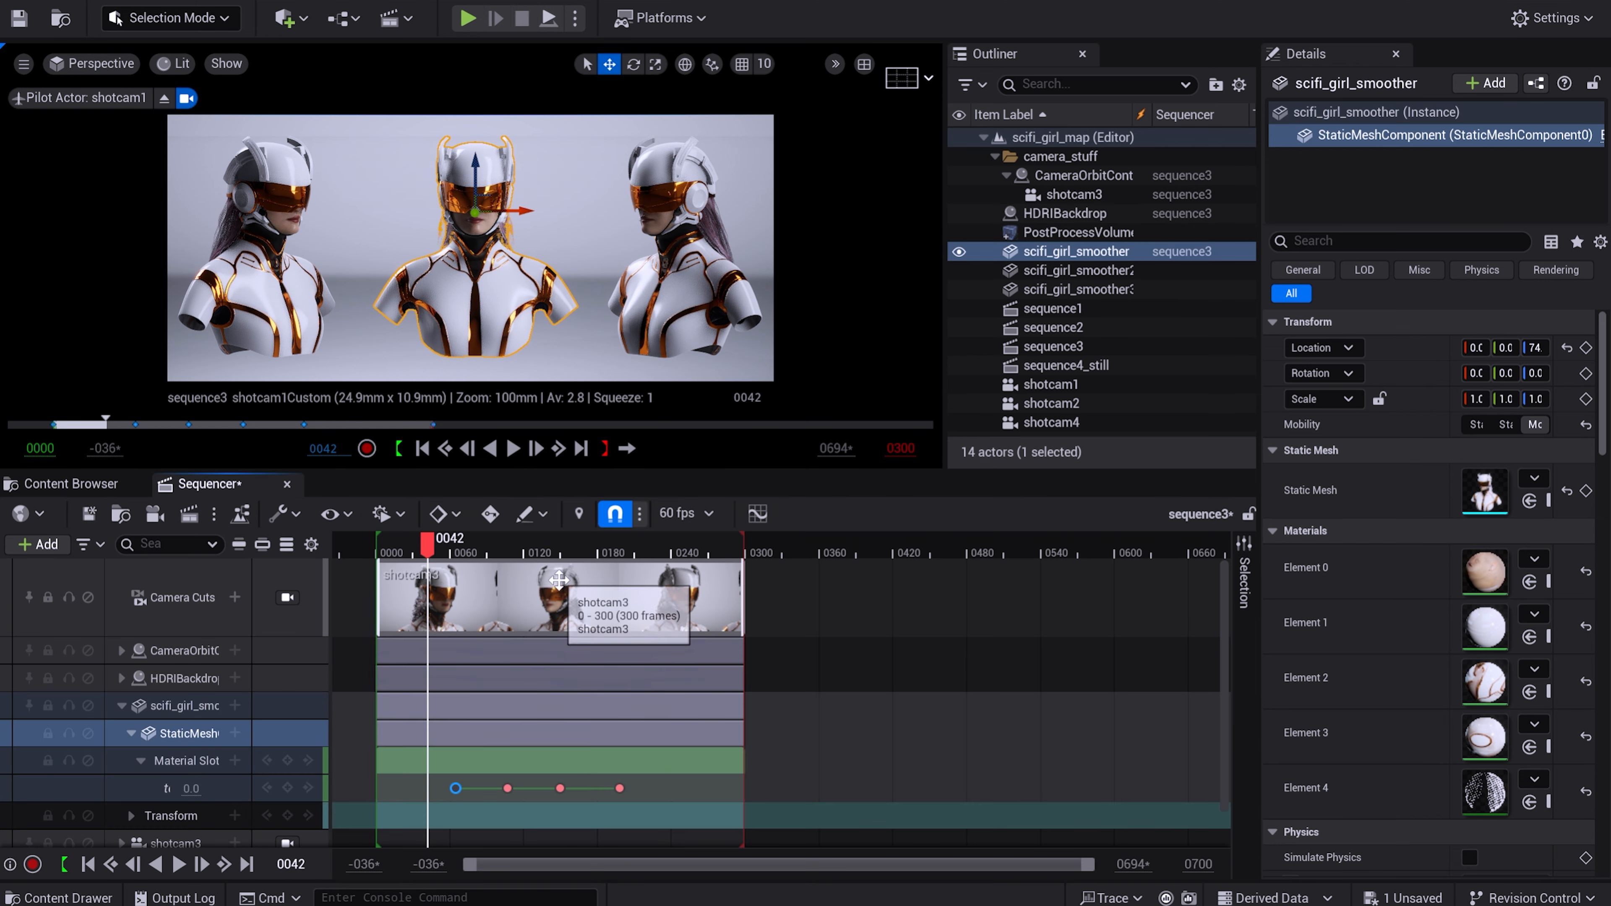
pyautogui.click(120, 707)
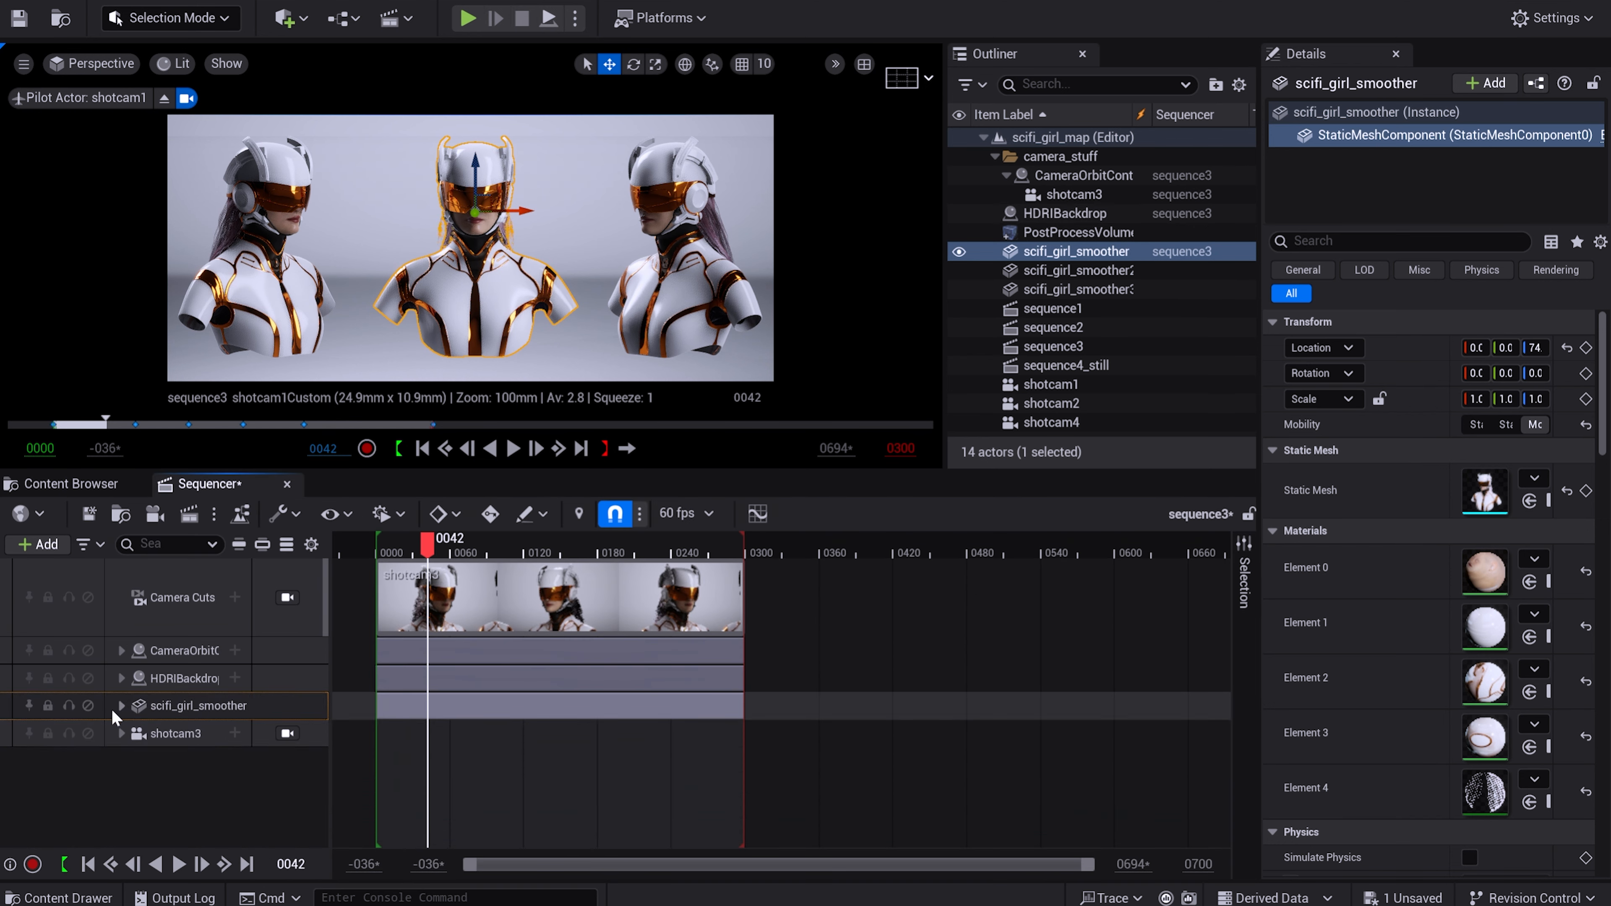
pyautogui.click(40, 545)
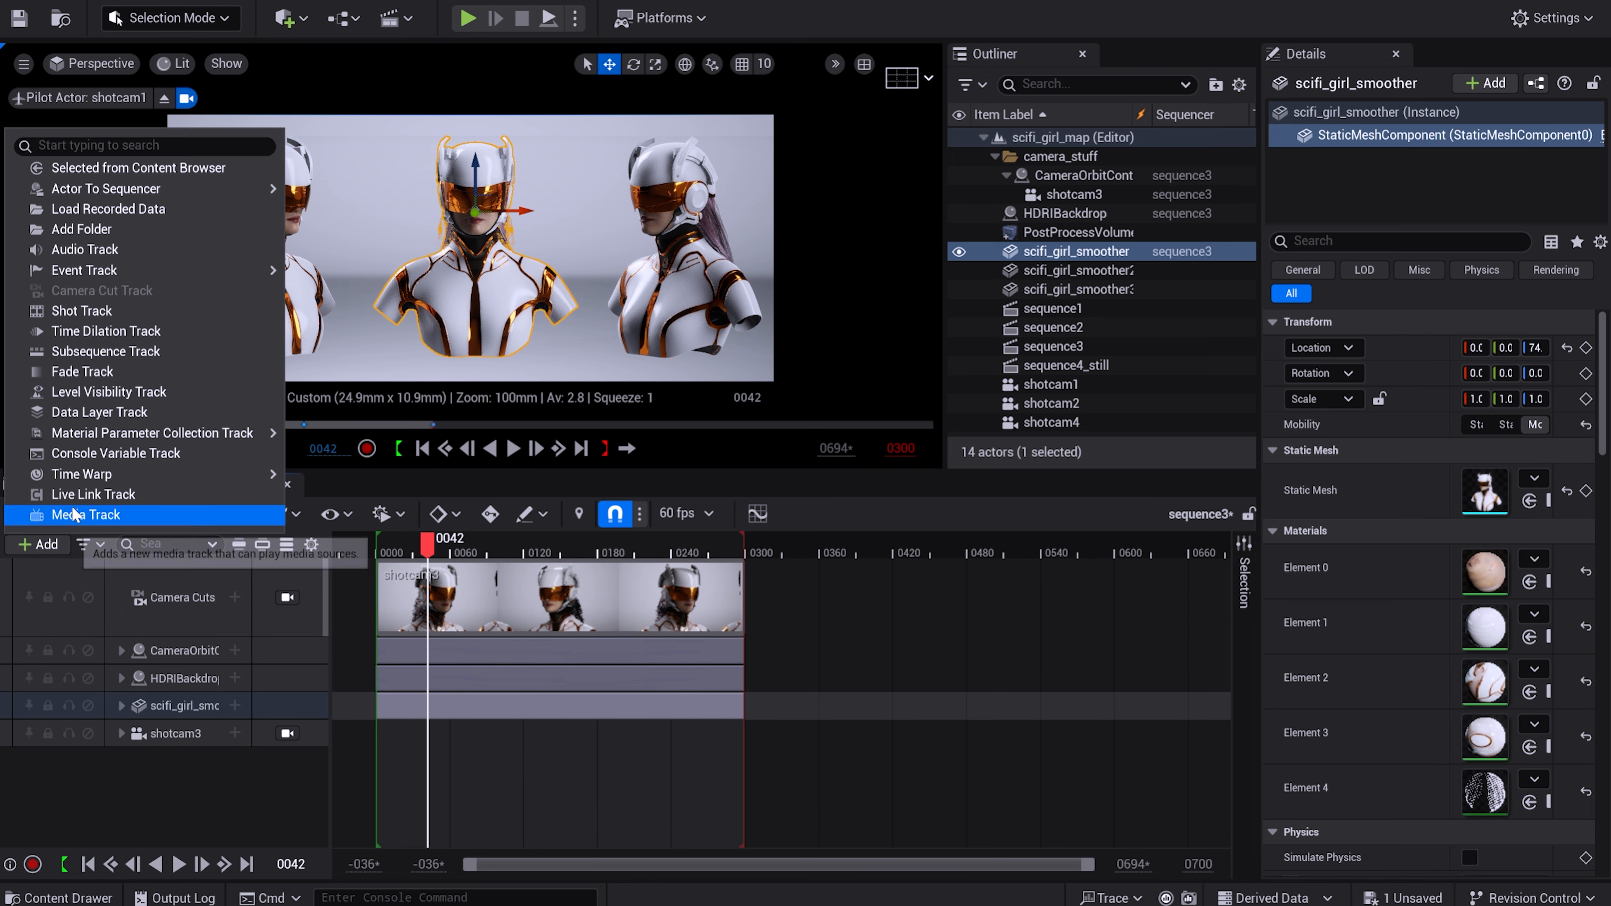
pyautogui.moveTo(260, 434)
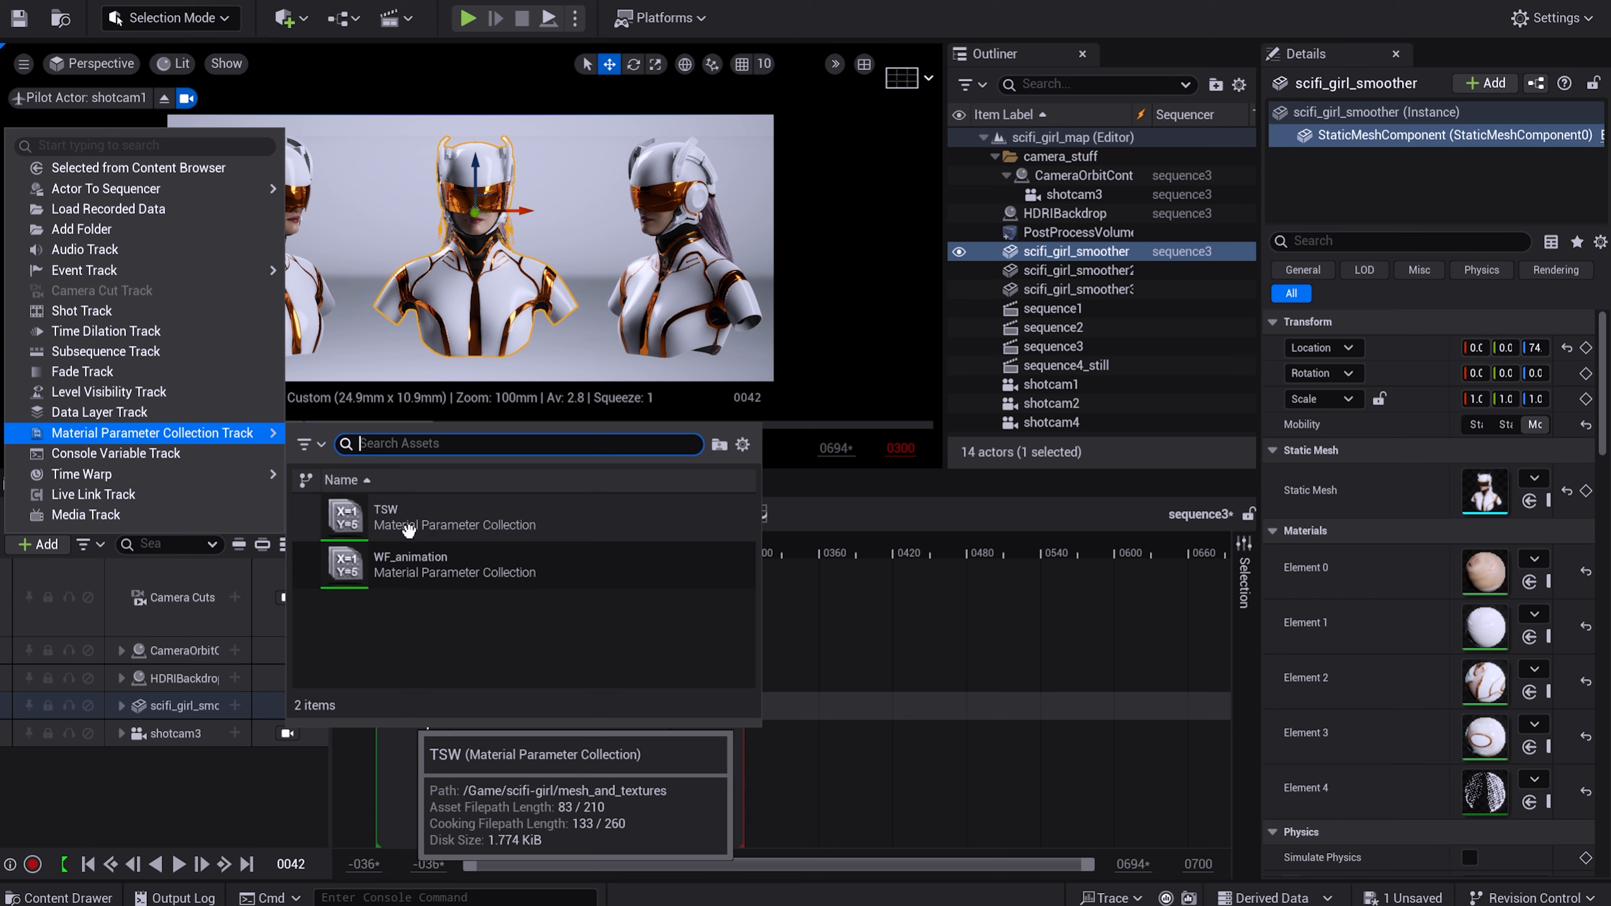
pyautogui.click(386, 517)
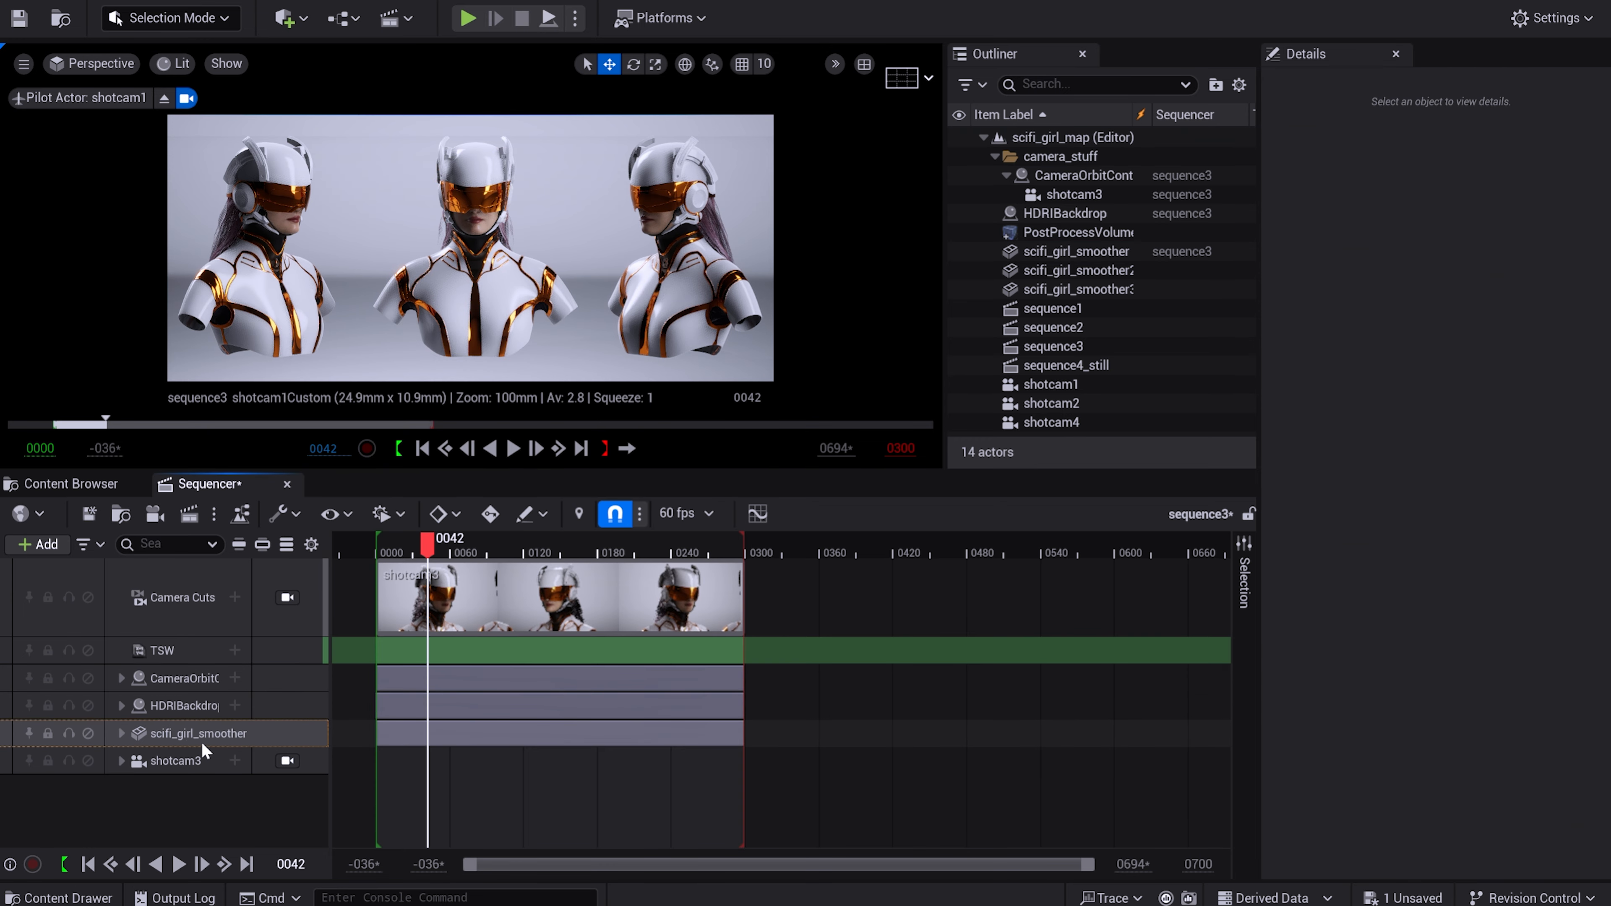
# Add the switcher scalar parameter to the TSW track at frame 42 and expand the track.
pyautogui.click(235, 650)
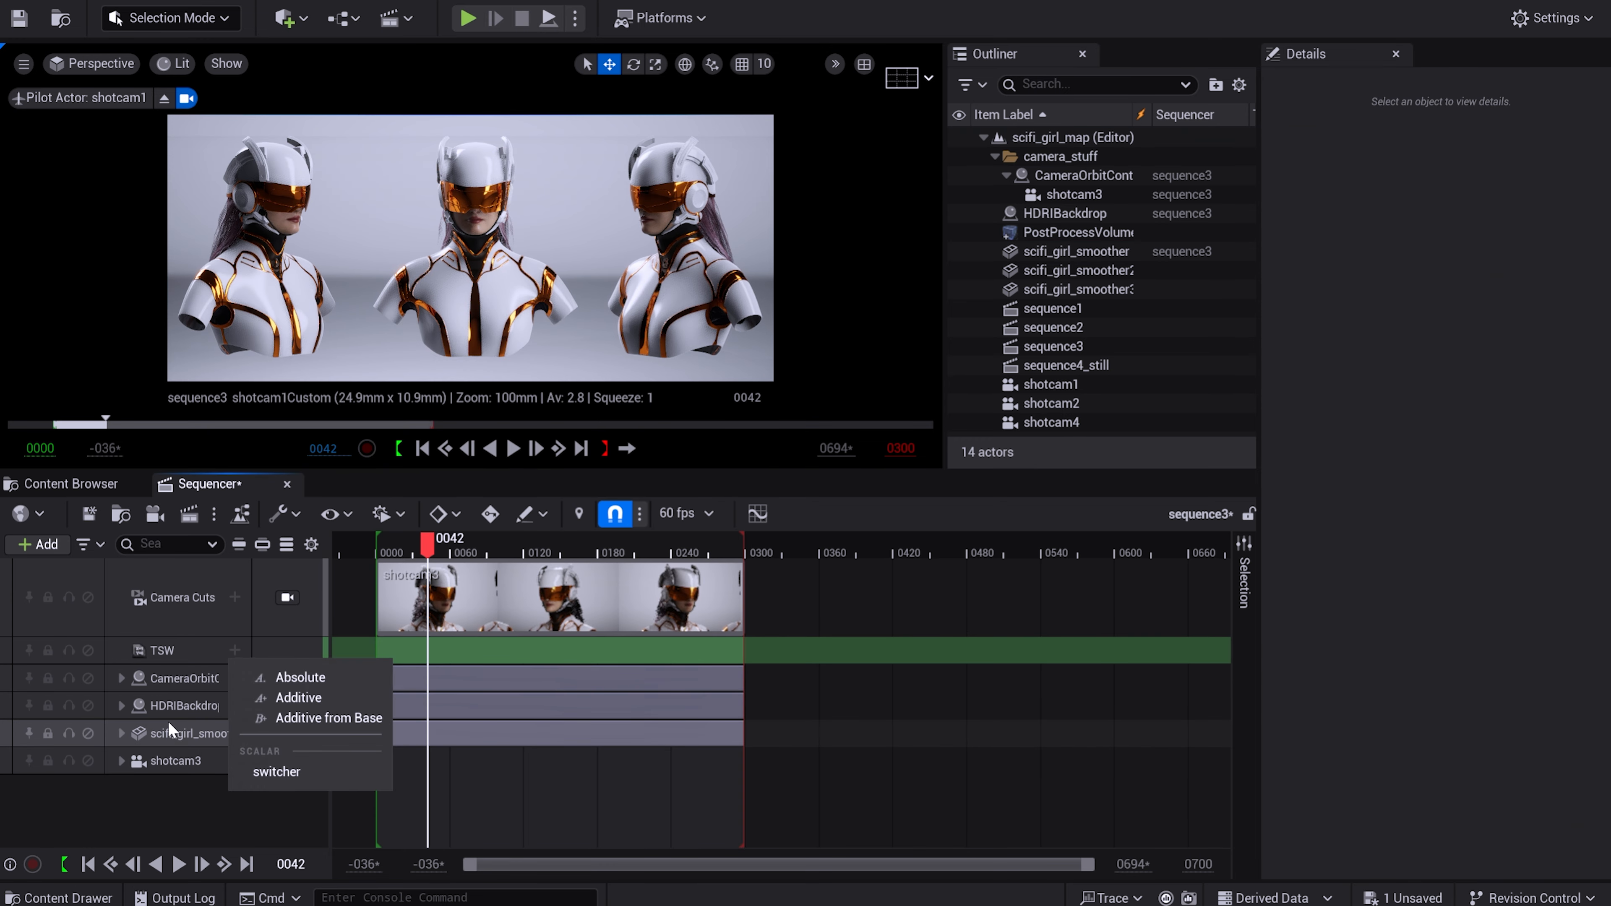
pyautogui.click(297, 770)
pyautogui.click(121, 650)
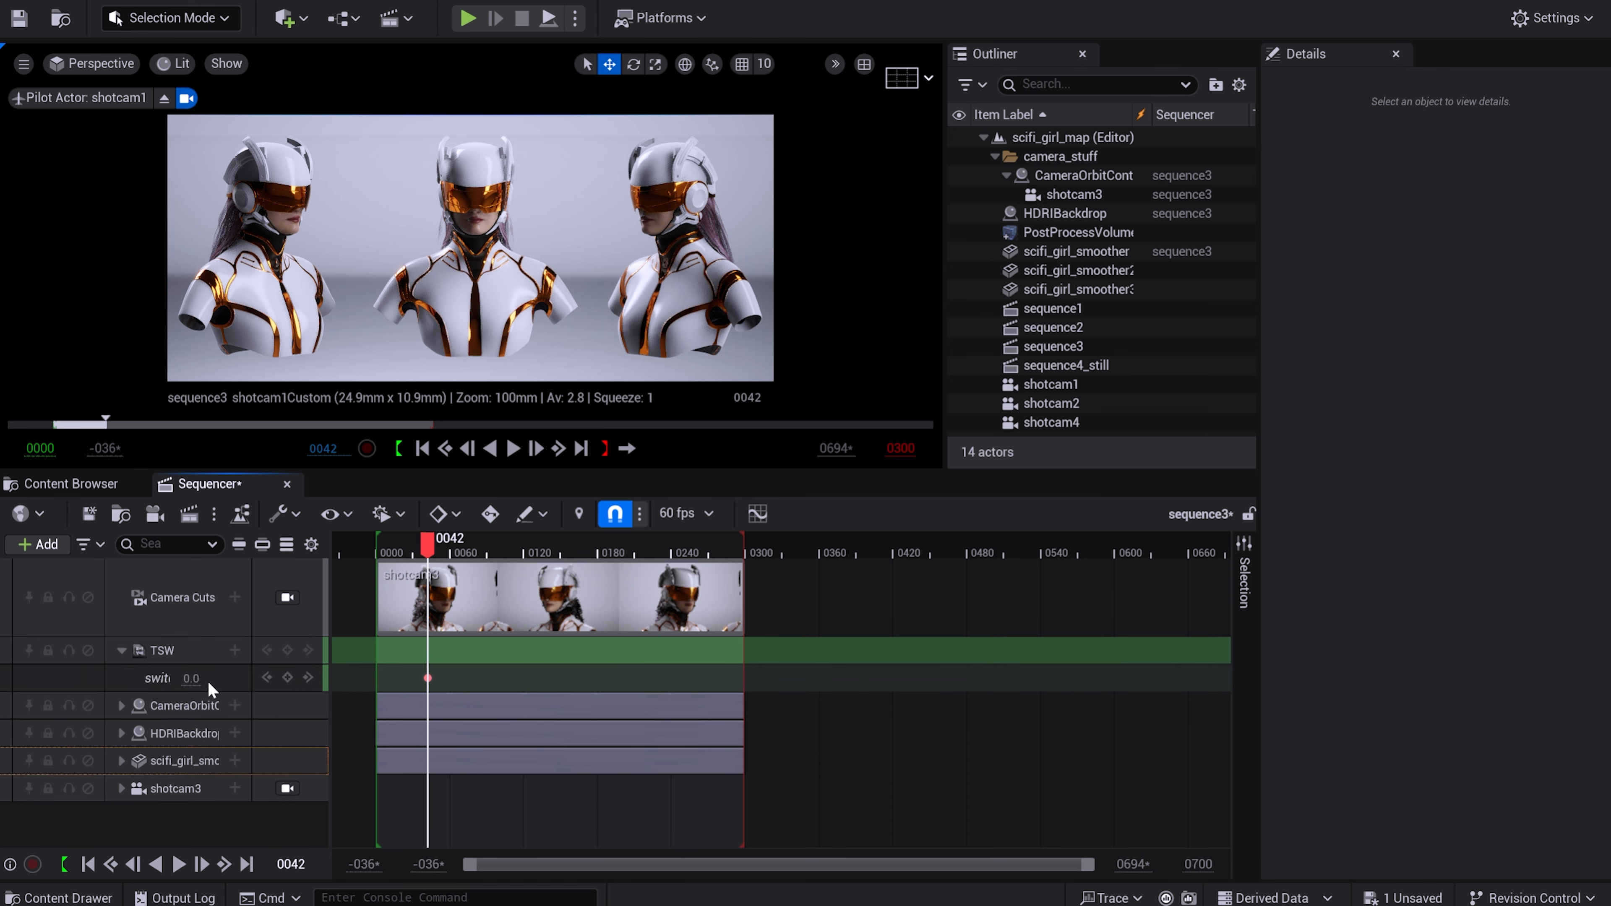
# Key the TSW switcher at 1 on frame 91 and at 0 on frame 144.
pyautogui.moveTo(428, 547); pyautogui.dragTo(488, 548)
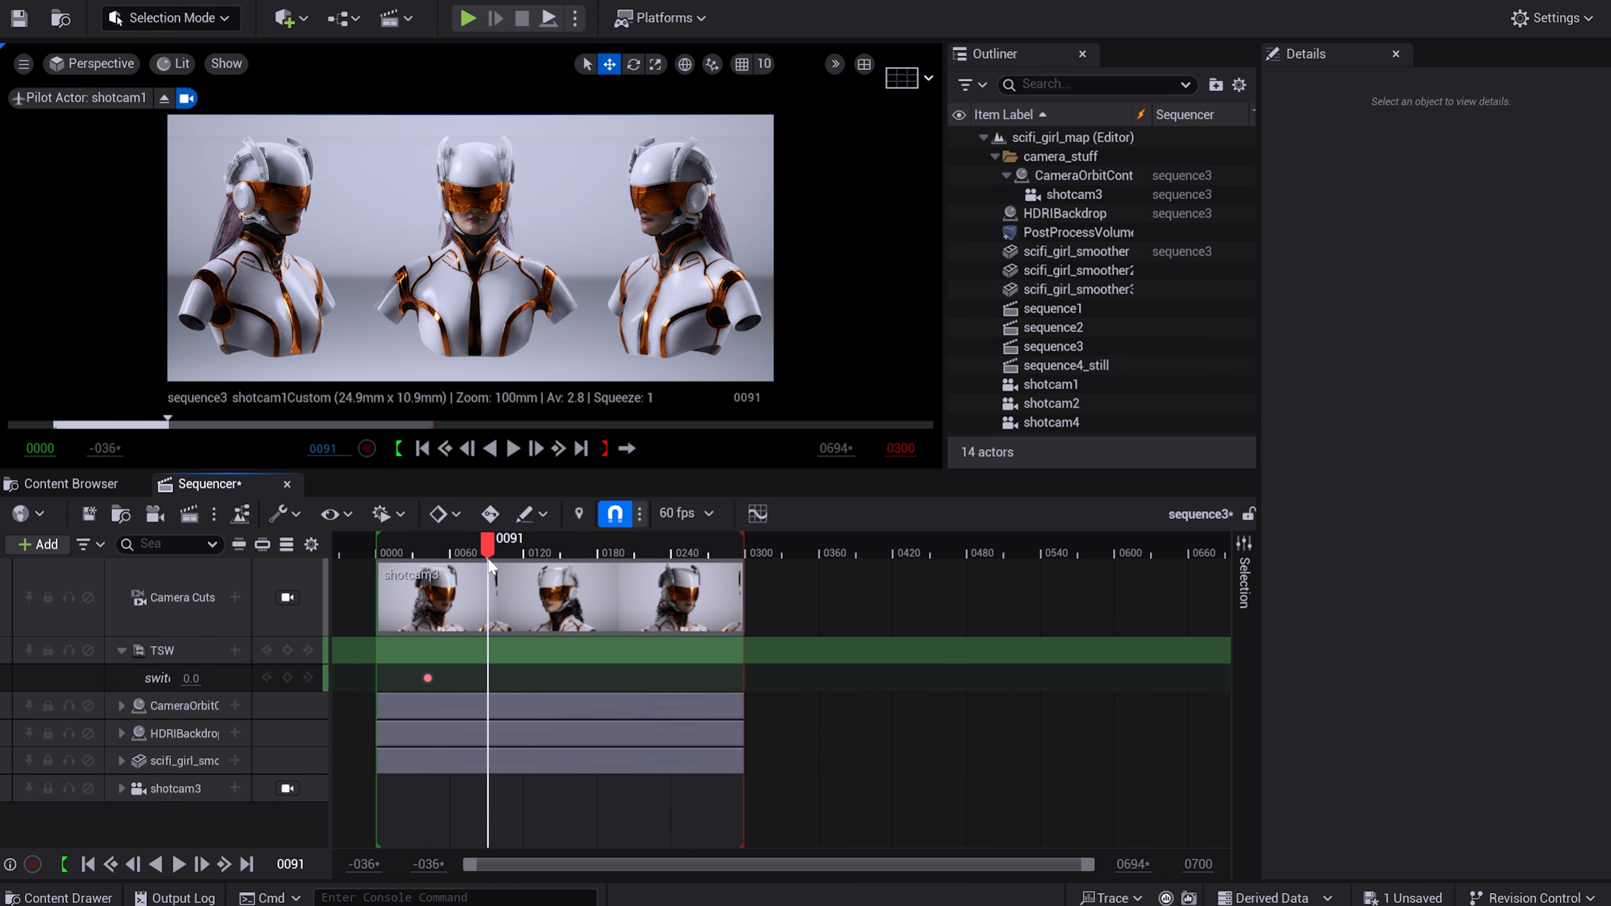
pyautogui.write('1')
pyautogui.press('Return')
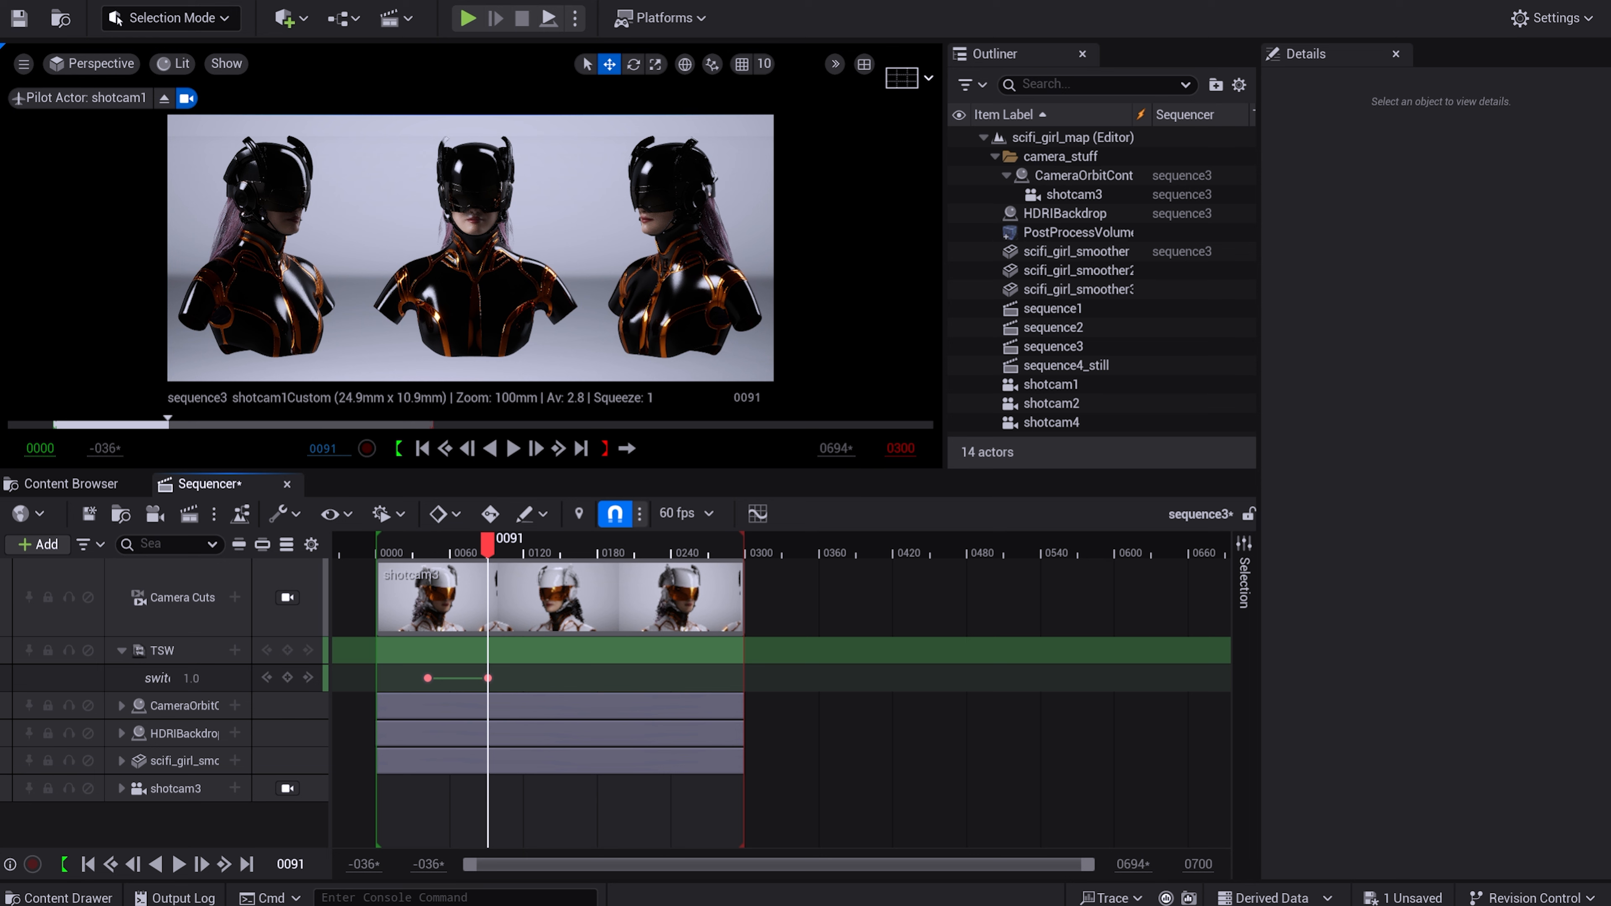
pyautogui.moveTo(487, 544); pyautogui.dragTo(553, 545)
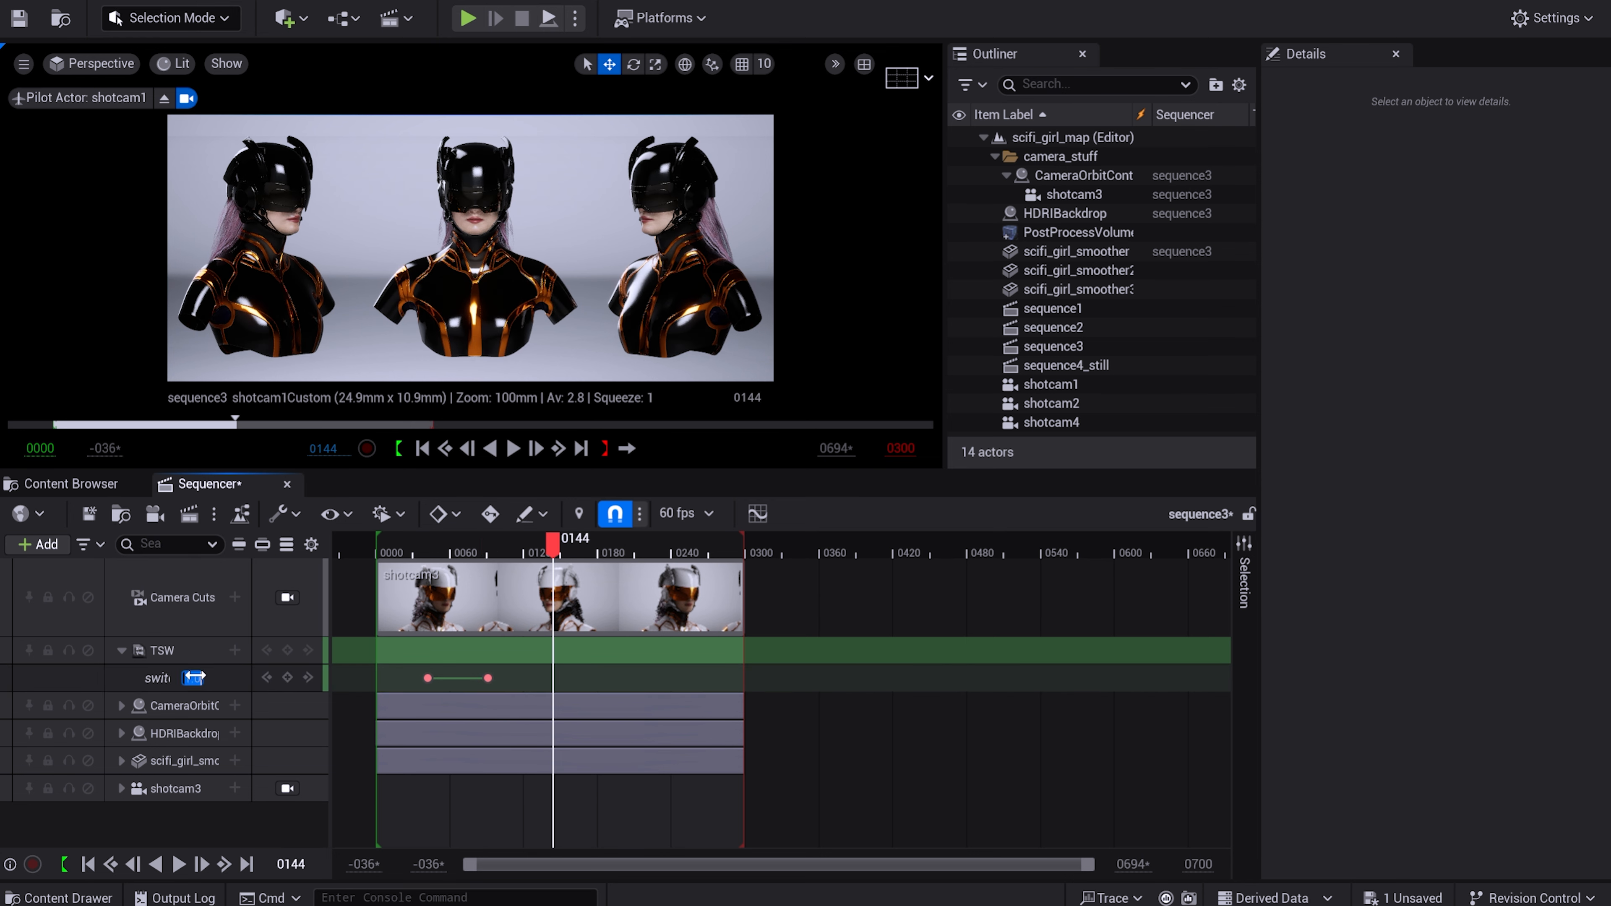
pyautogui.write('0')
pyautogui.press('Return')
# Key the TSW switcher at 1 on frame 192 and at 0 on frame 233.
pyautogui.moveTo(553, 544); pyautogui.dragTo(611, 544)
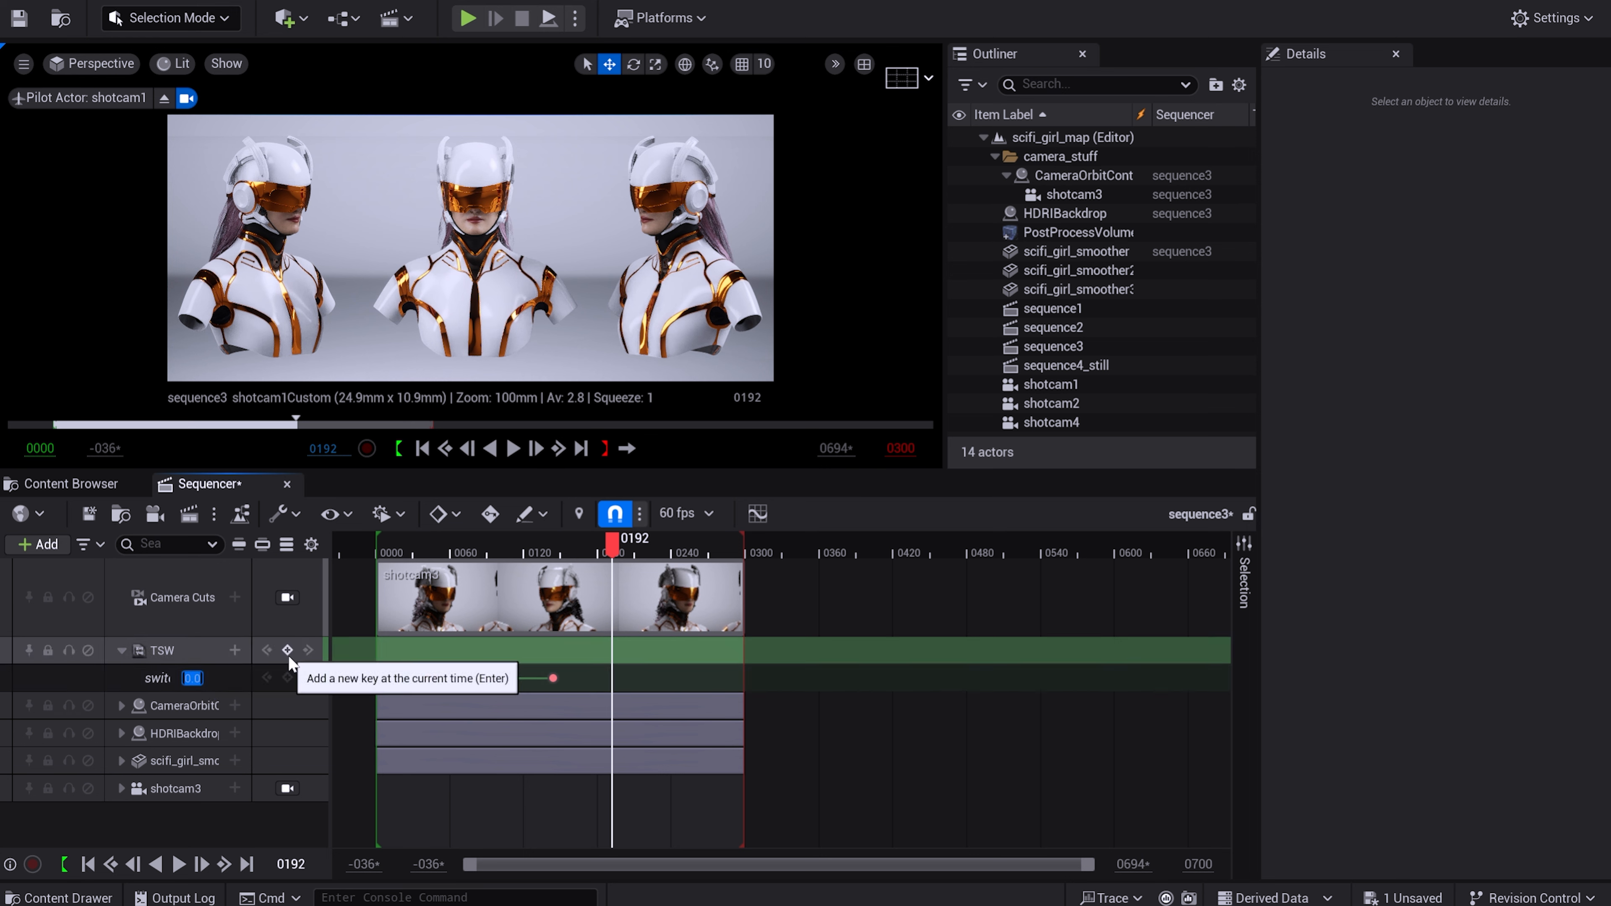
pyautogui.write('1')
pyautogui.press('Return')
pyautogui.moveTo(625, 550); pyautogui.dragTo(672, 550)
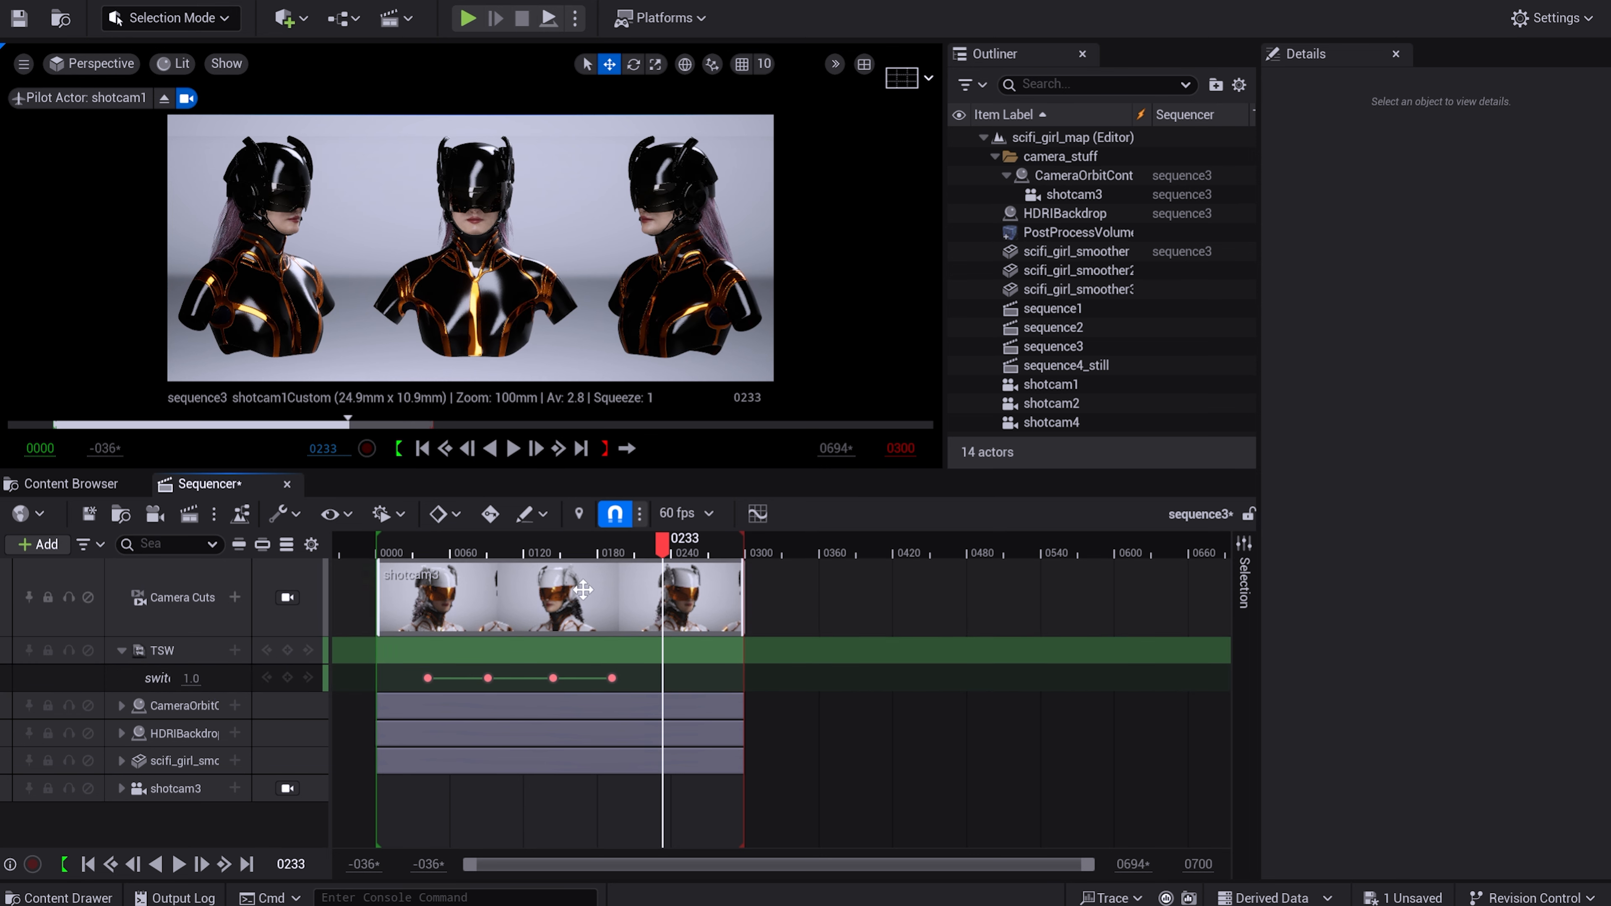
pyautogui.write('0')
pyautogui.press('Return')
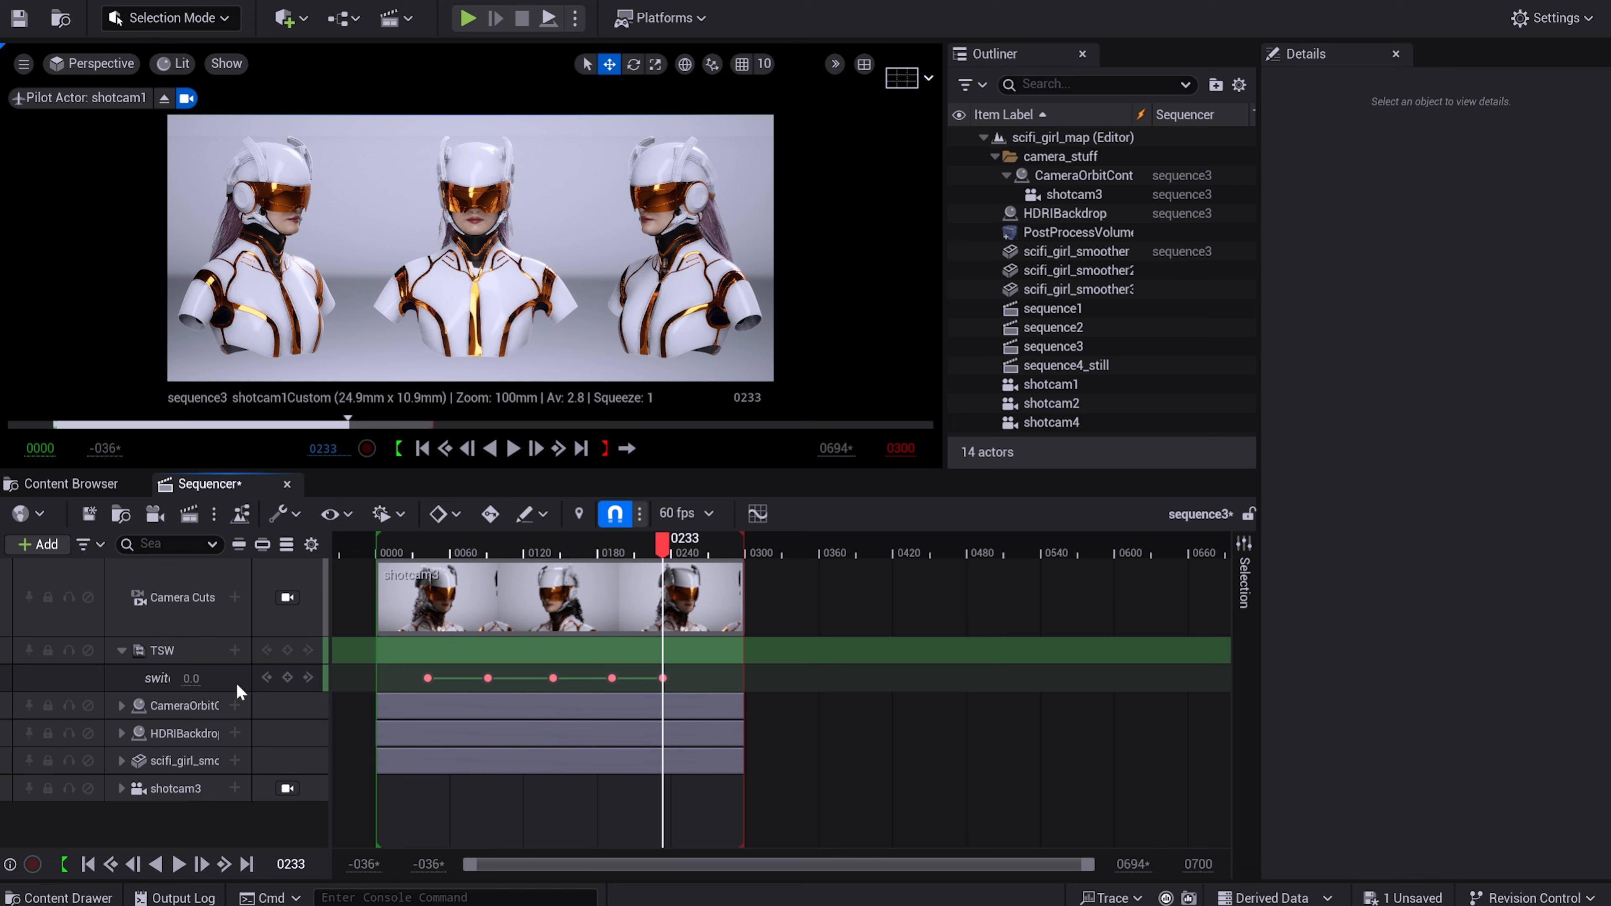
# Play sequence3 forward and in reverse through shotcam1 in an enlarged viewport to check the texture switch on all three busts.
pyautogui.click(512, 450)
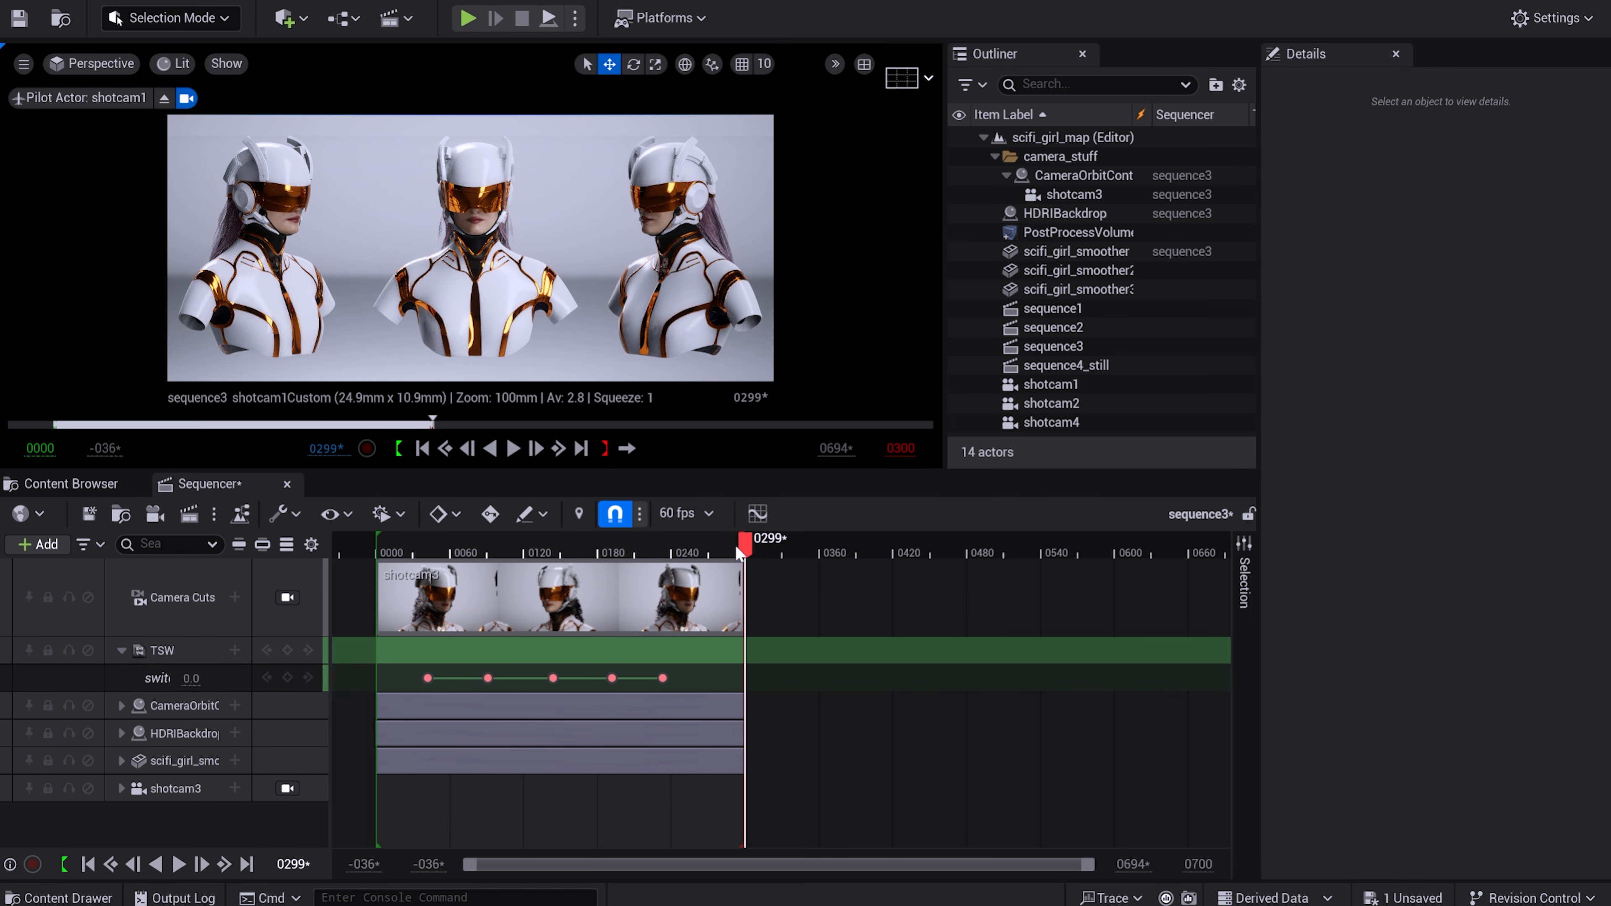
pyautogui.click(490, 448)
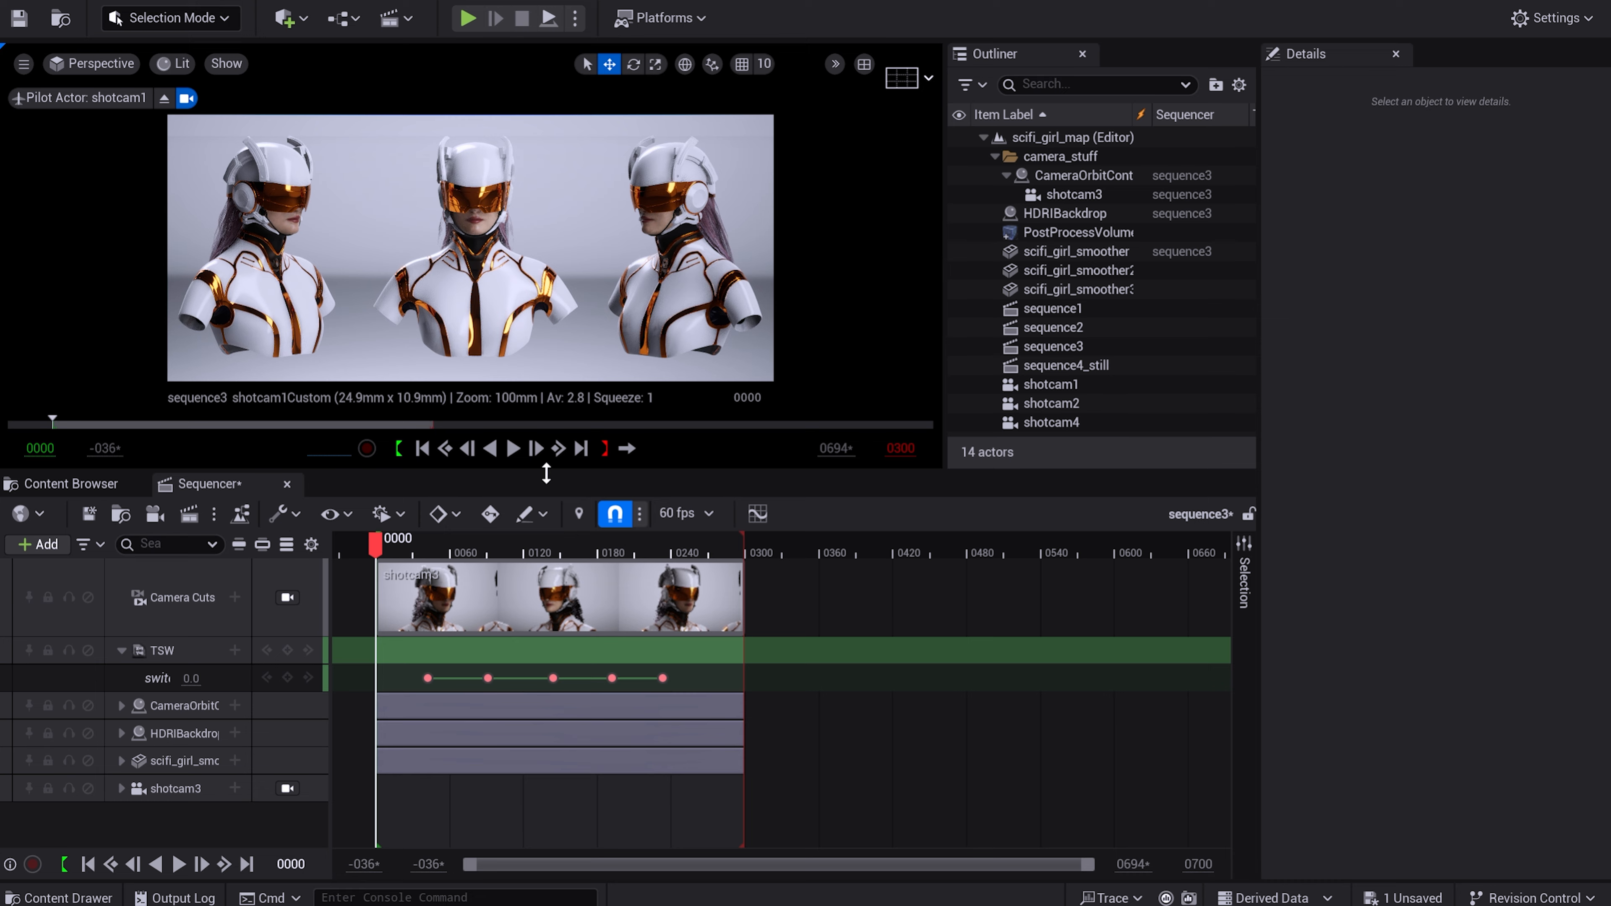
pyautogui.click(513, 448)
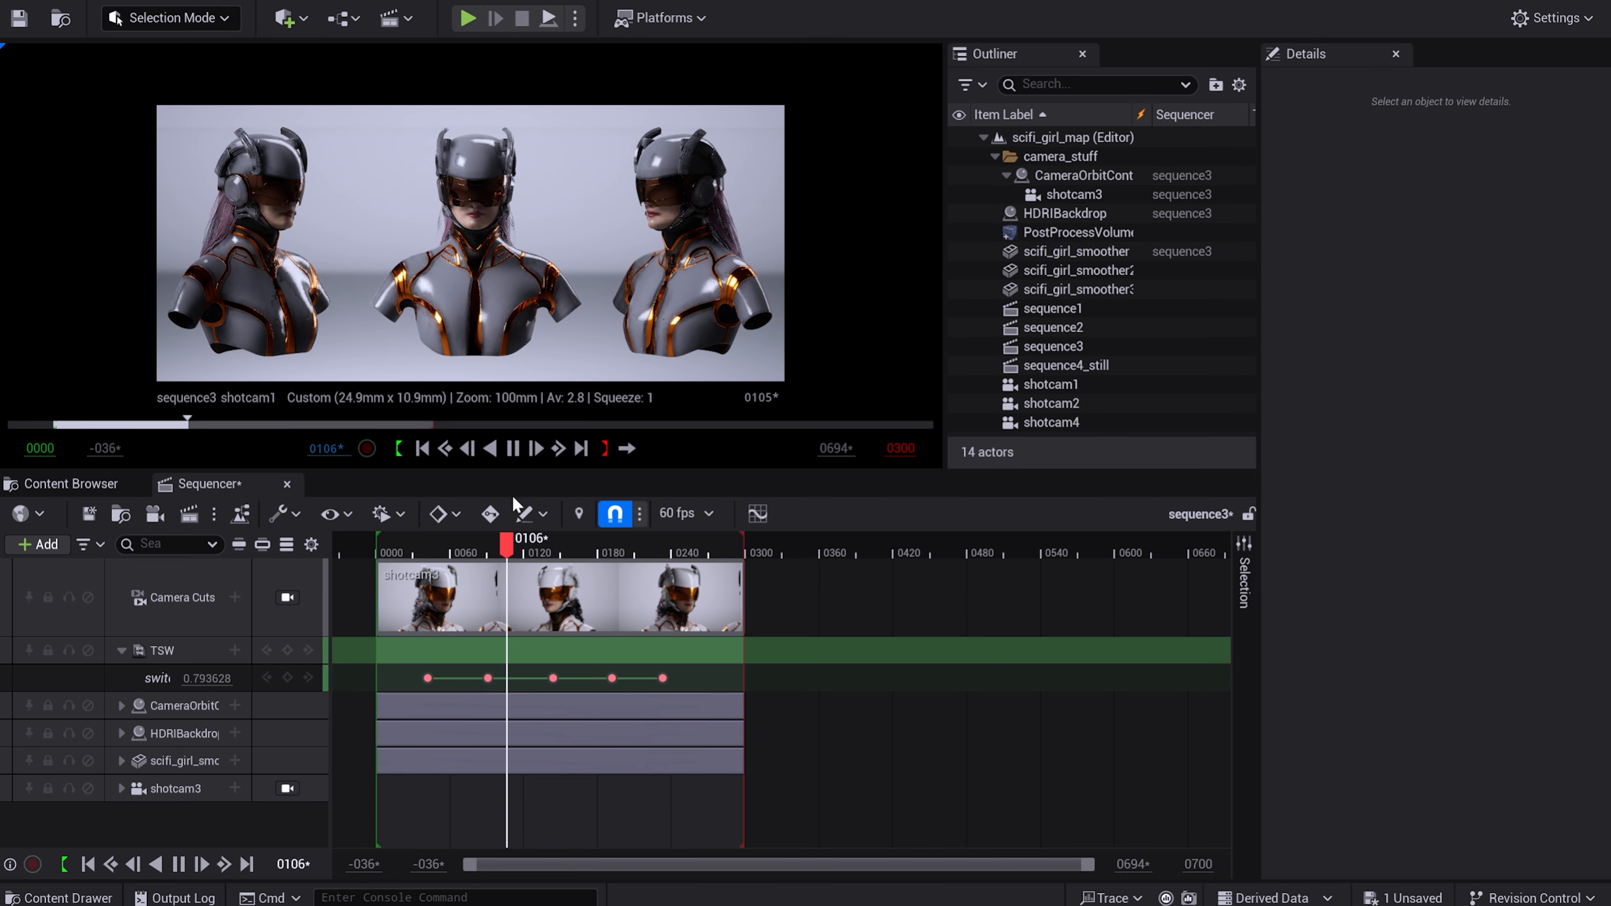
pyautogui.moveTo(513, 472); pyautogui.dragTo(494, 663)
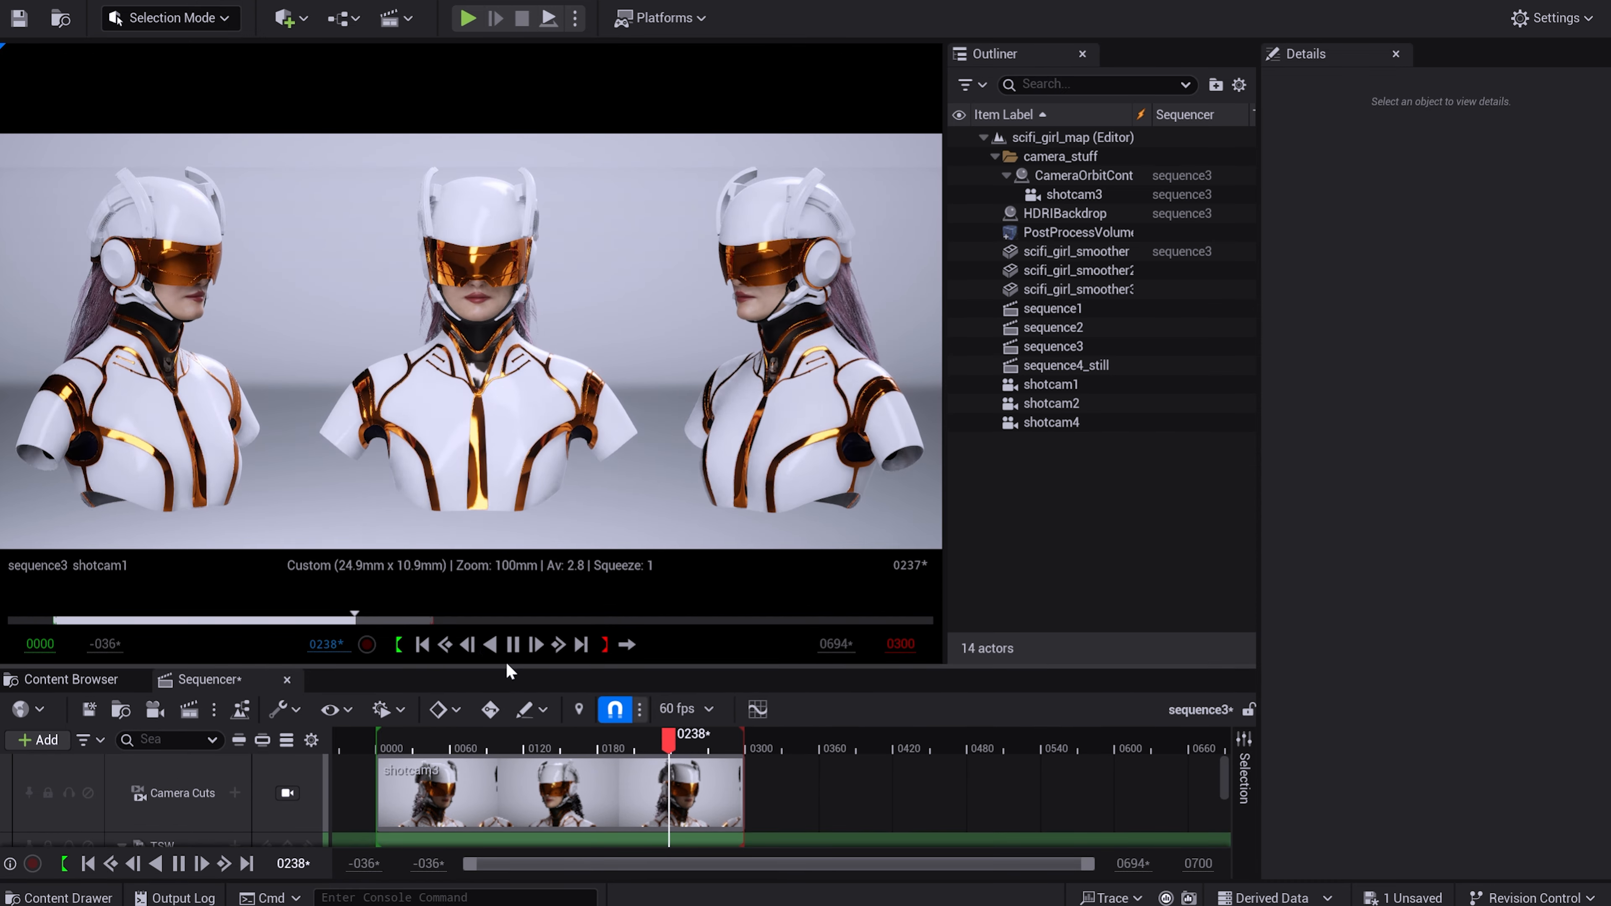
pyautogui.click(490, 647)
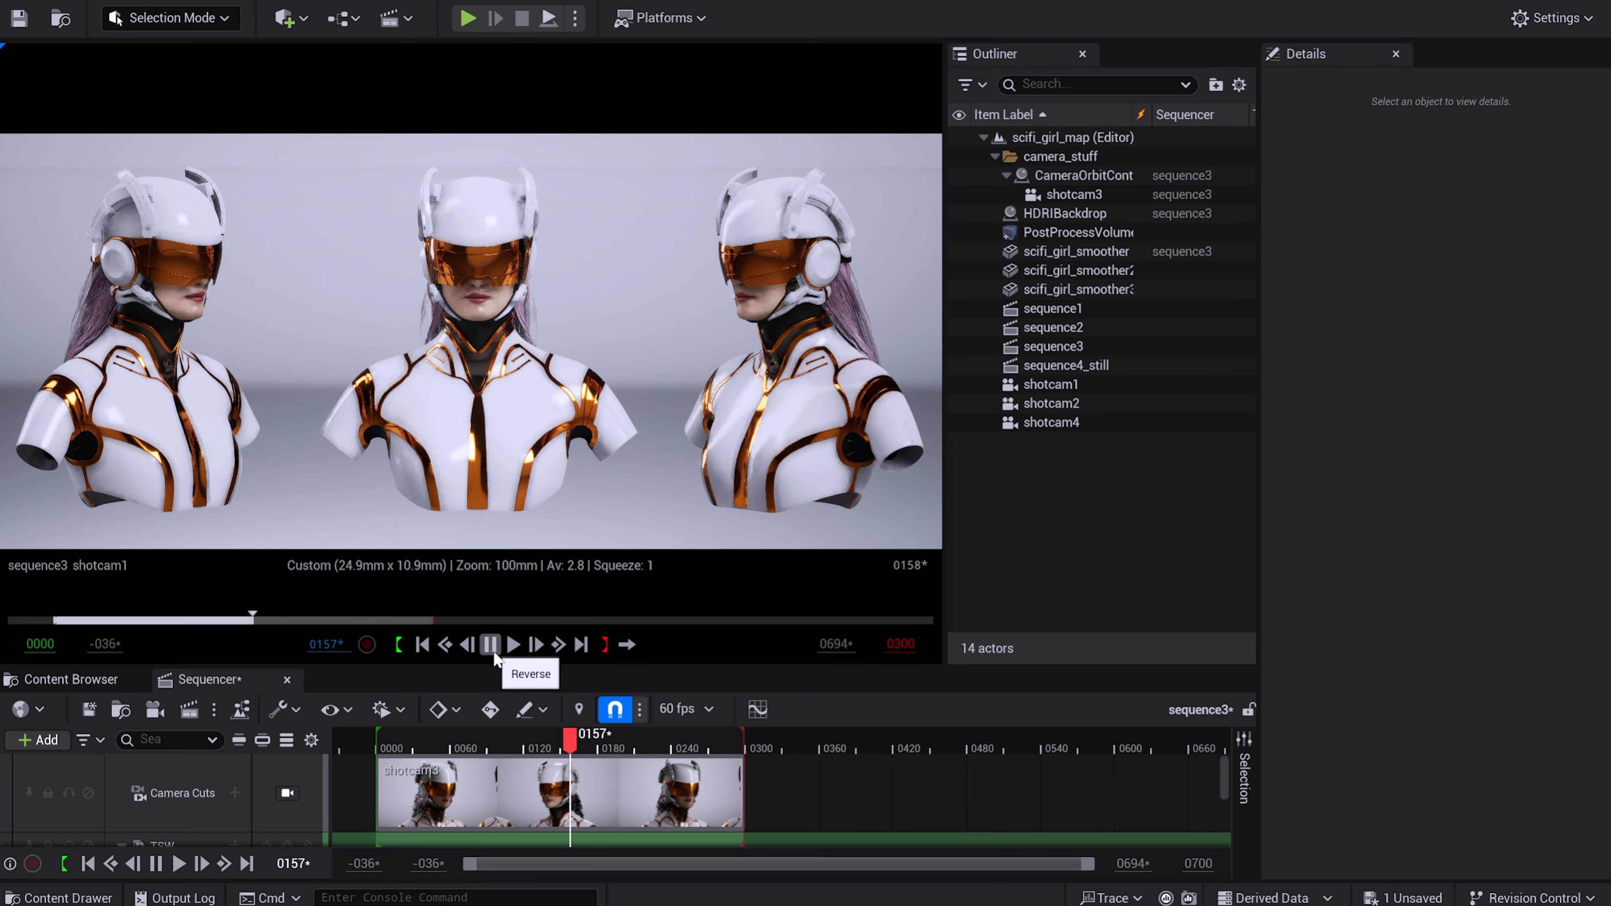
pyautogui.click(508, 652)
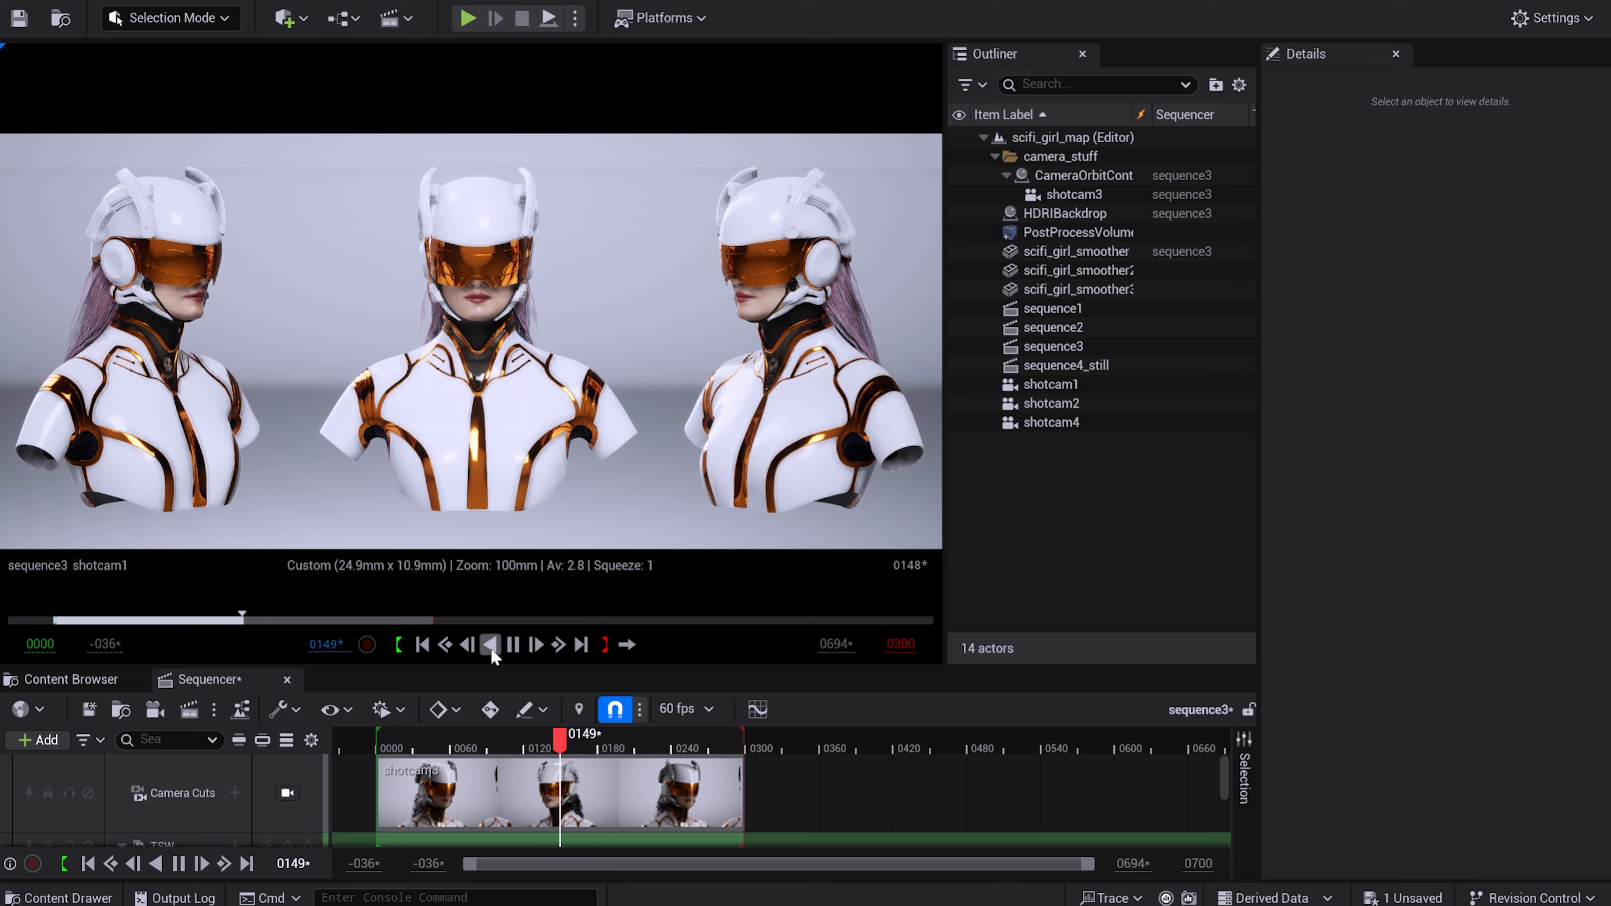
pyautogui.click(490, 646)
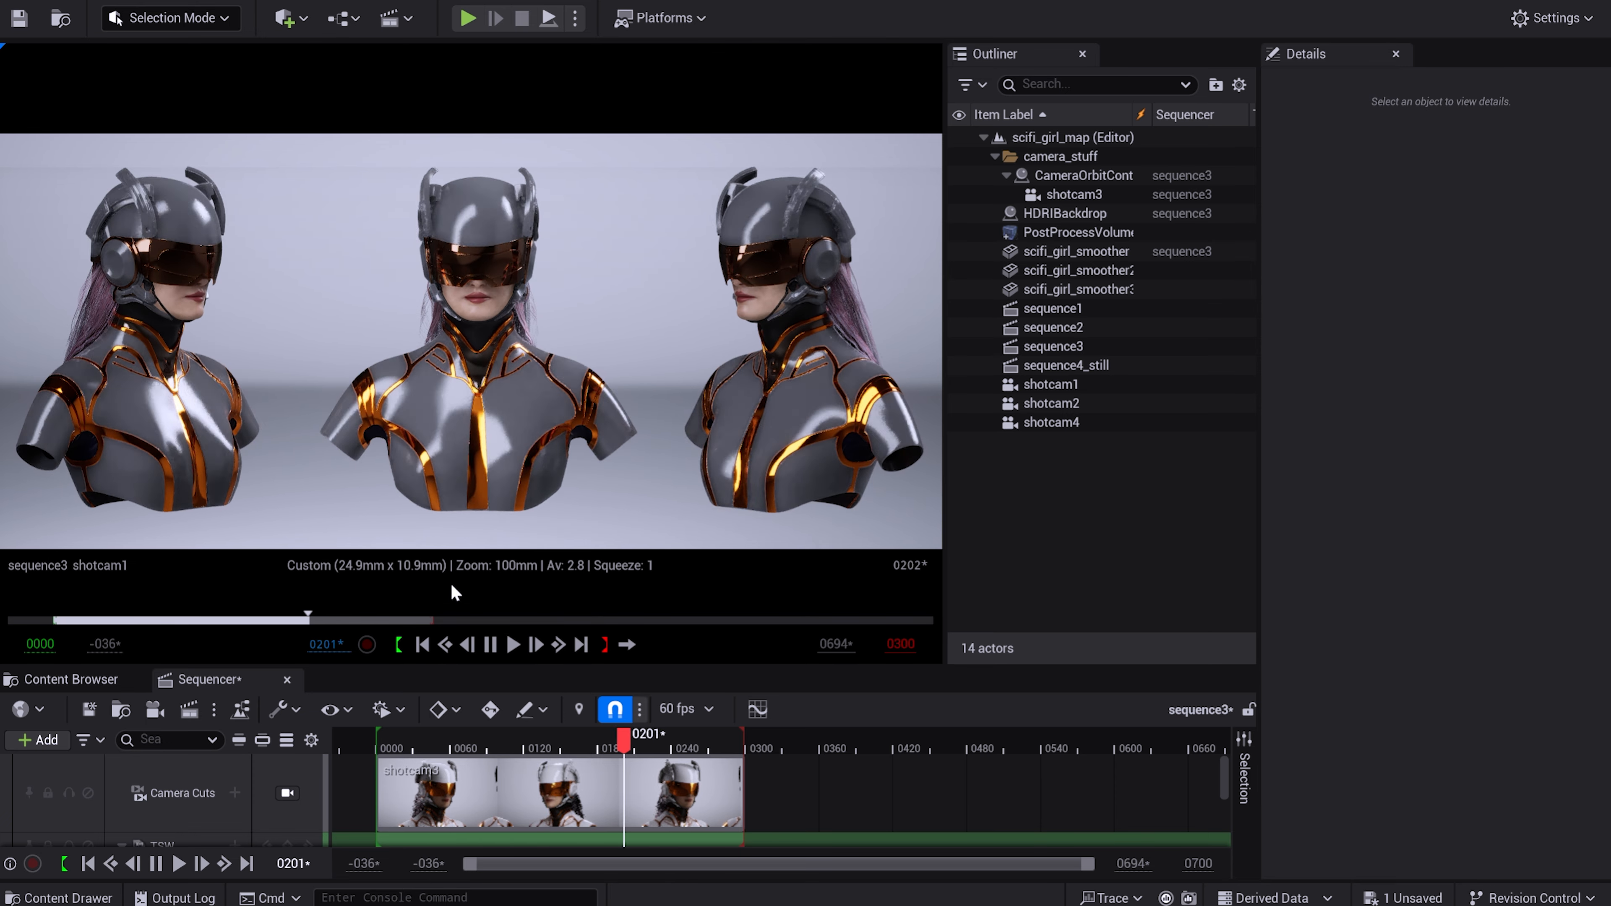
pyautogui.click(491, 646)
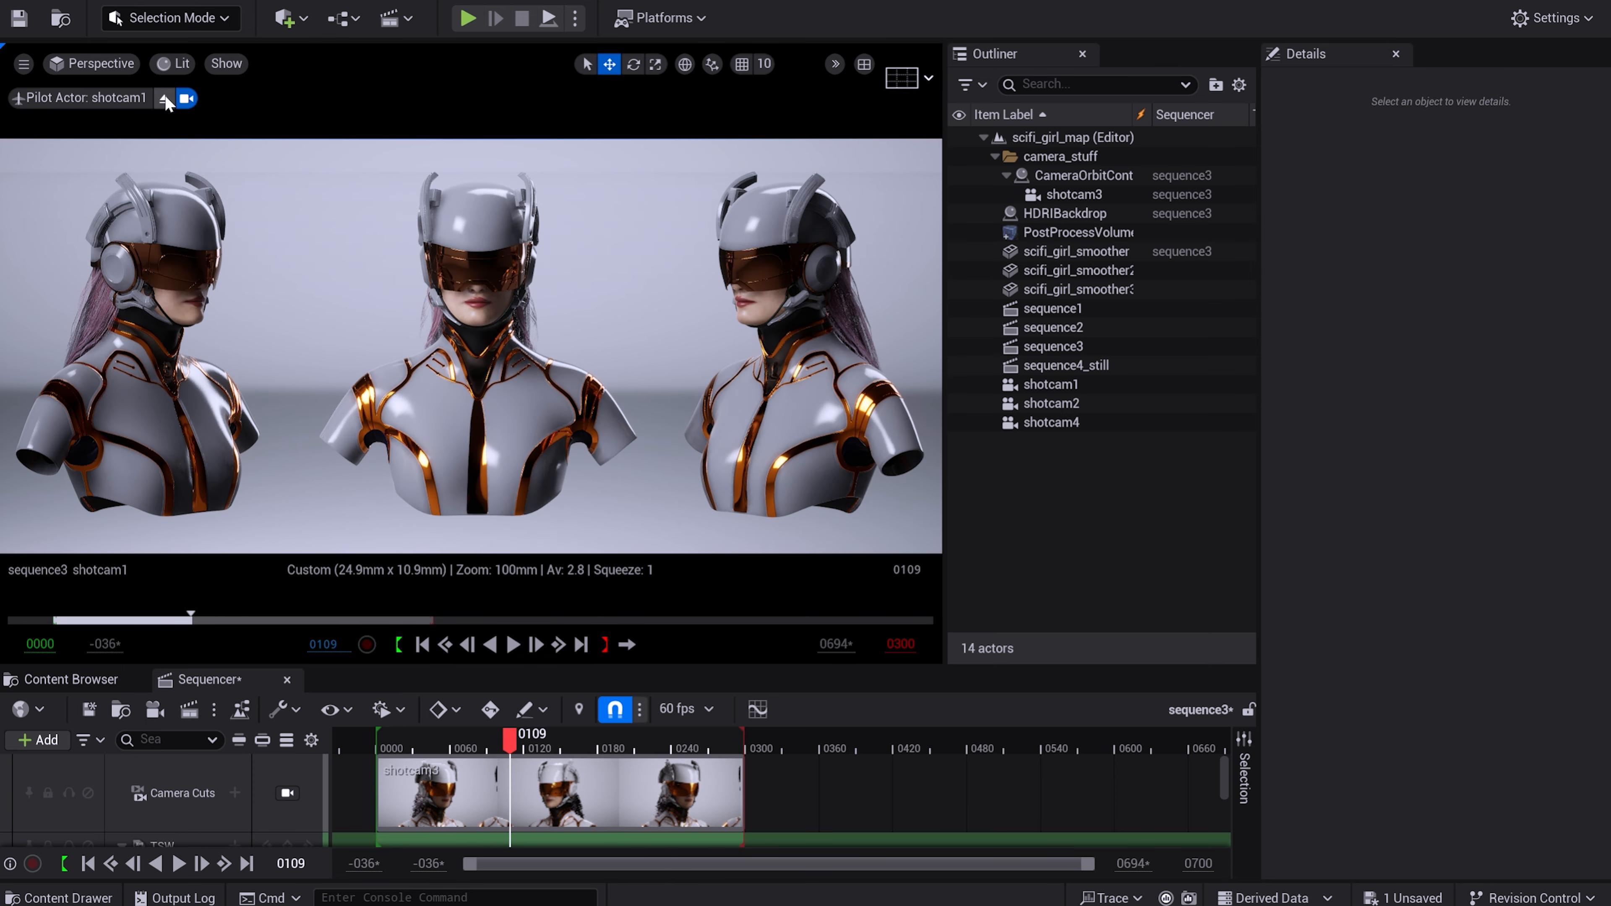
# Look through shotcam3 and play the sequence forward and in reverse to review the texture switch in close-up.
pyautogui.click(101, 64)
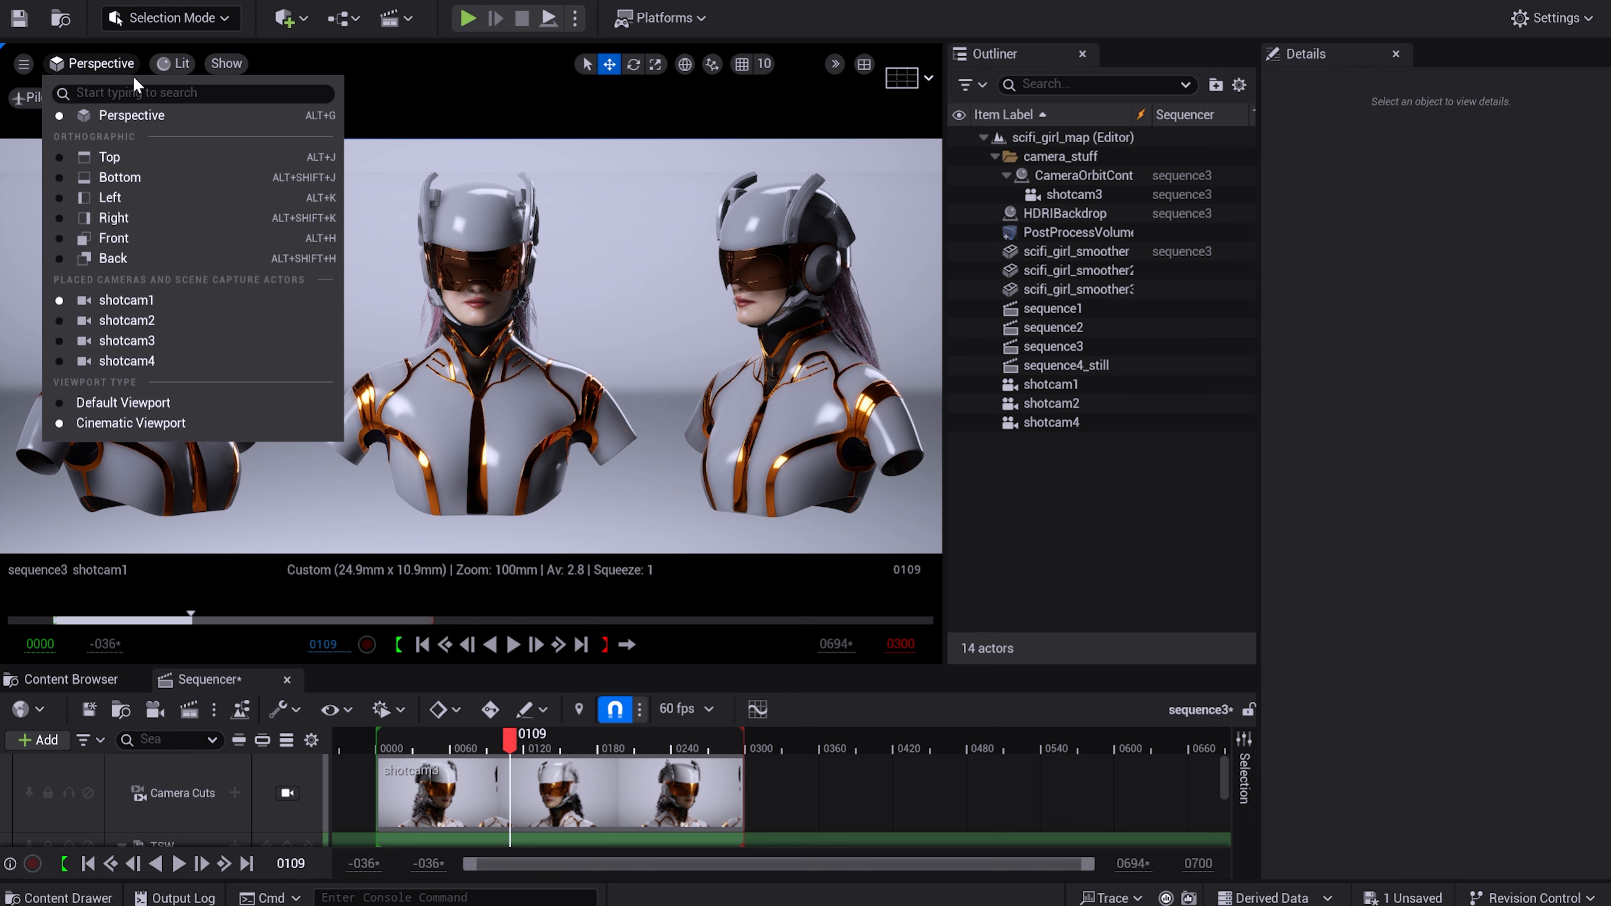
pyautogui.click(205, 343)
pyautogui.click(512, 646)
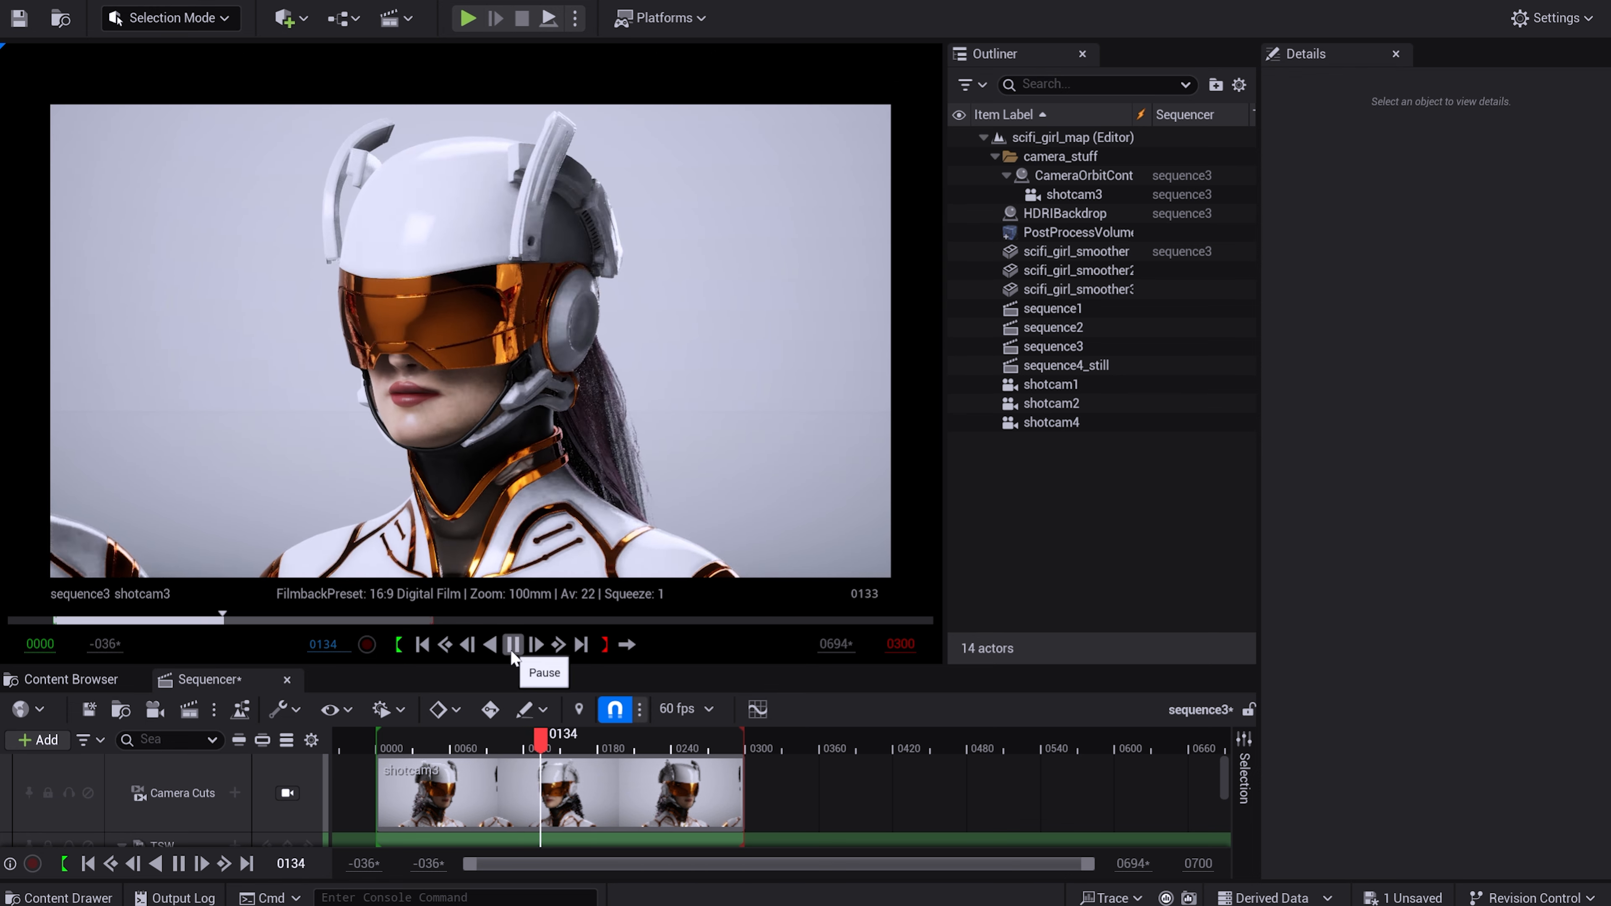
pyautogui.click(490, 645)
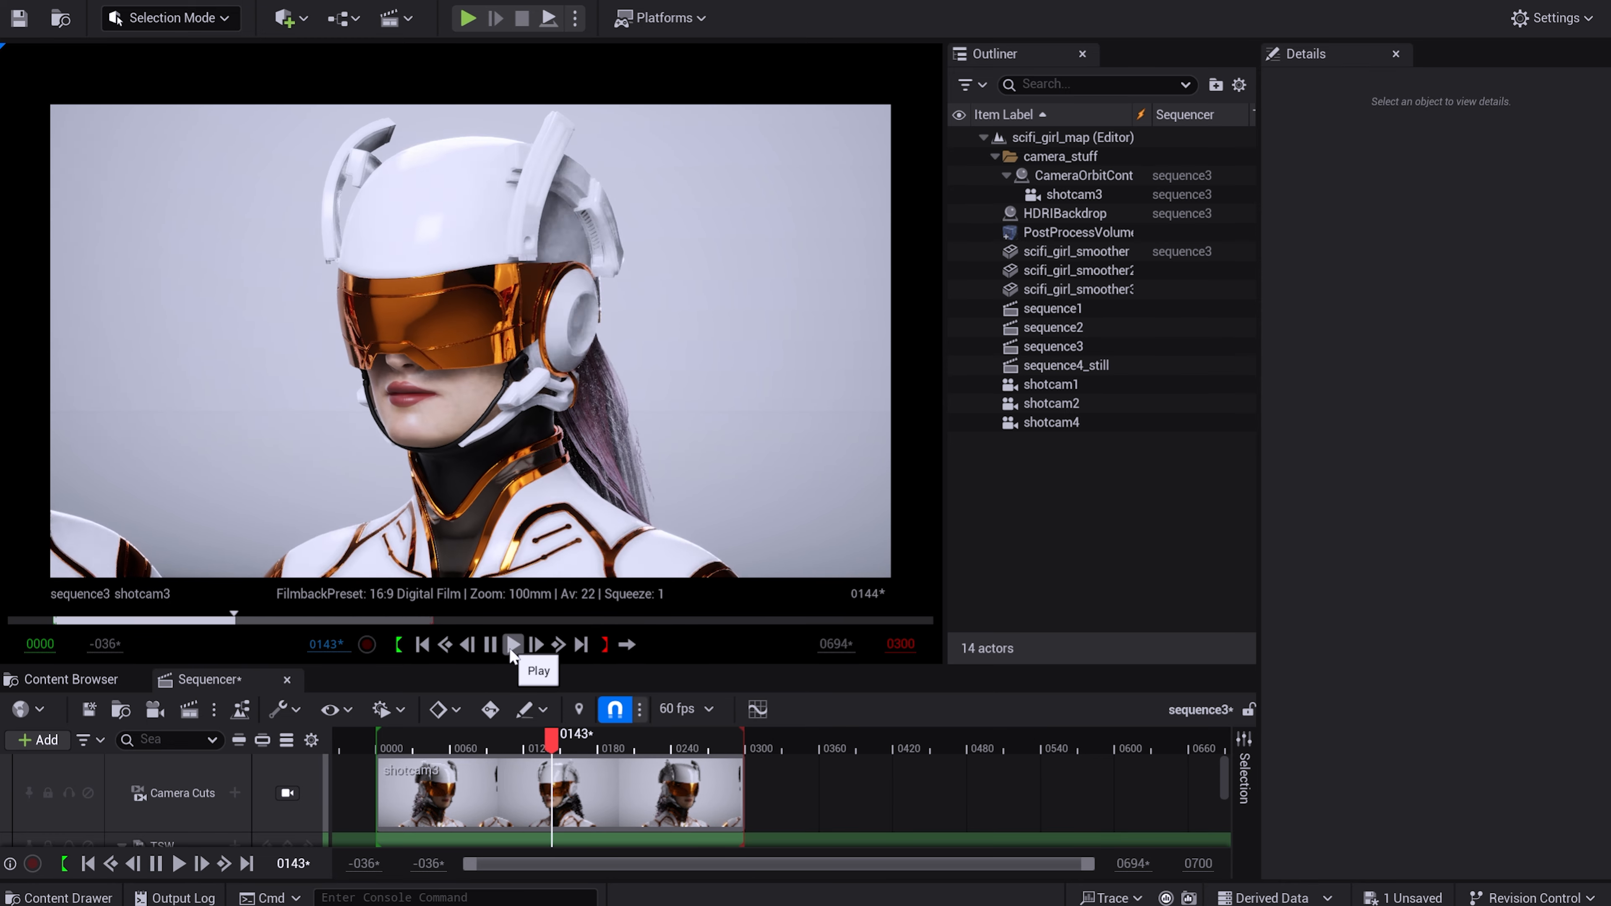
pyautogui.click(512, 646)
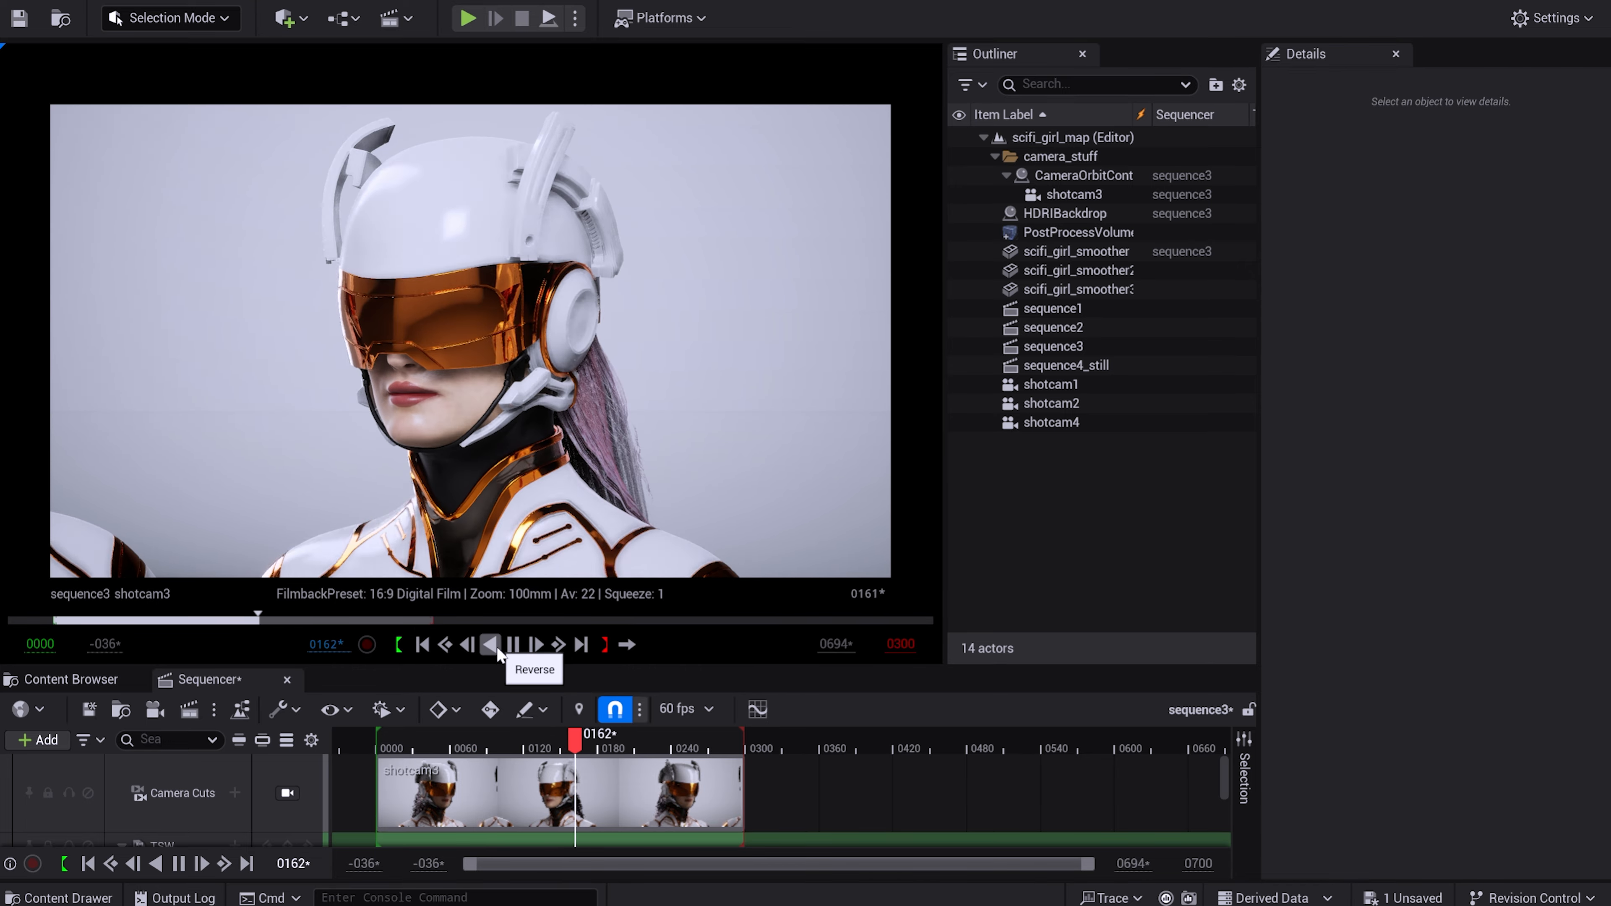
pyautogui.click(497, 646)
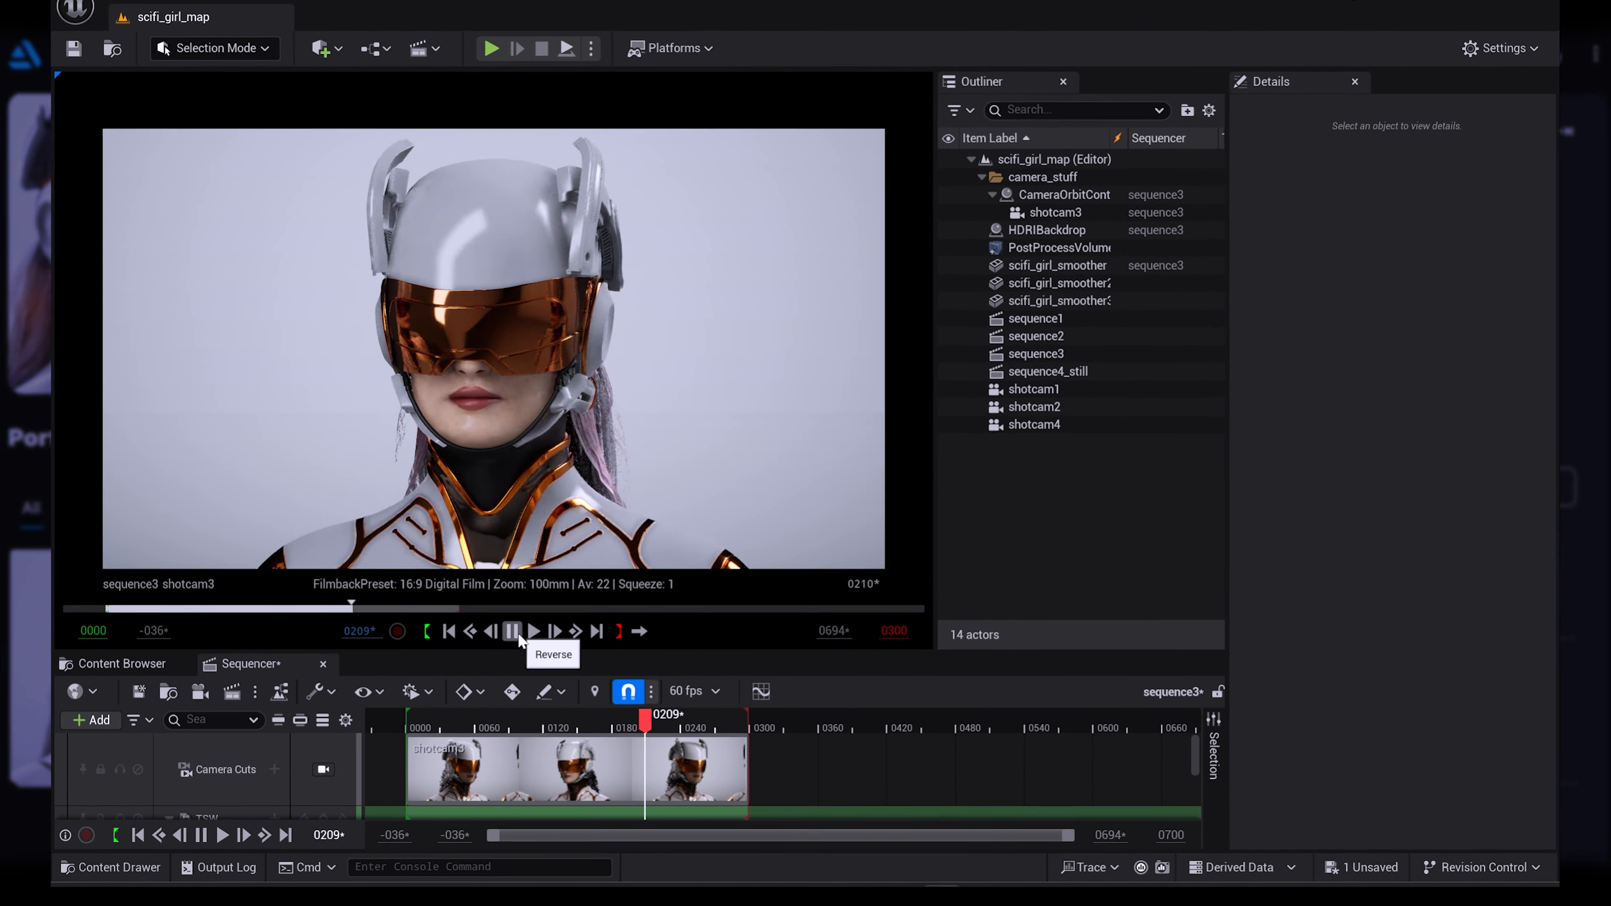